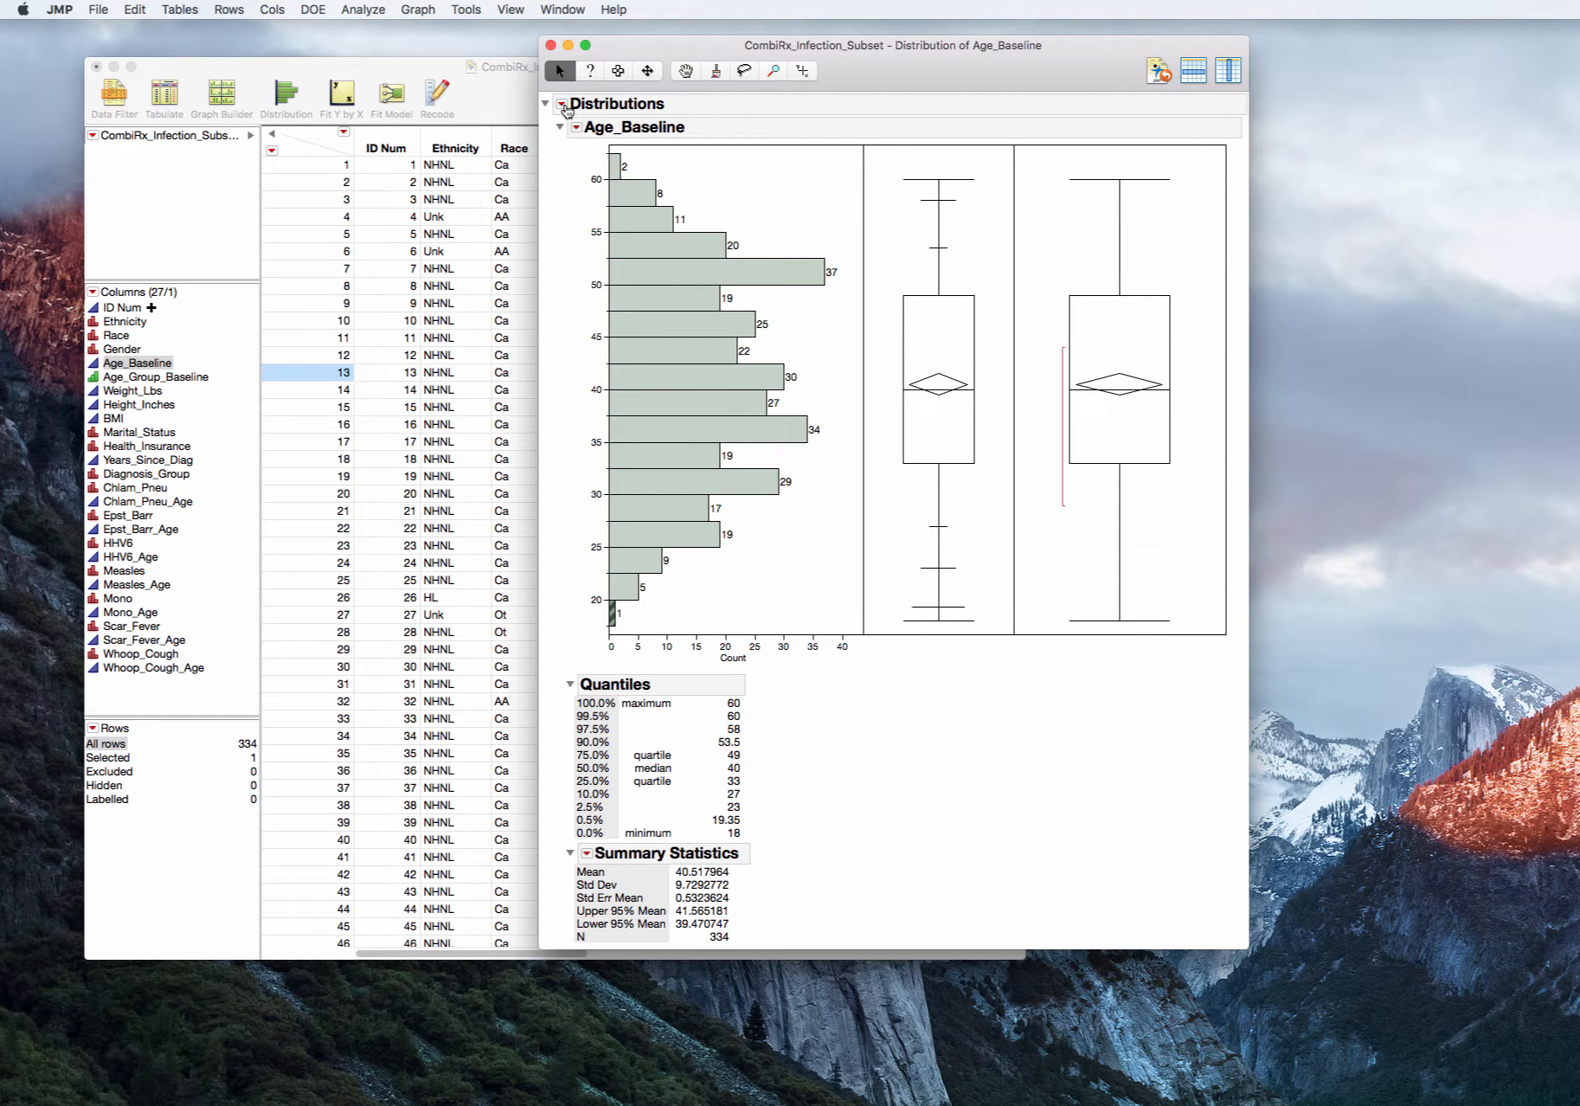
- Move the Age_Baseline report aside and create a Distribution of the Marital_Status column from the data table
drag(627, 50, 868, 52)
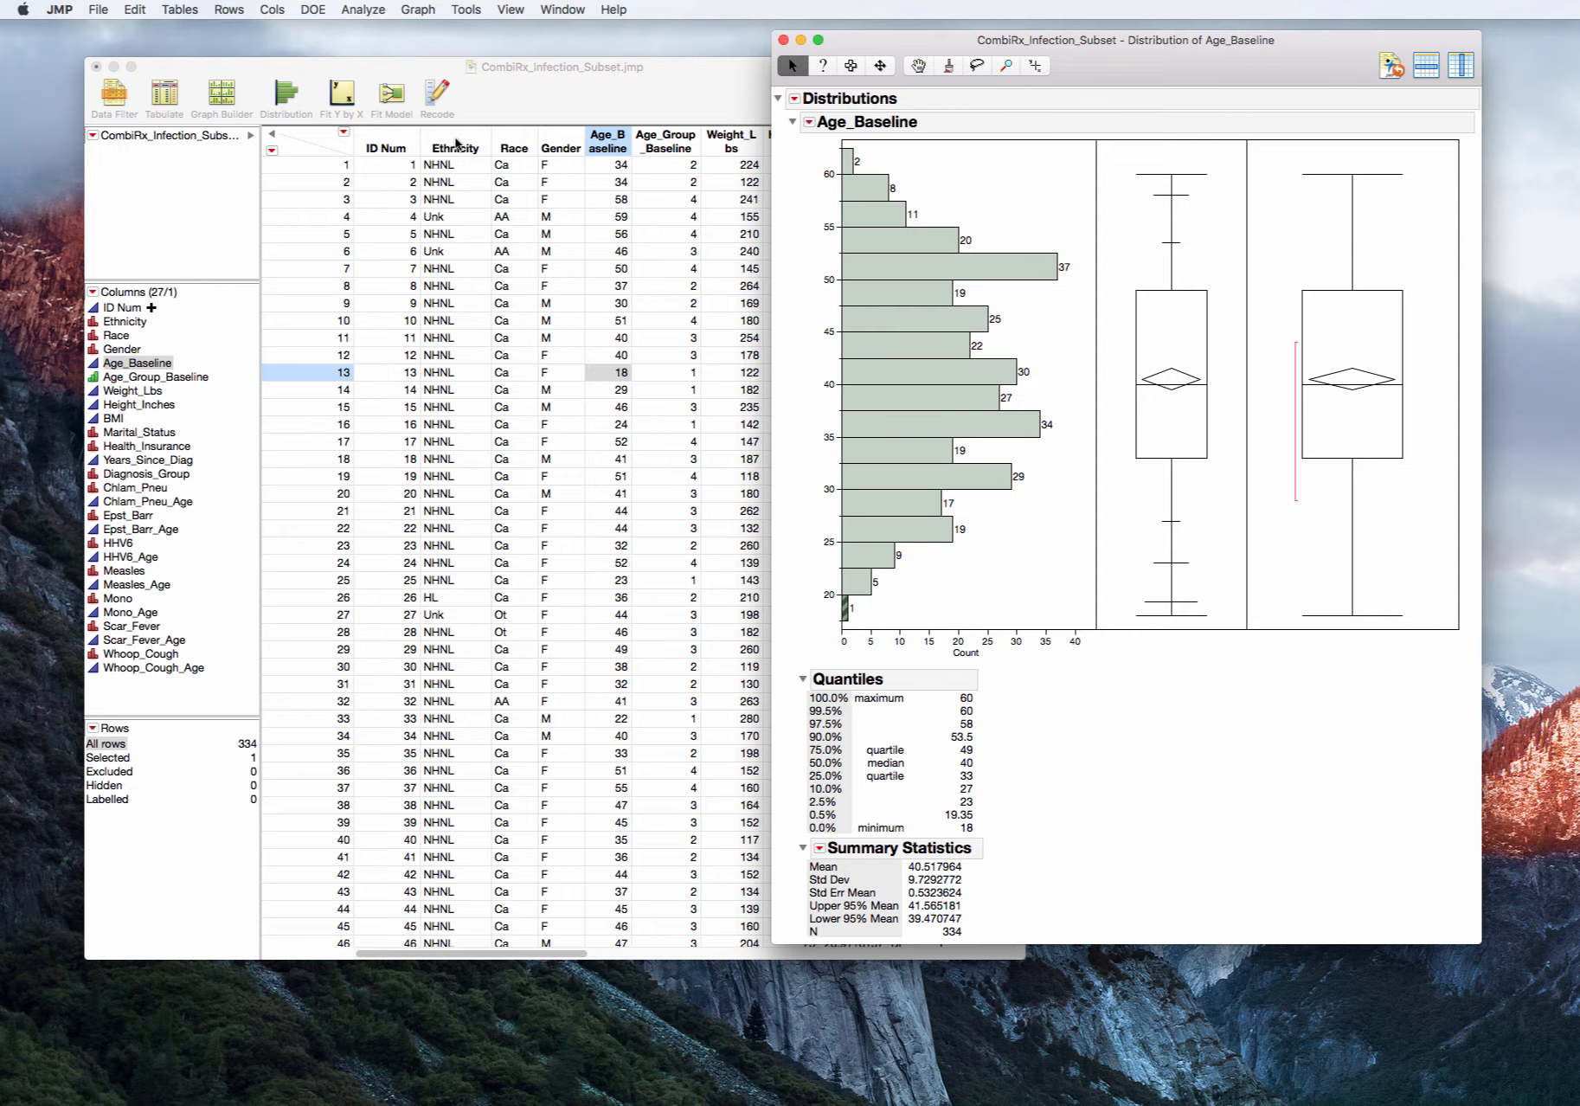
click(458, 145)
click(554, 139)
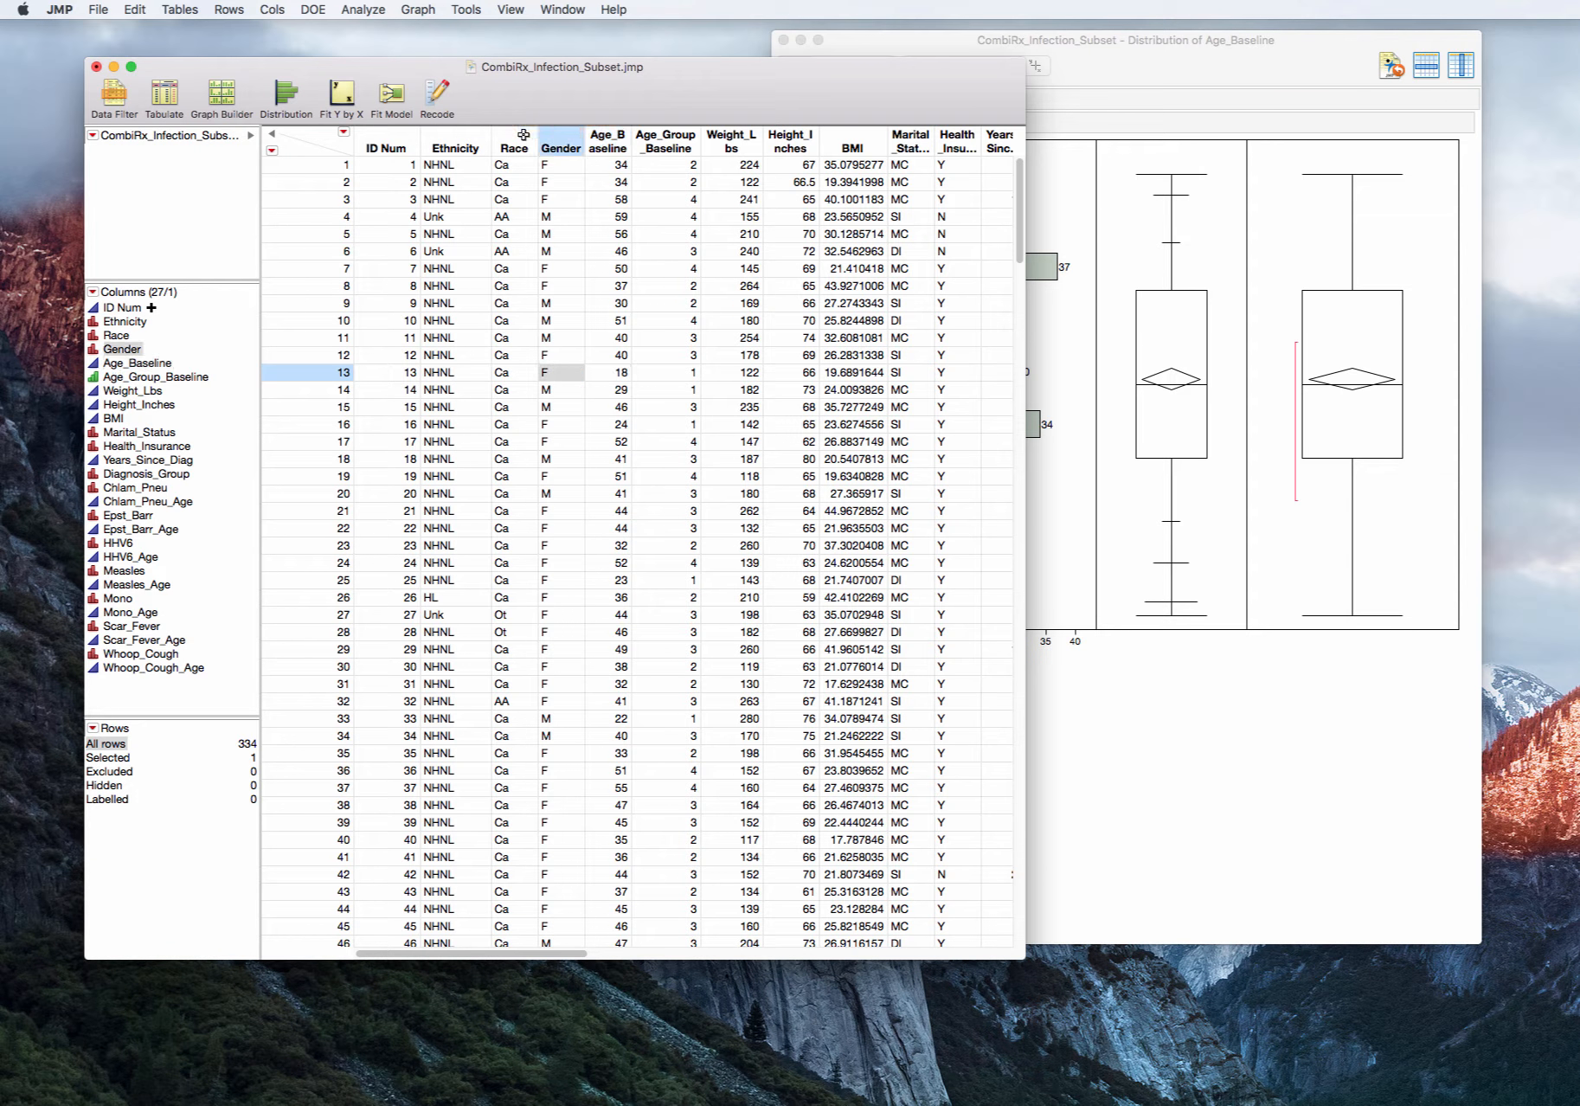
shift+click(481, 137)
click(910, 138)
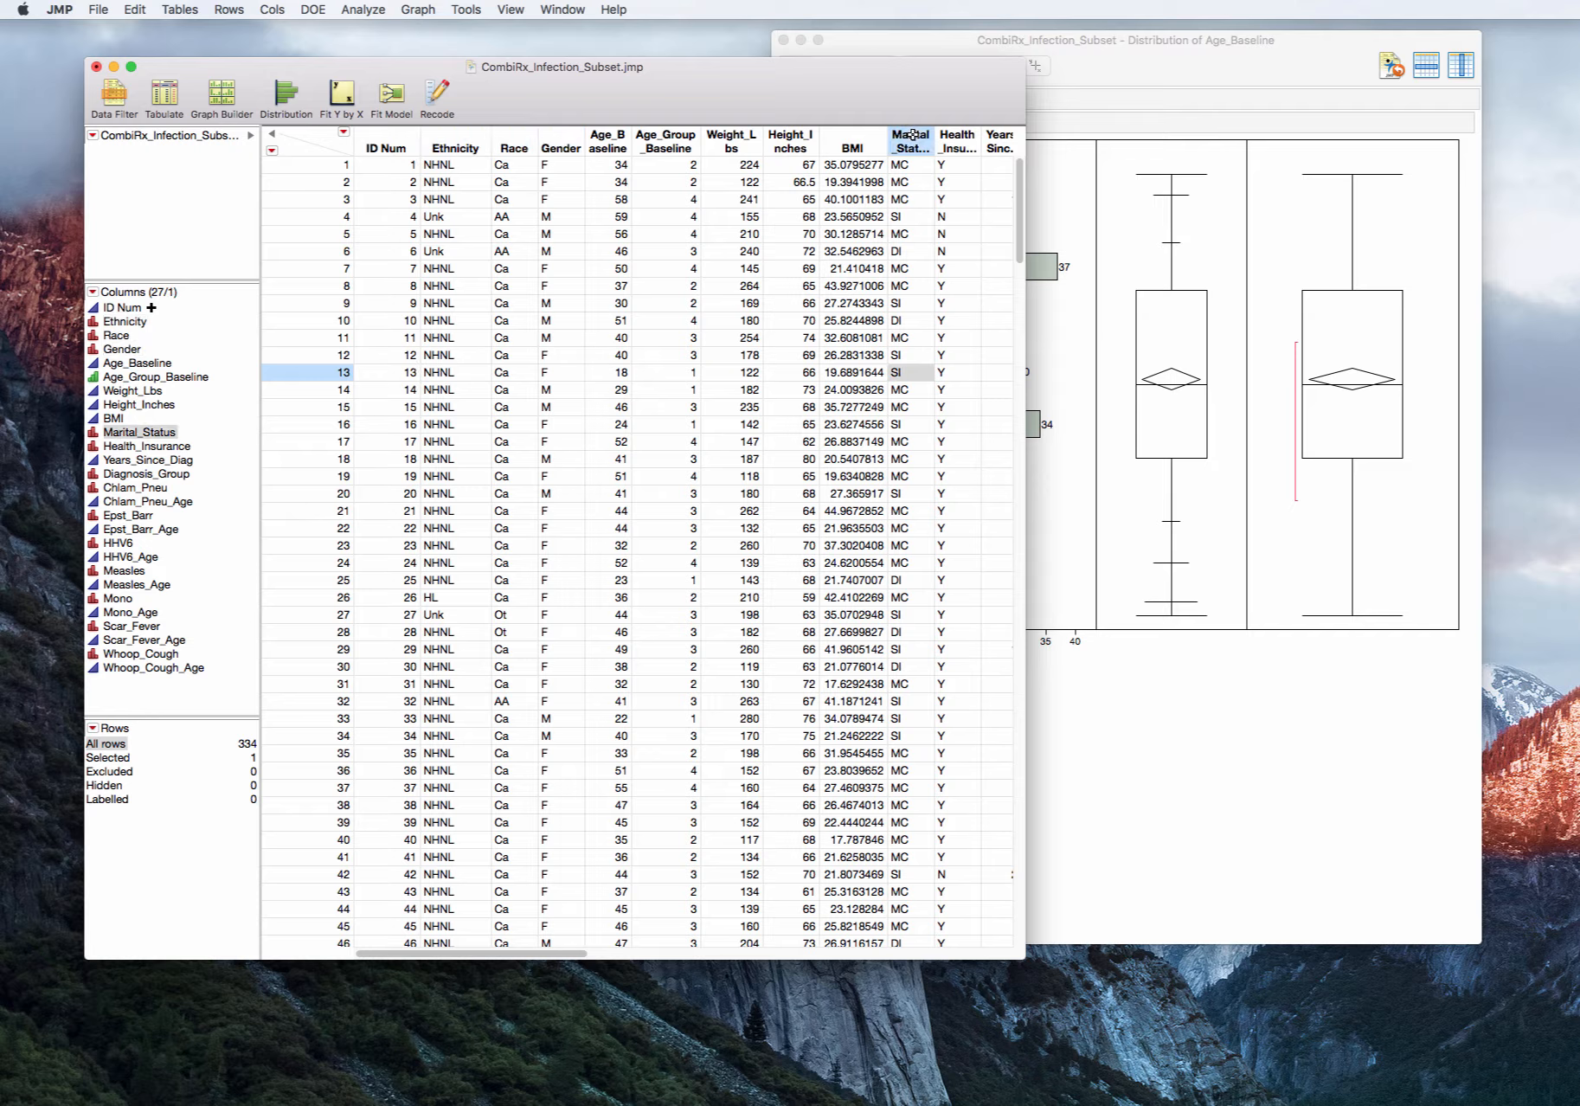
click(369, 12)
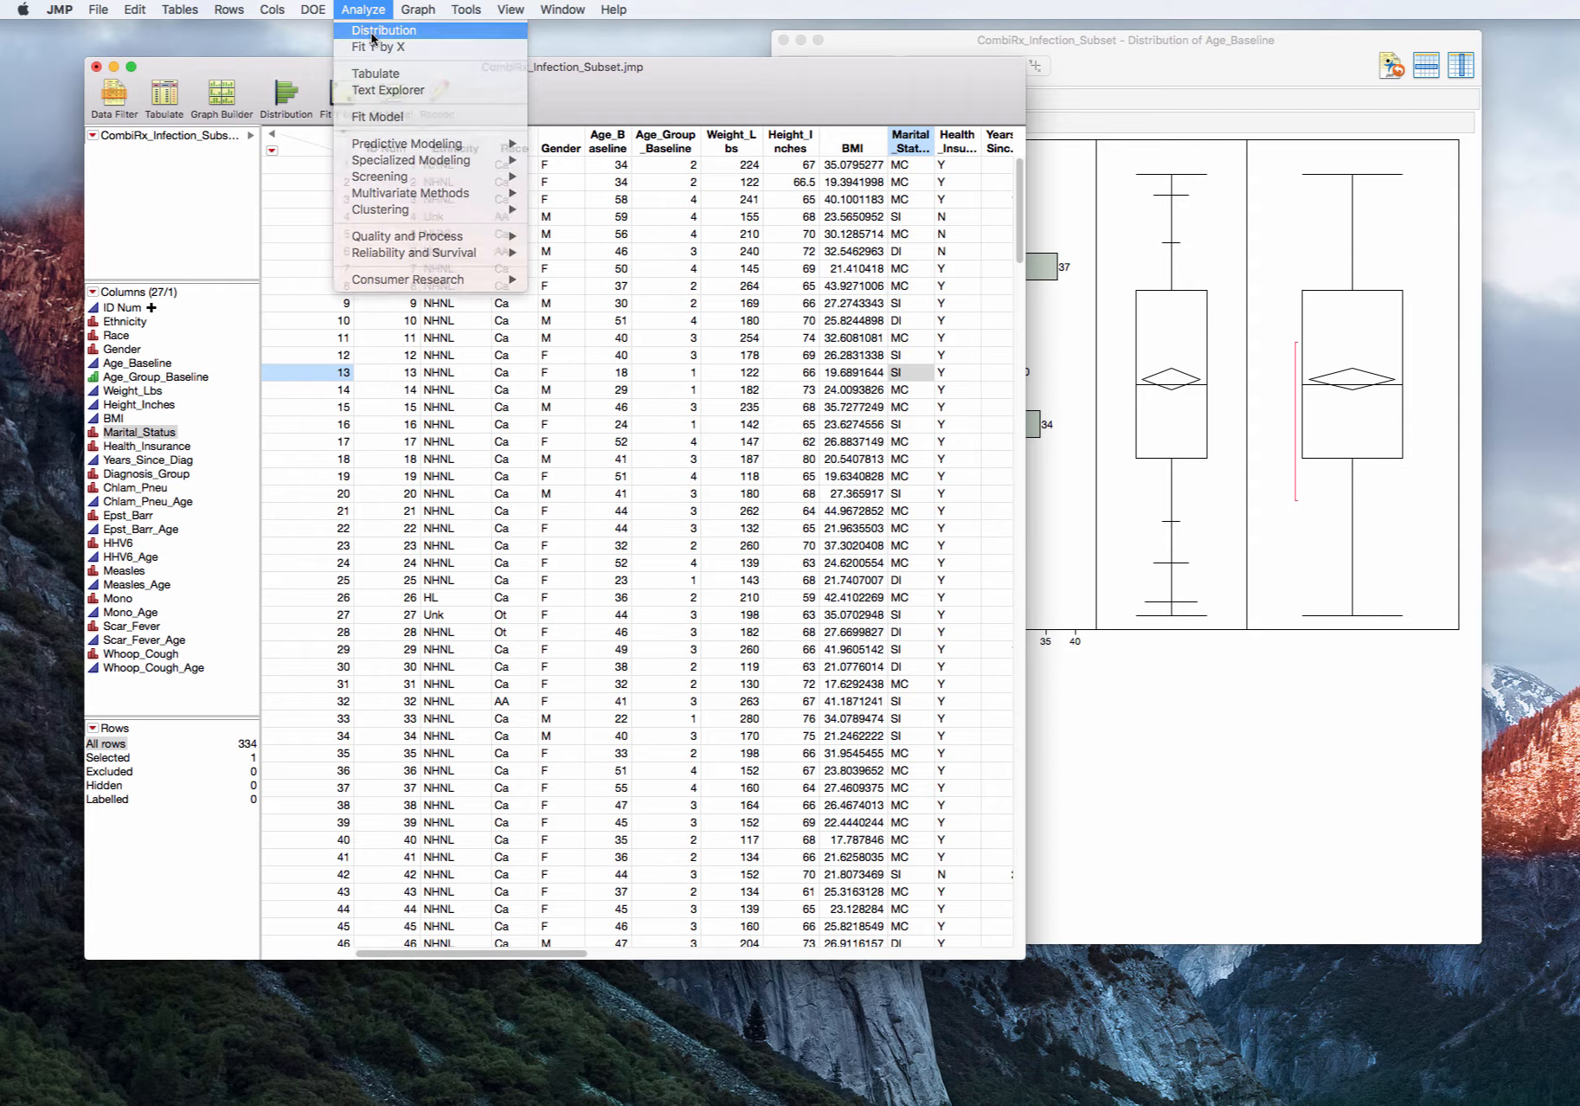
click(373, 41)
click(1098, 267)
click(1342, 265)
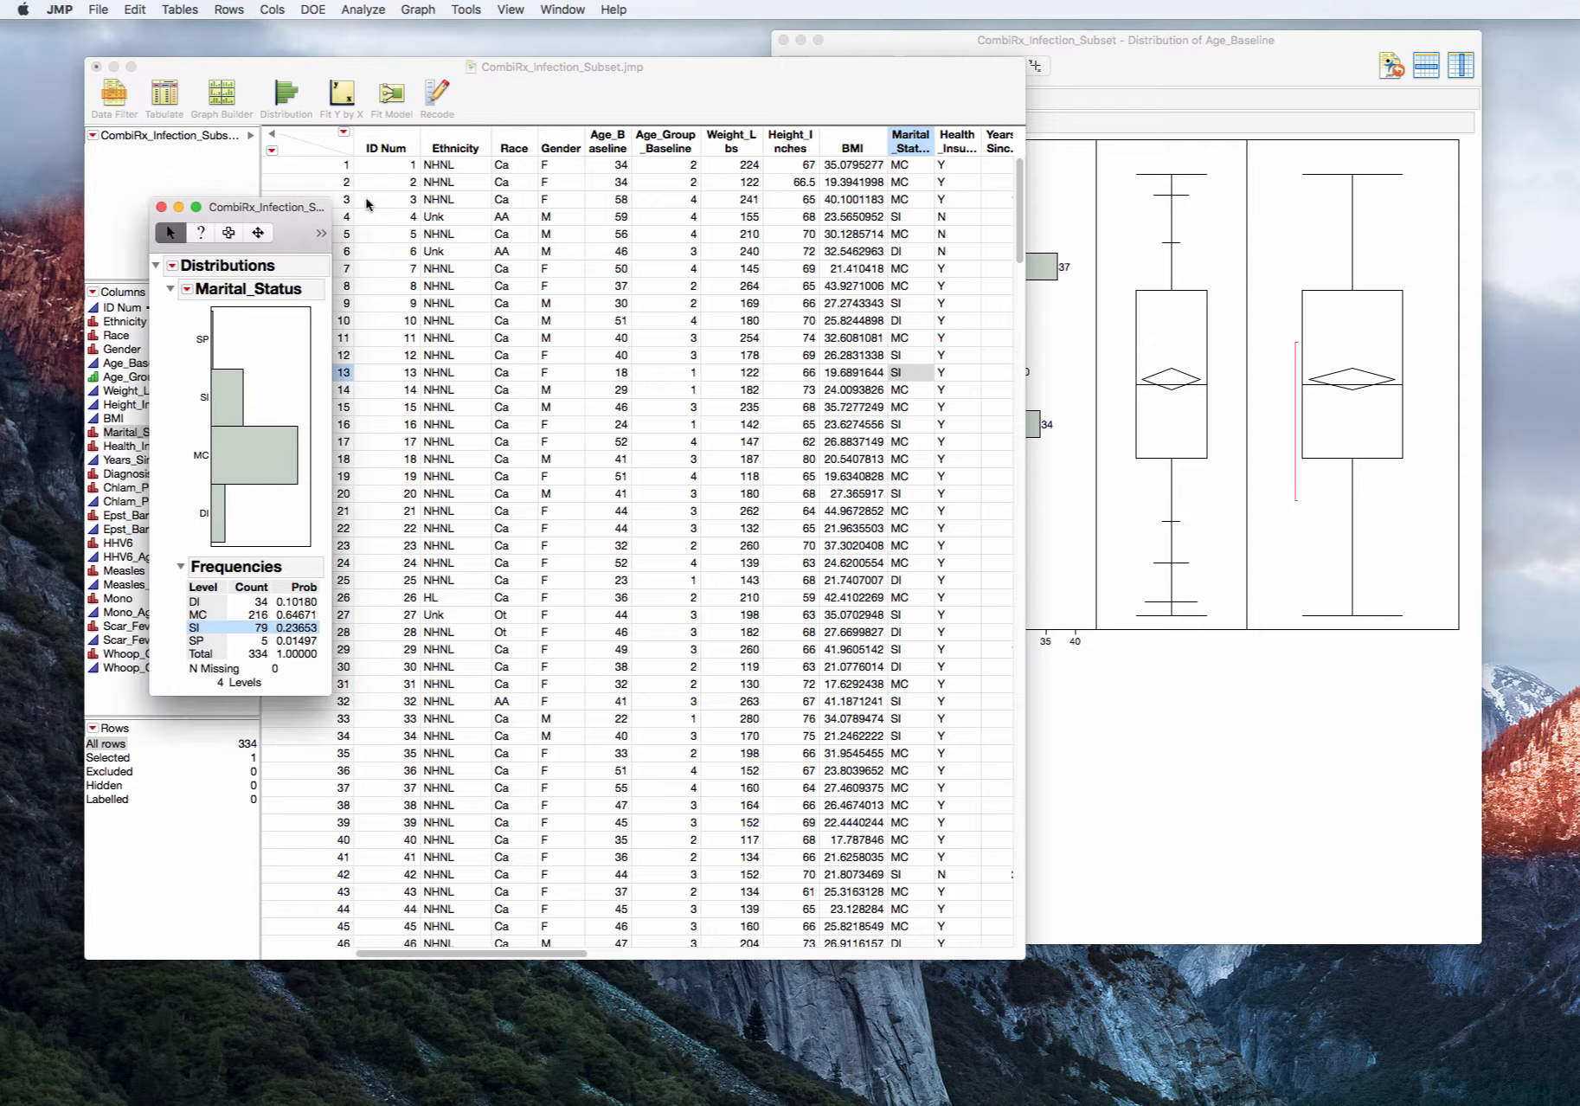
- Close the Age_Baseline and Marital_Status distribution reports
click(1120, 67)
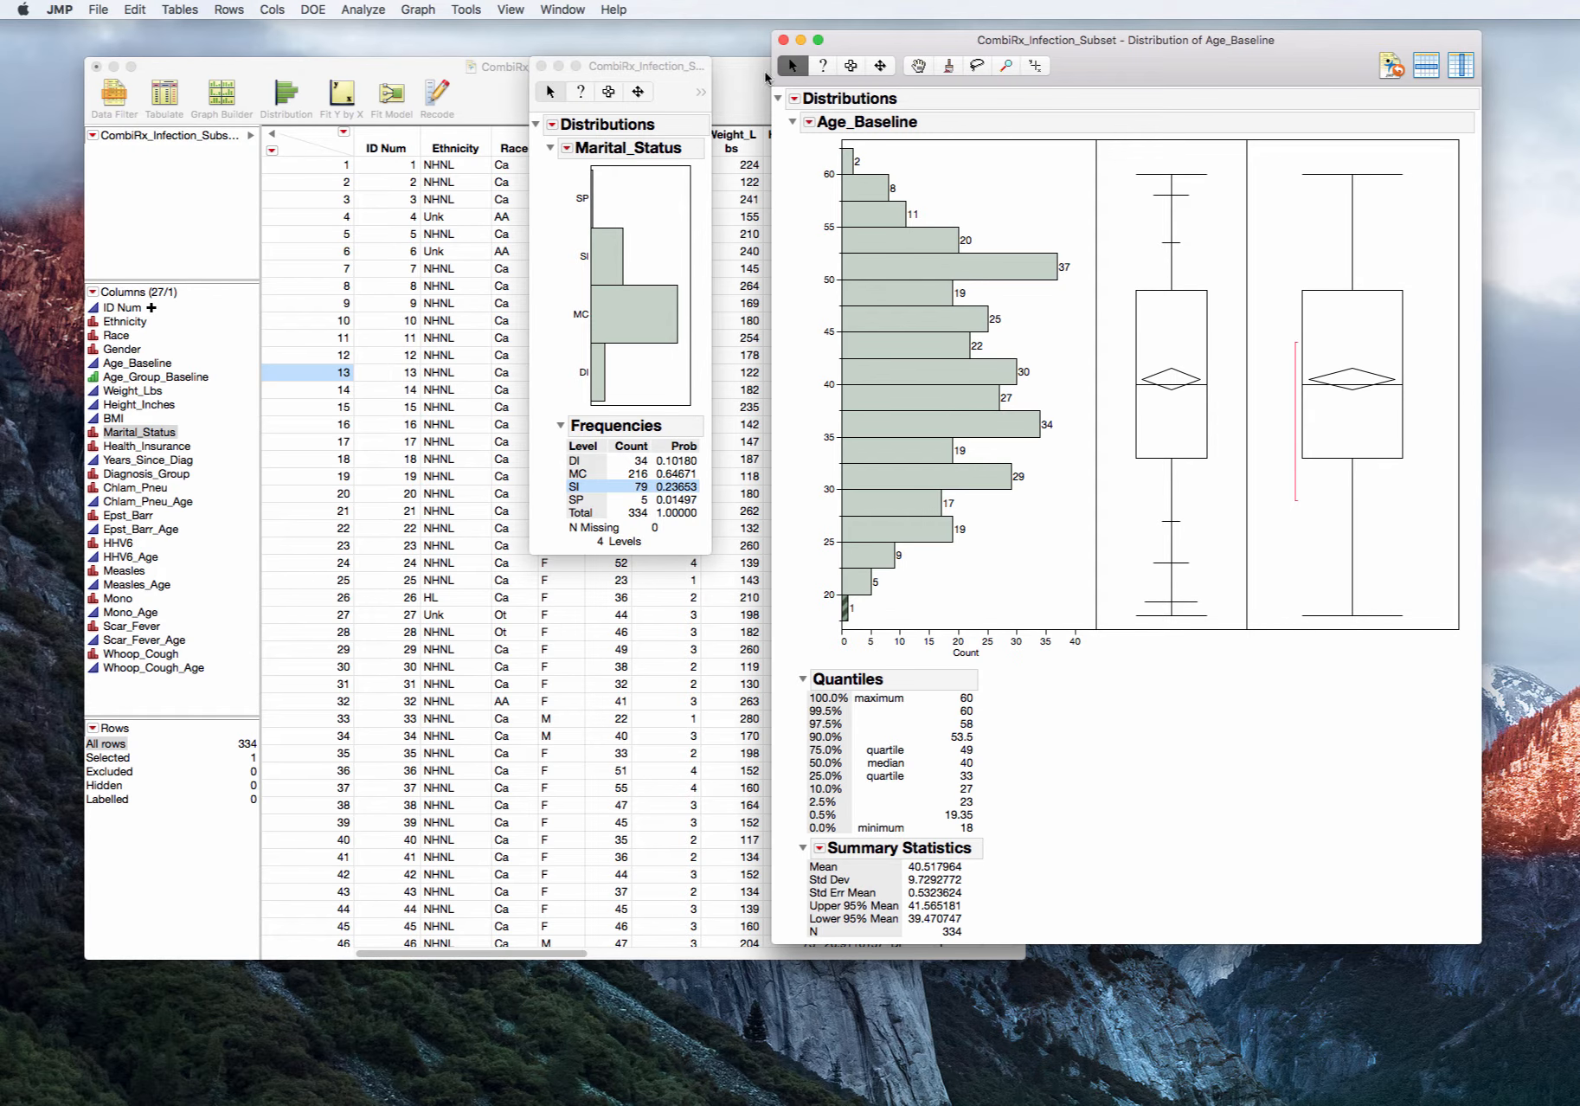
click(783, 40)
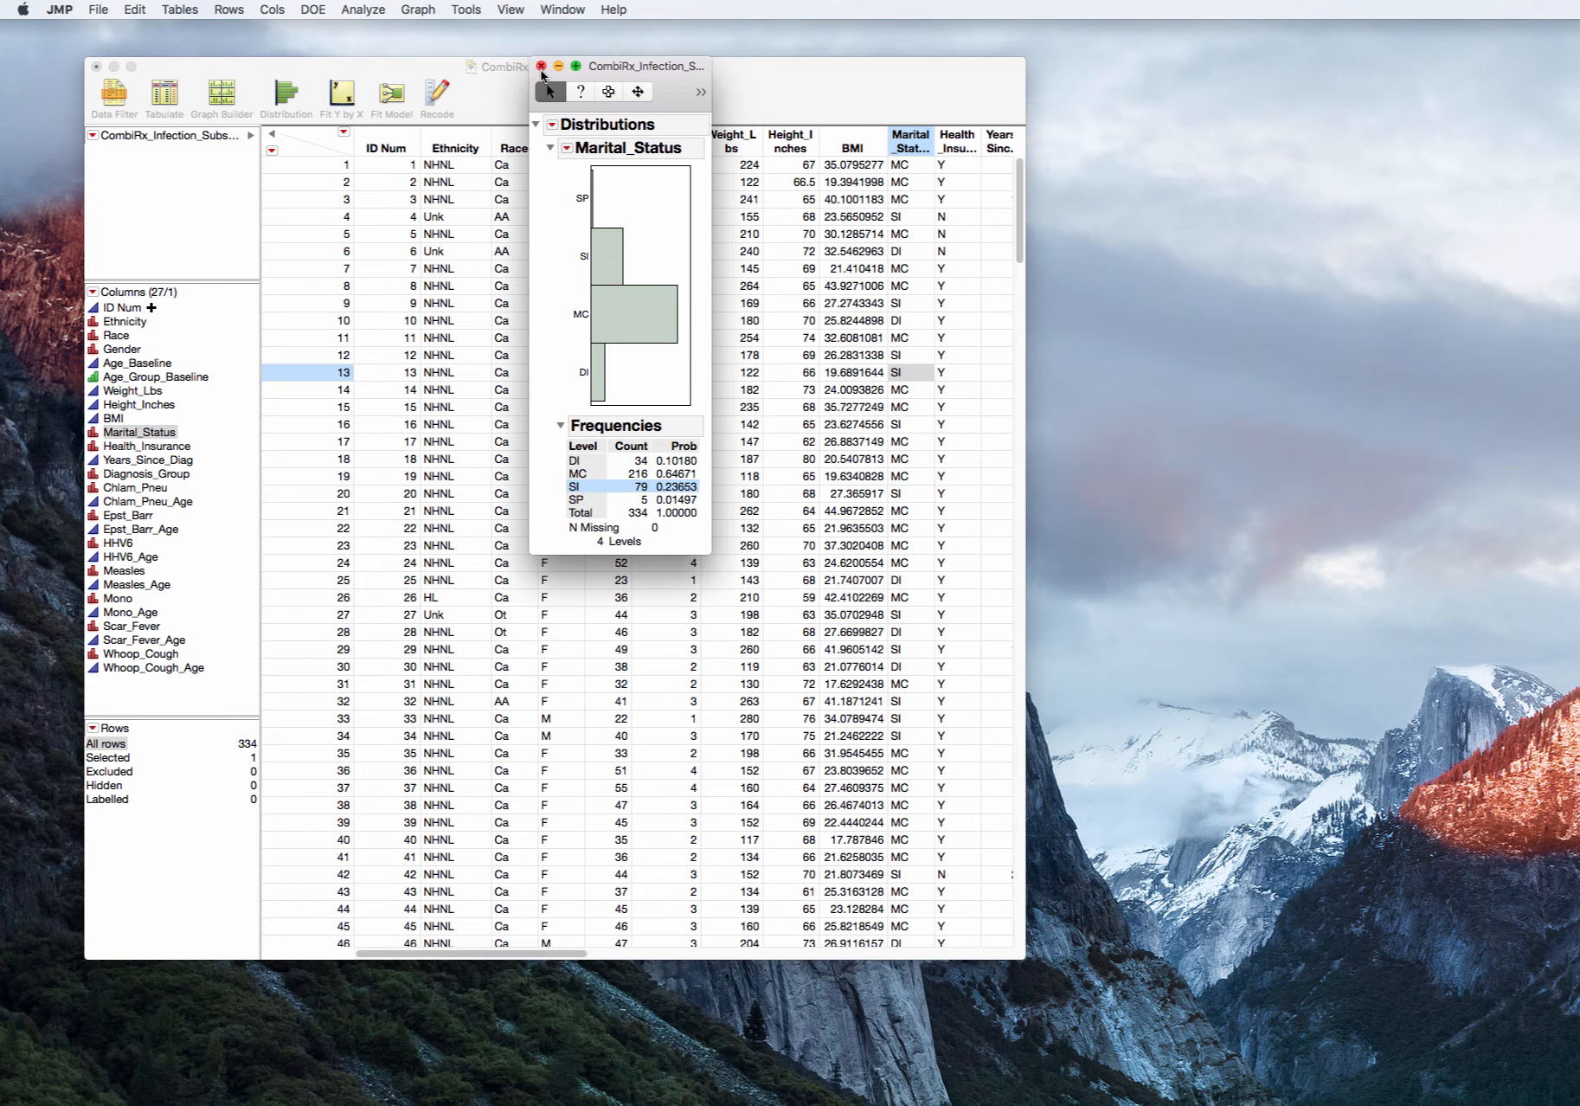
click(541, 66)
- Create a Summary table grouped by Marital_Status with no extra statistics, and close it without saving
click(194, 13)
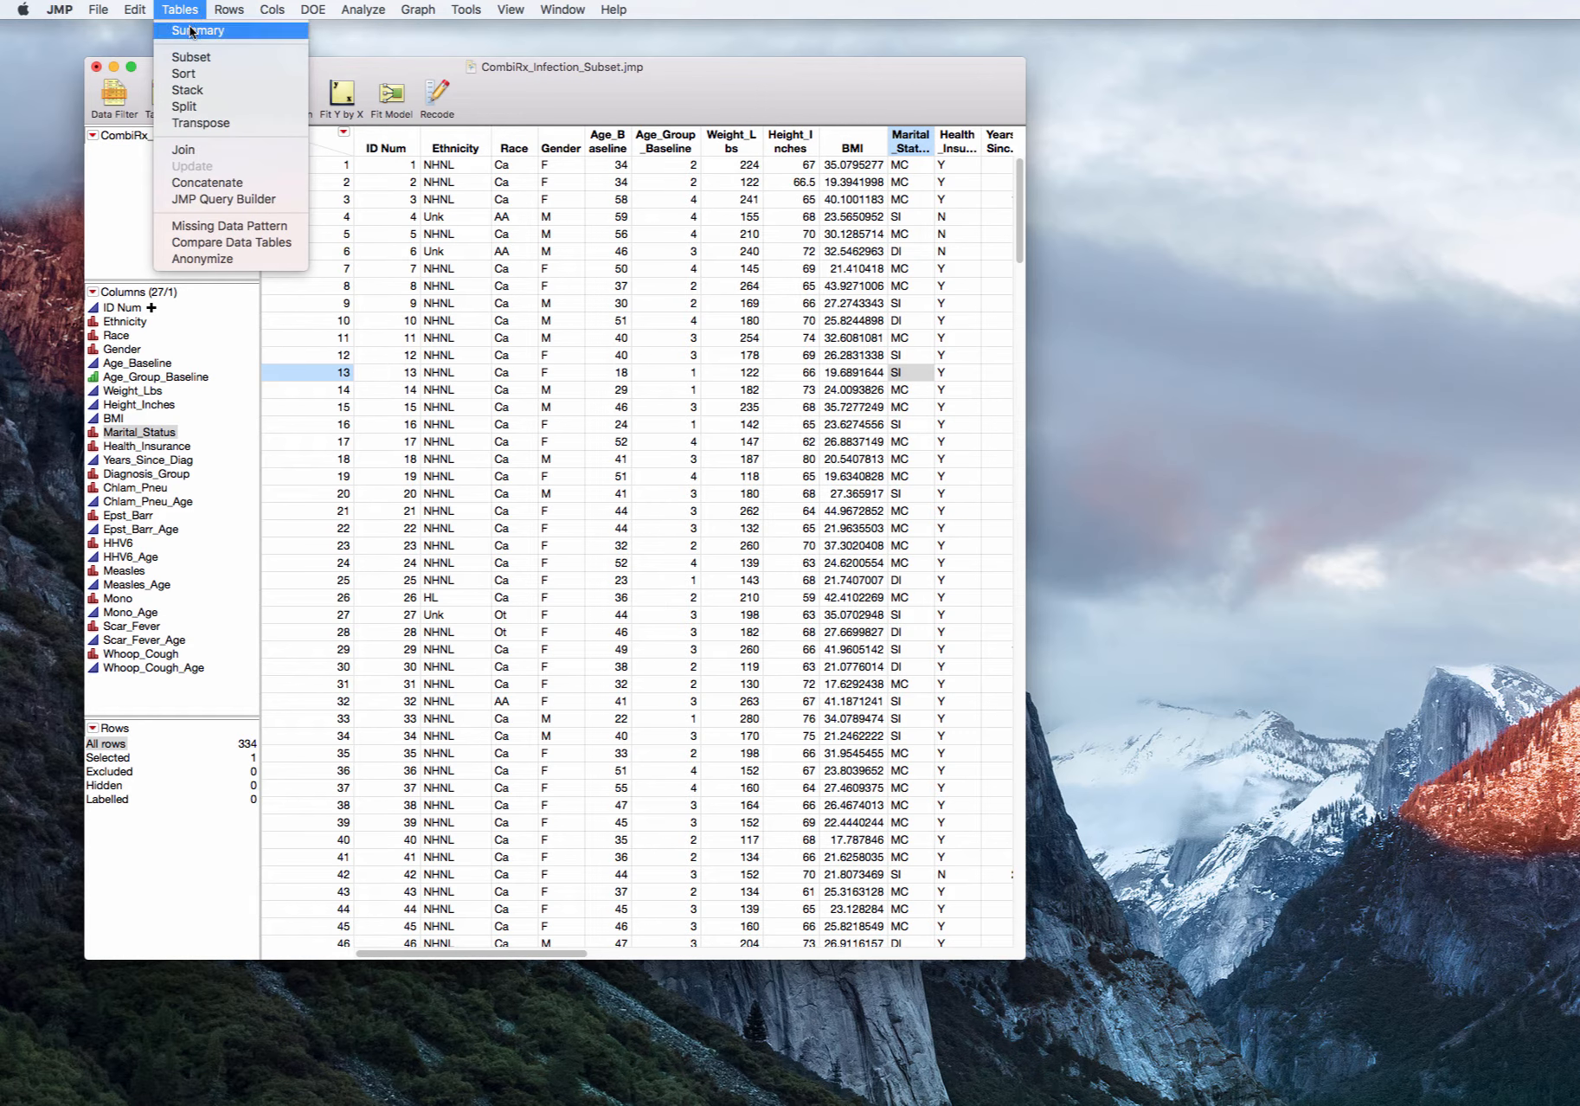
click(193, 33)
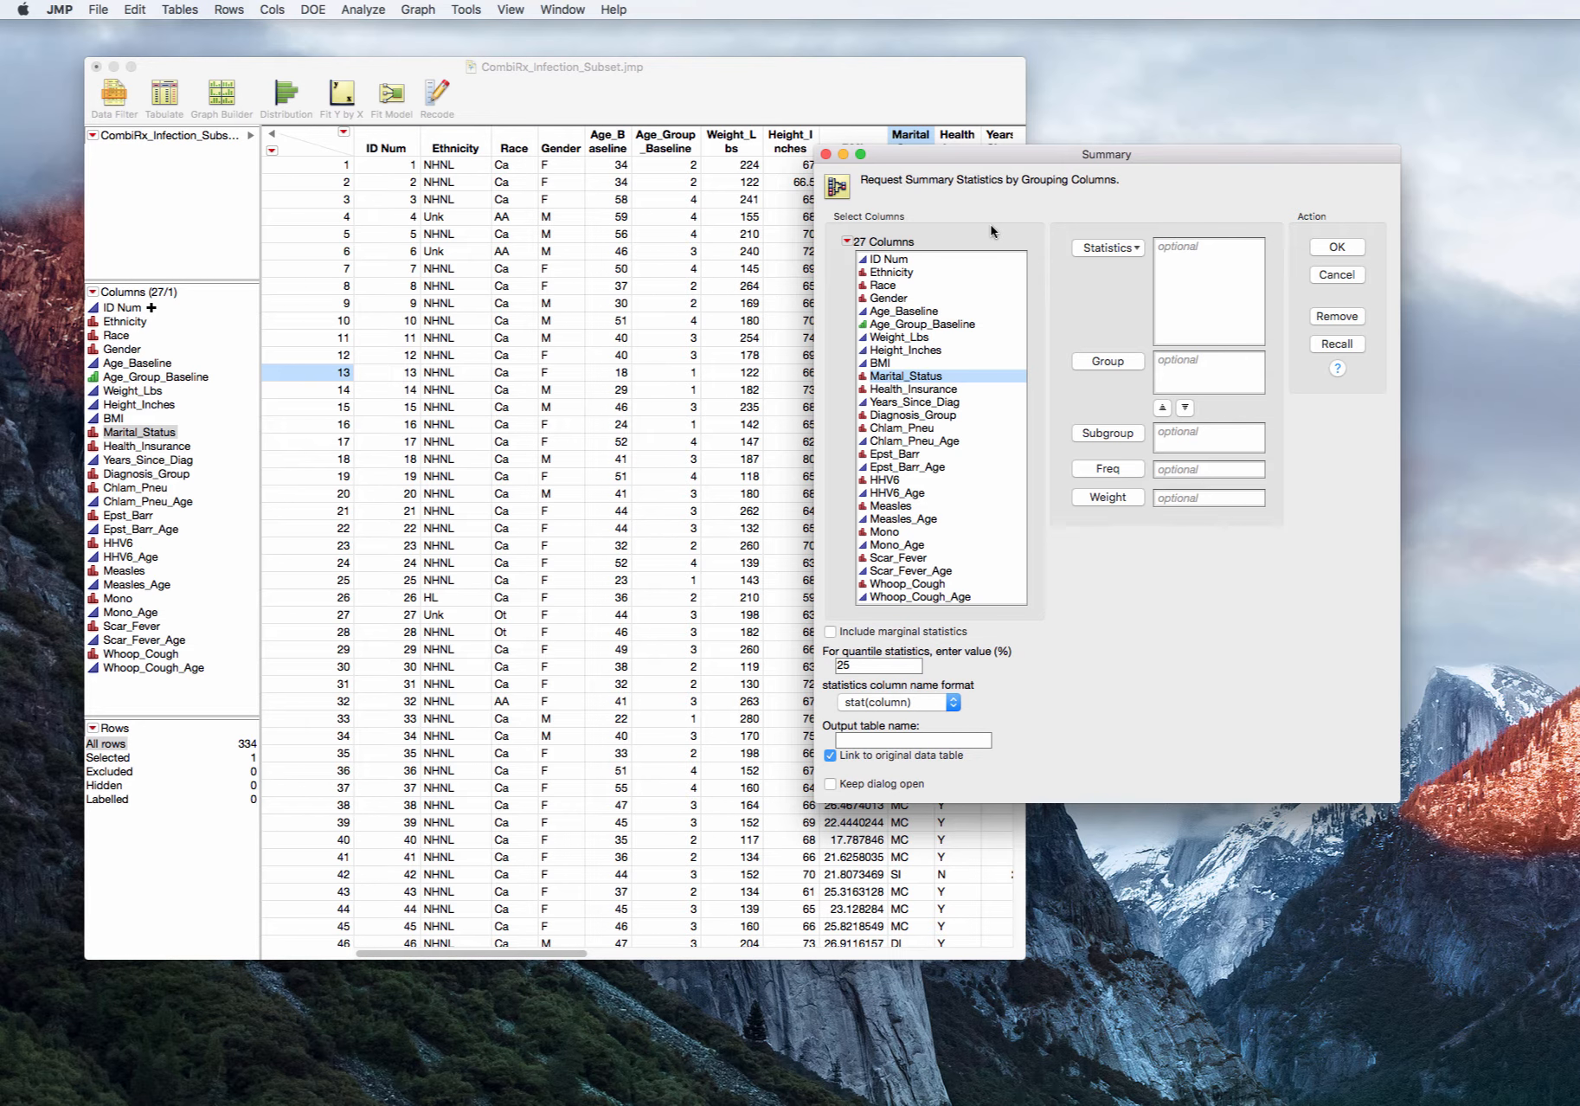
click(1115, 362)
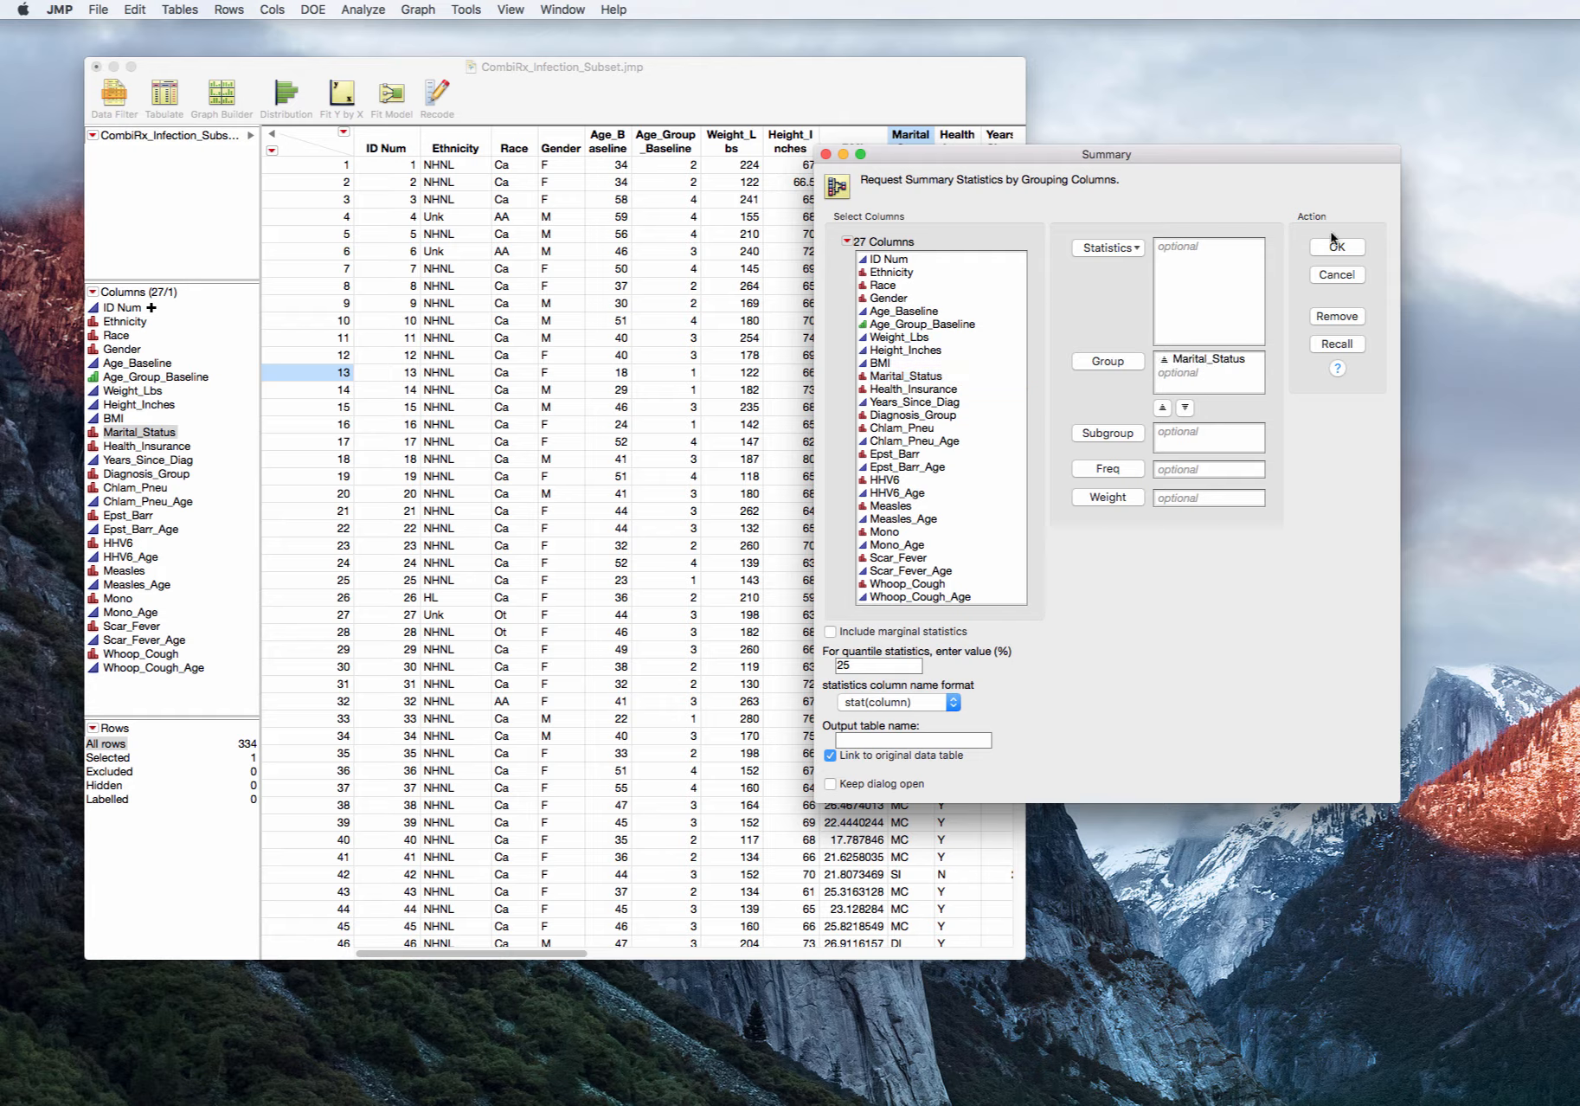
click(1336, 246)
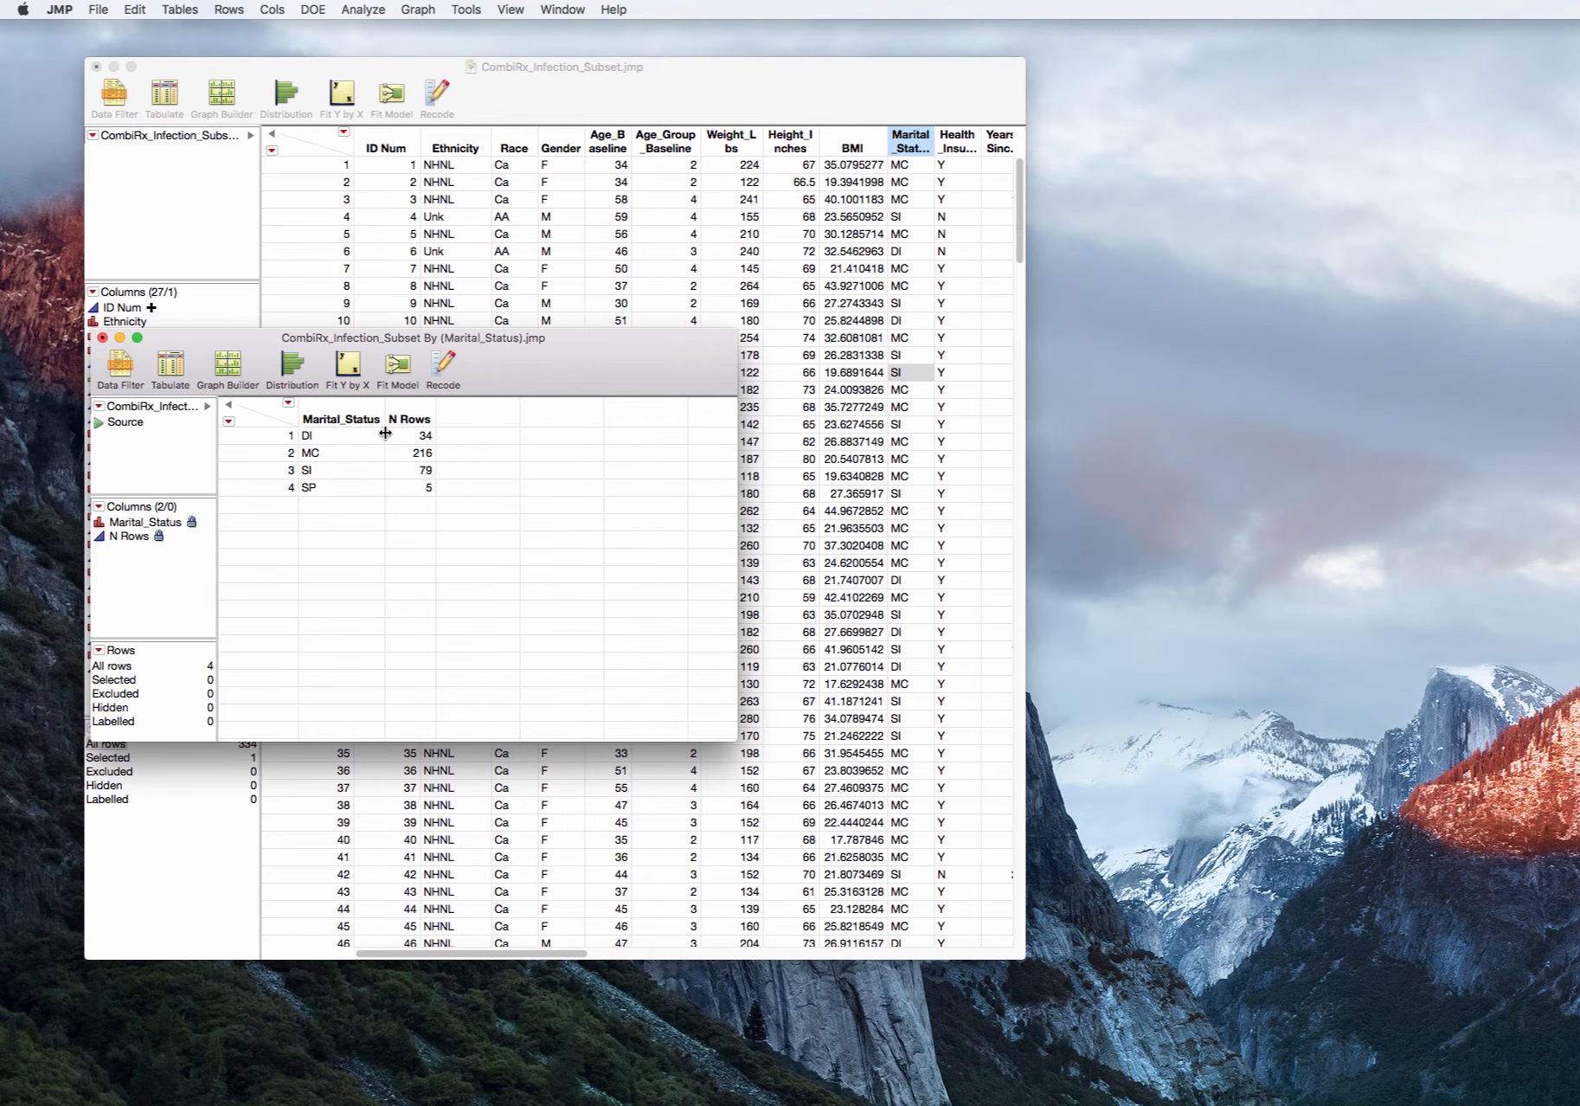
click(102, 338)
click(364, 493)
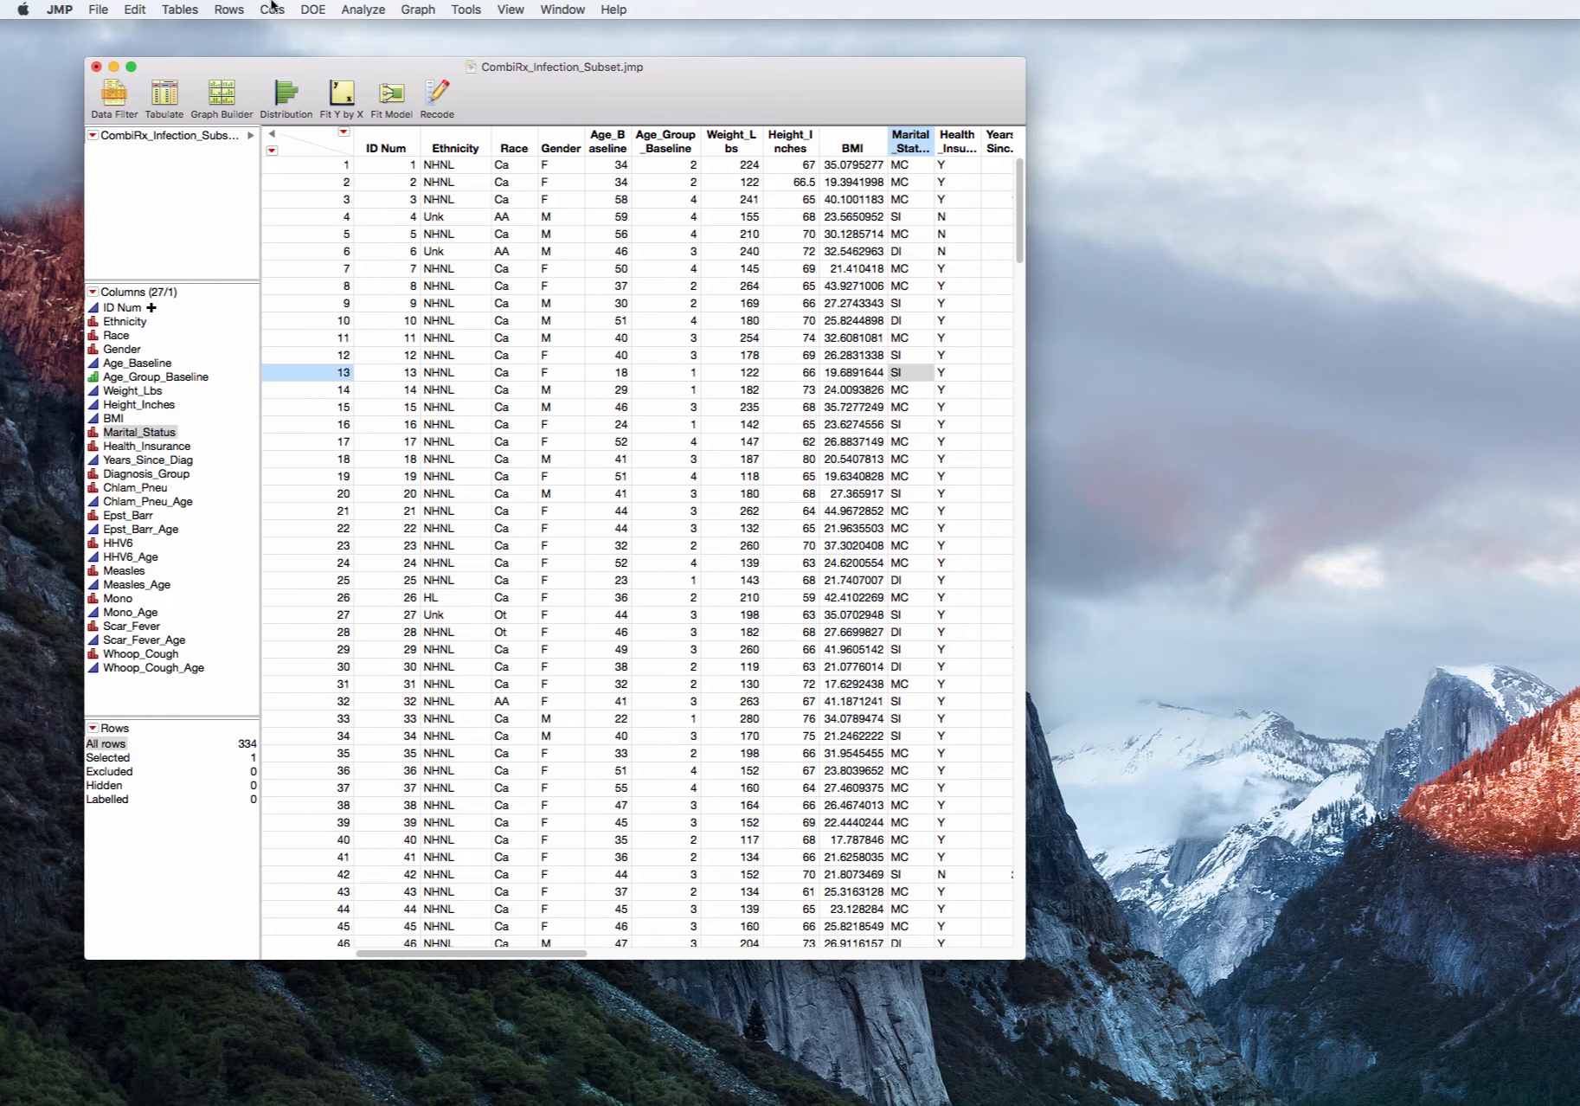
- Create a Summary table grouped by Marital_Status with the % of Total statistic for Marital_Status, and select all its rows
click(190, 10)
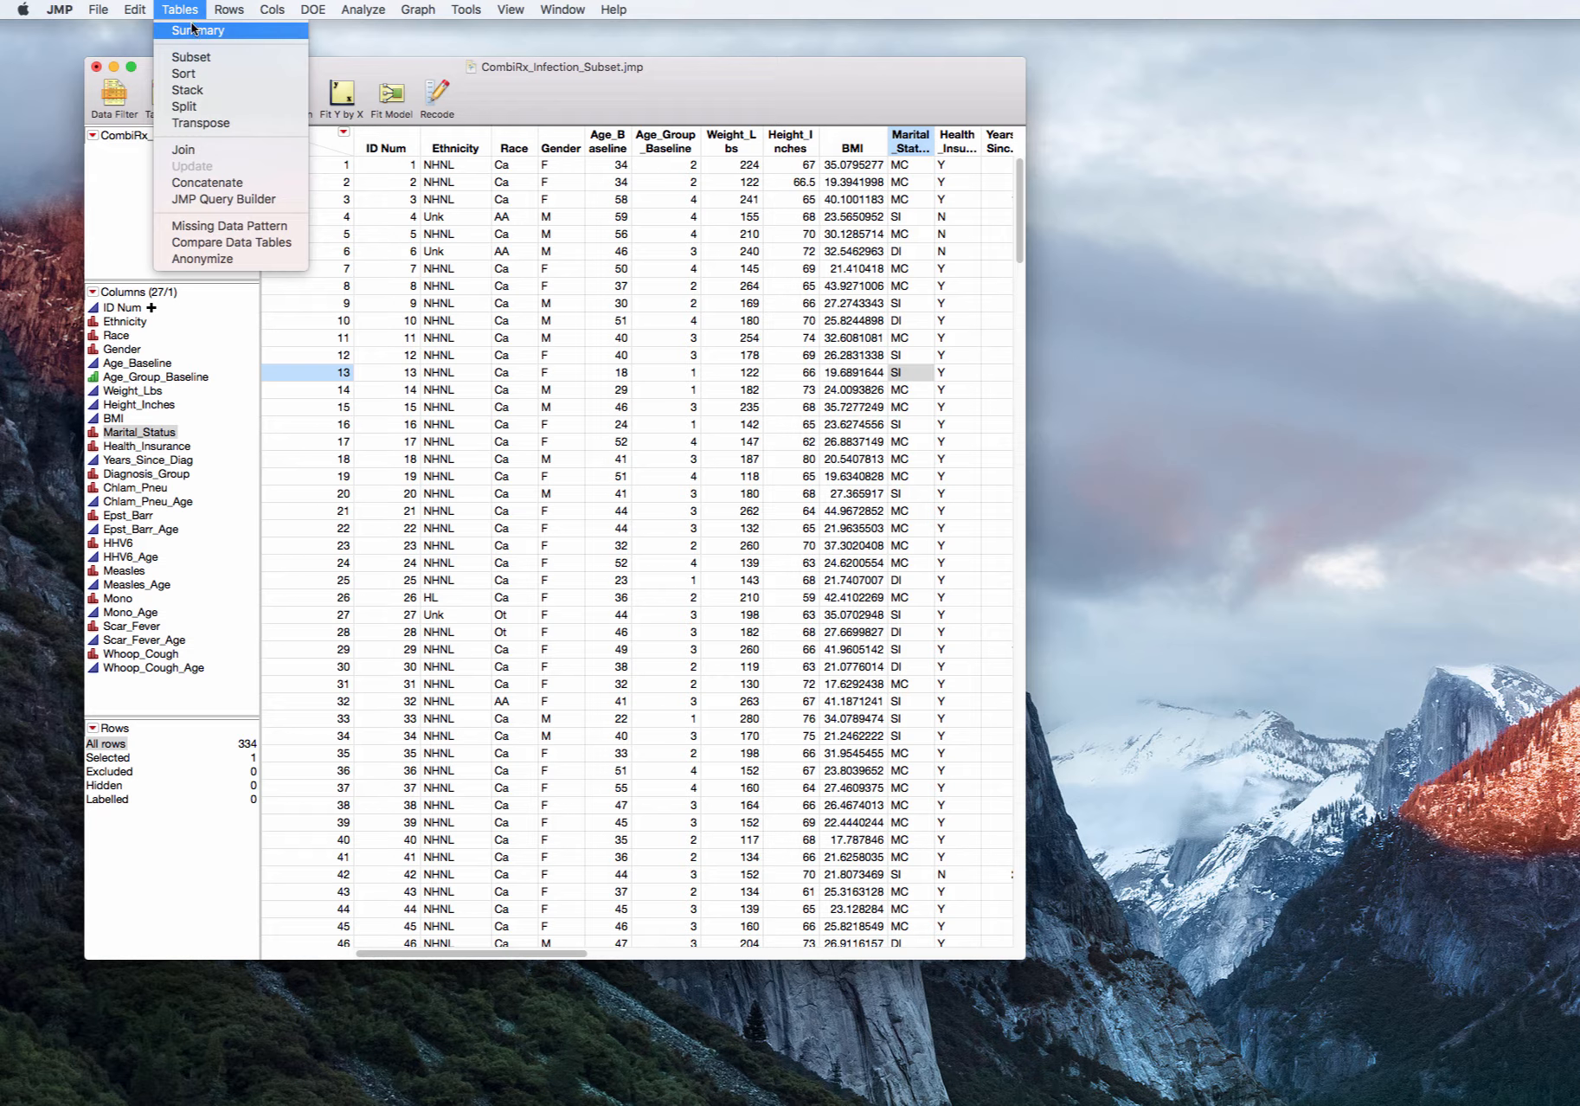
click(194, 31)
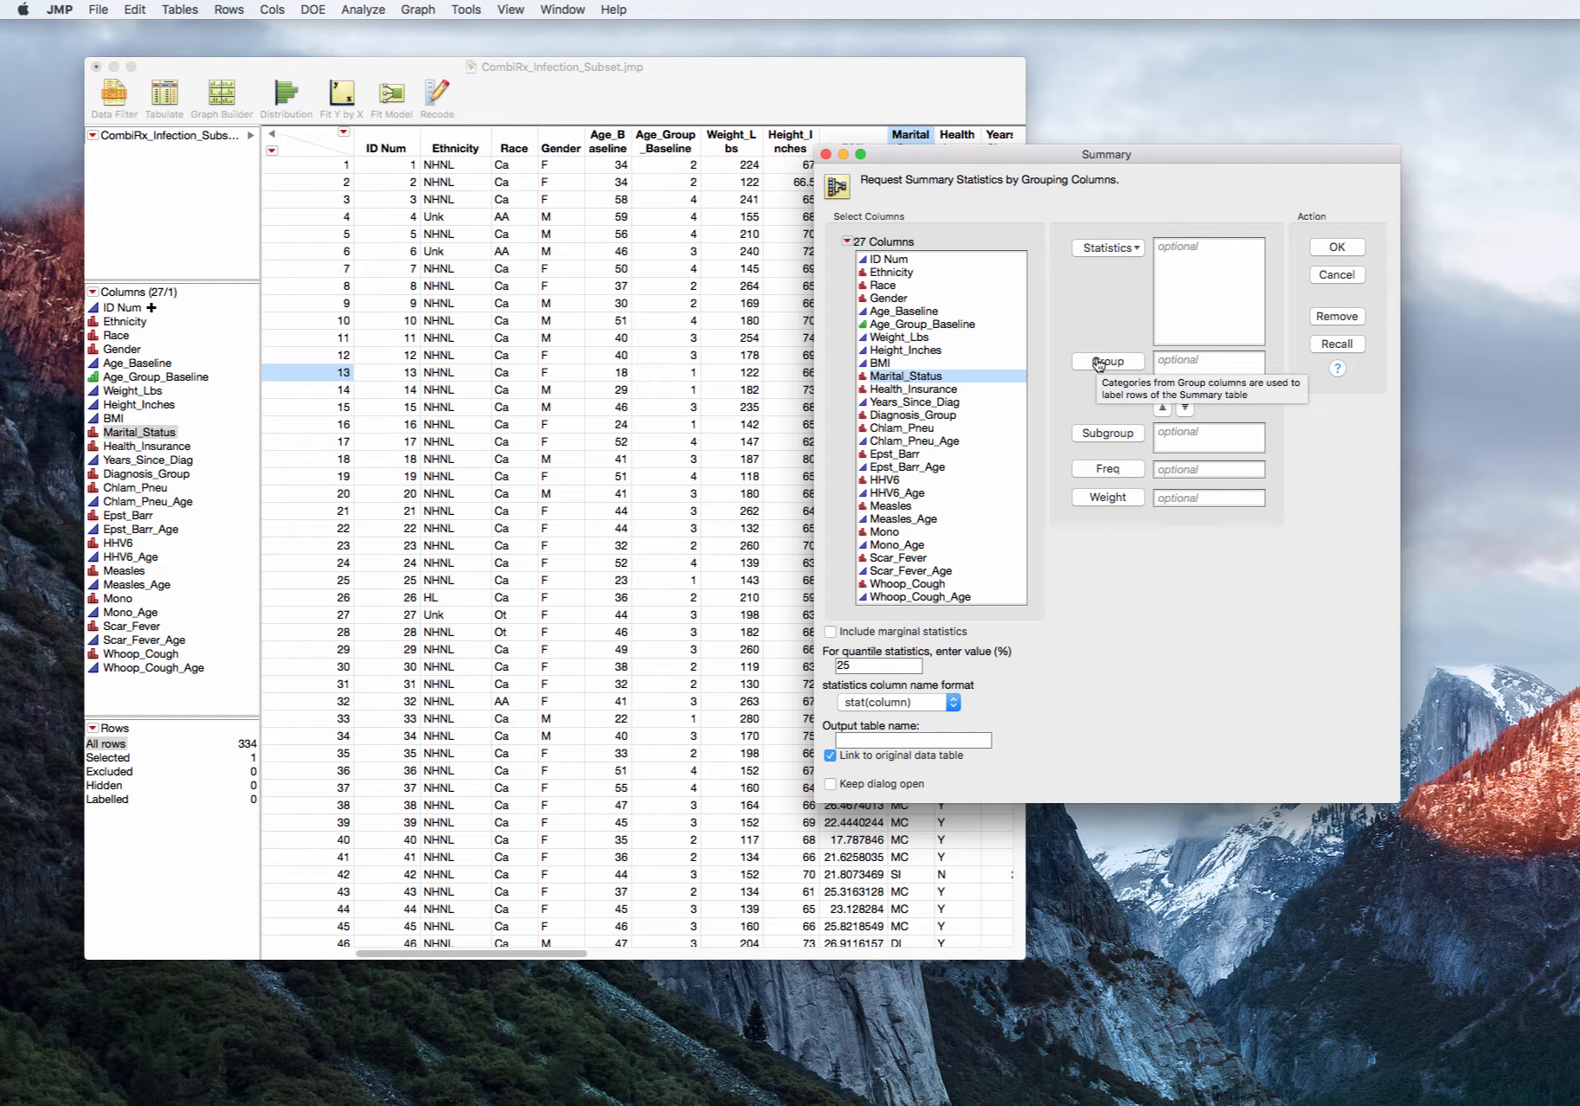
click(1098, 365)
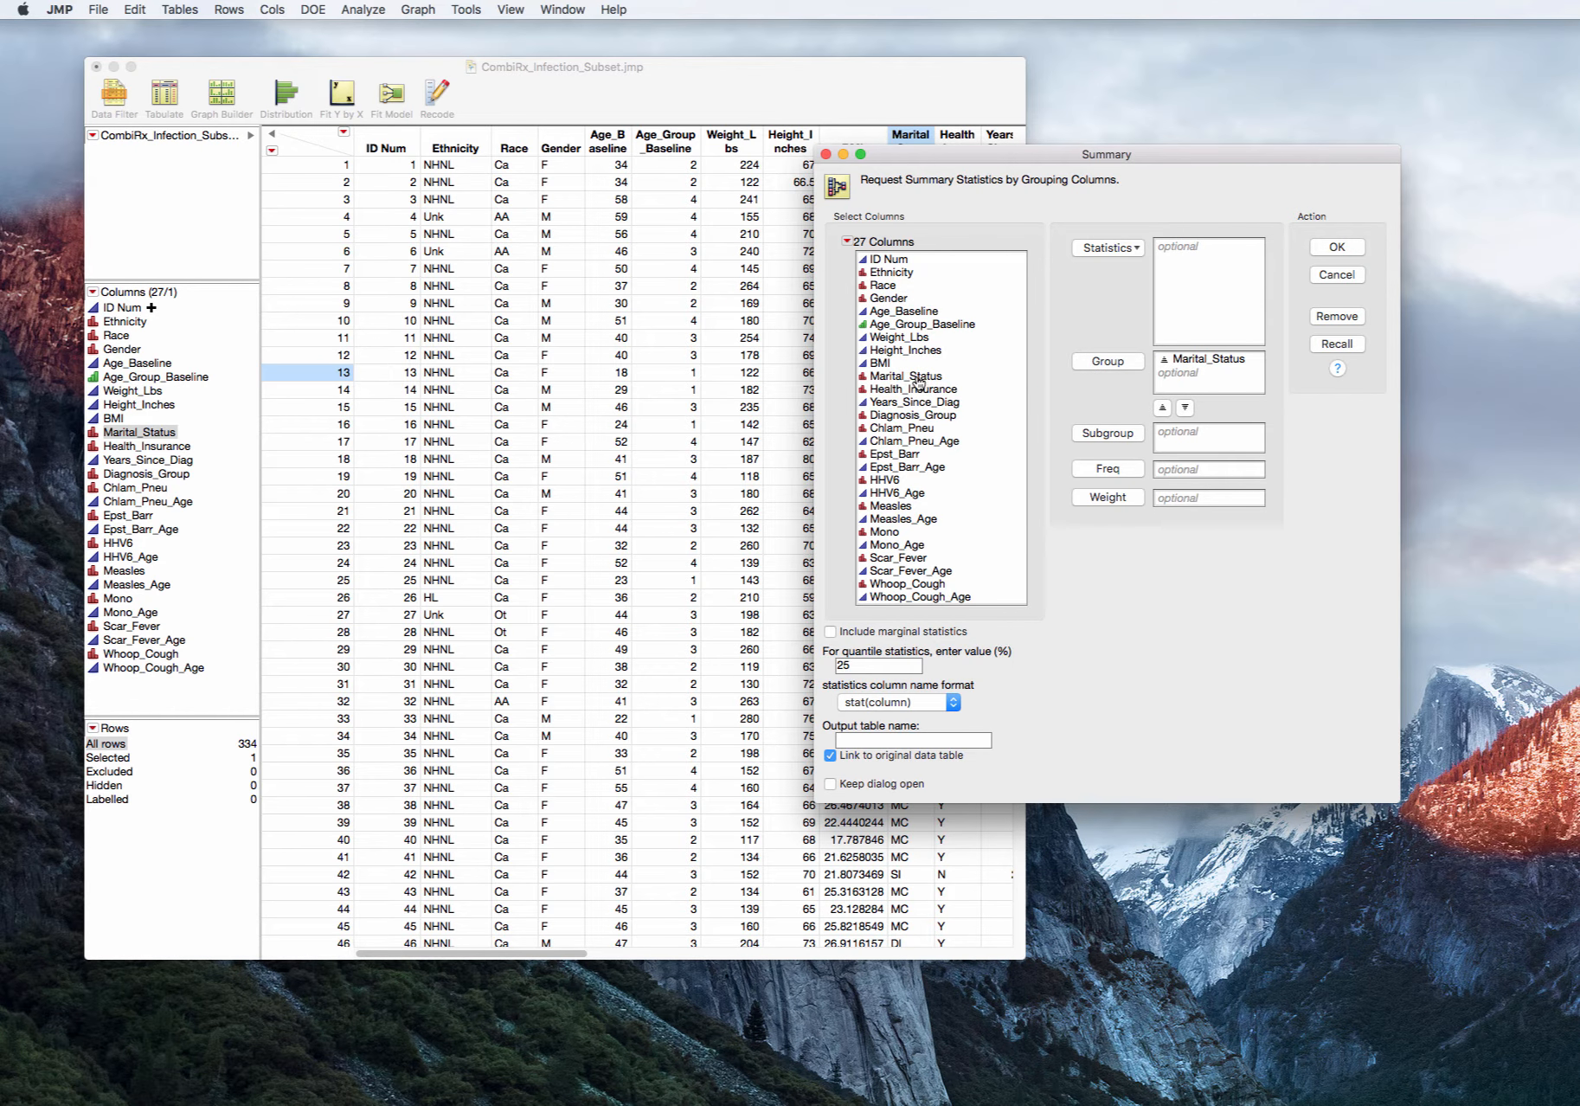
click(1104, 249)
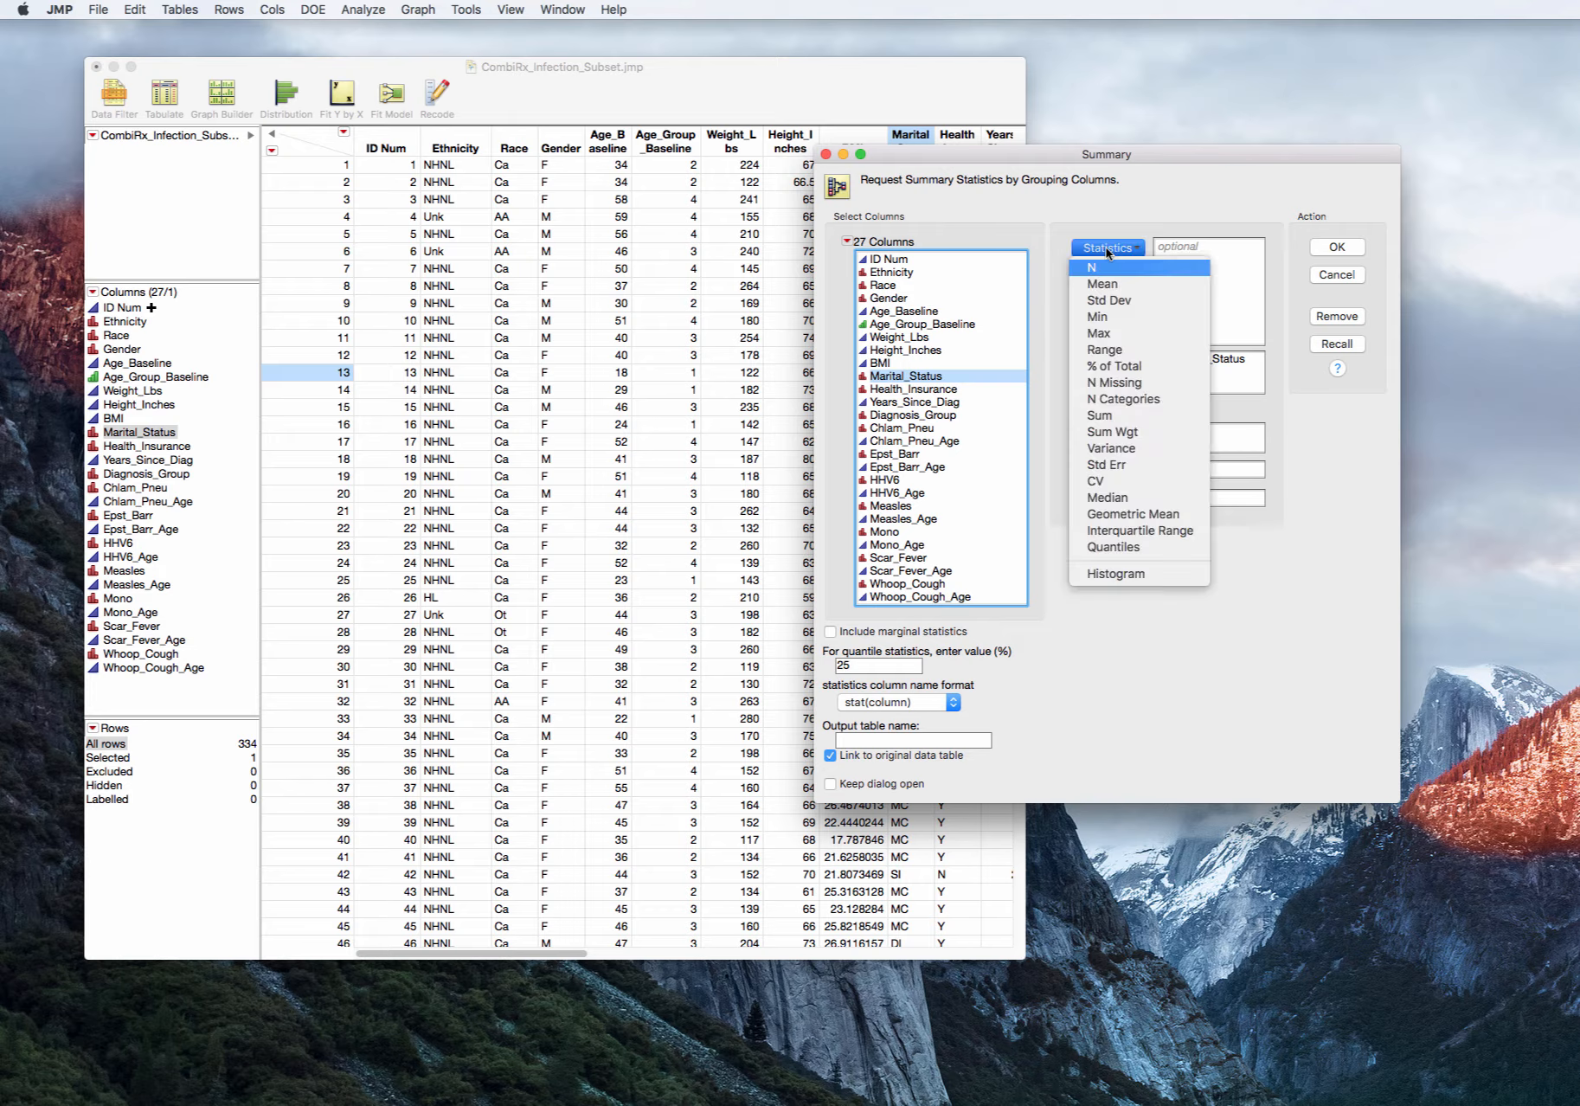
click(1127, 373)
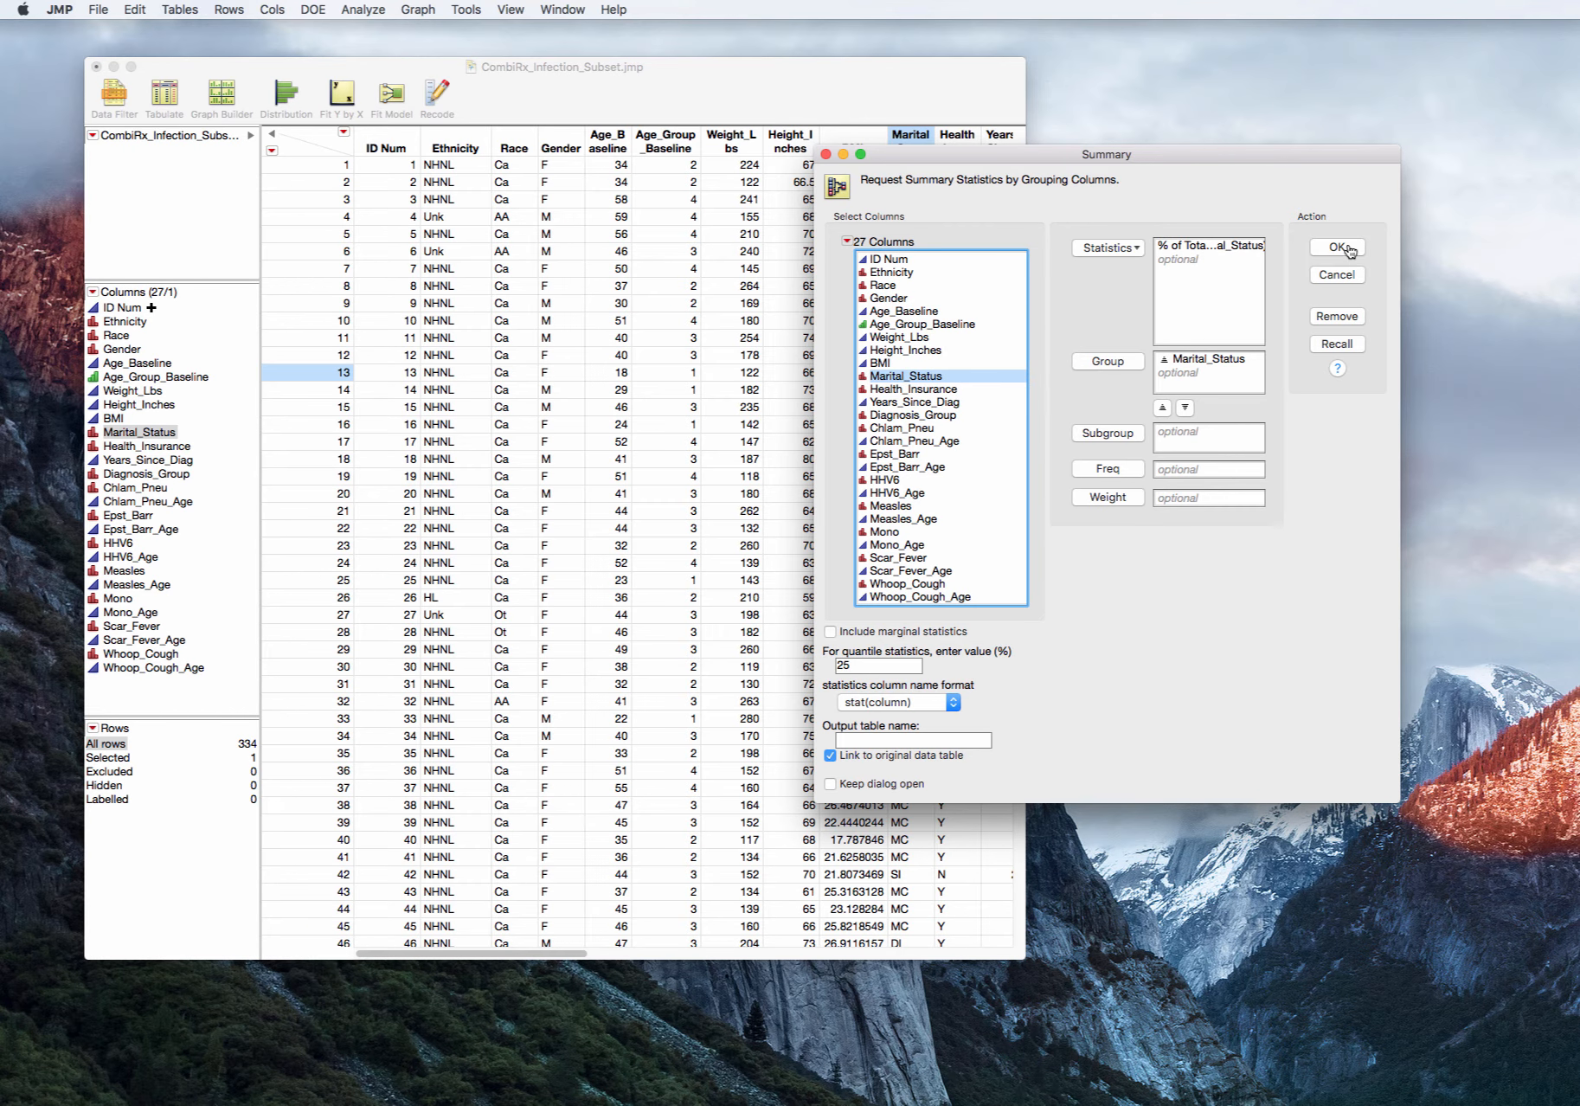
click(1348, 251)
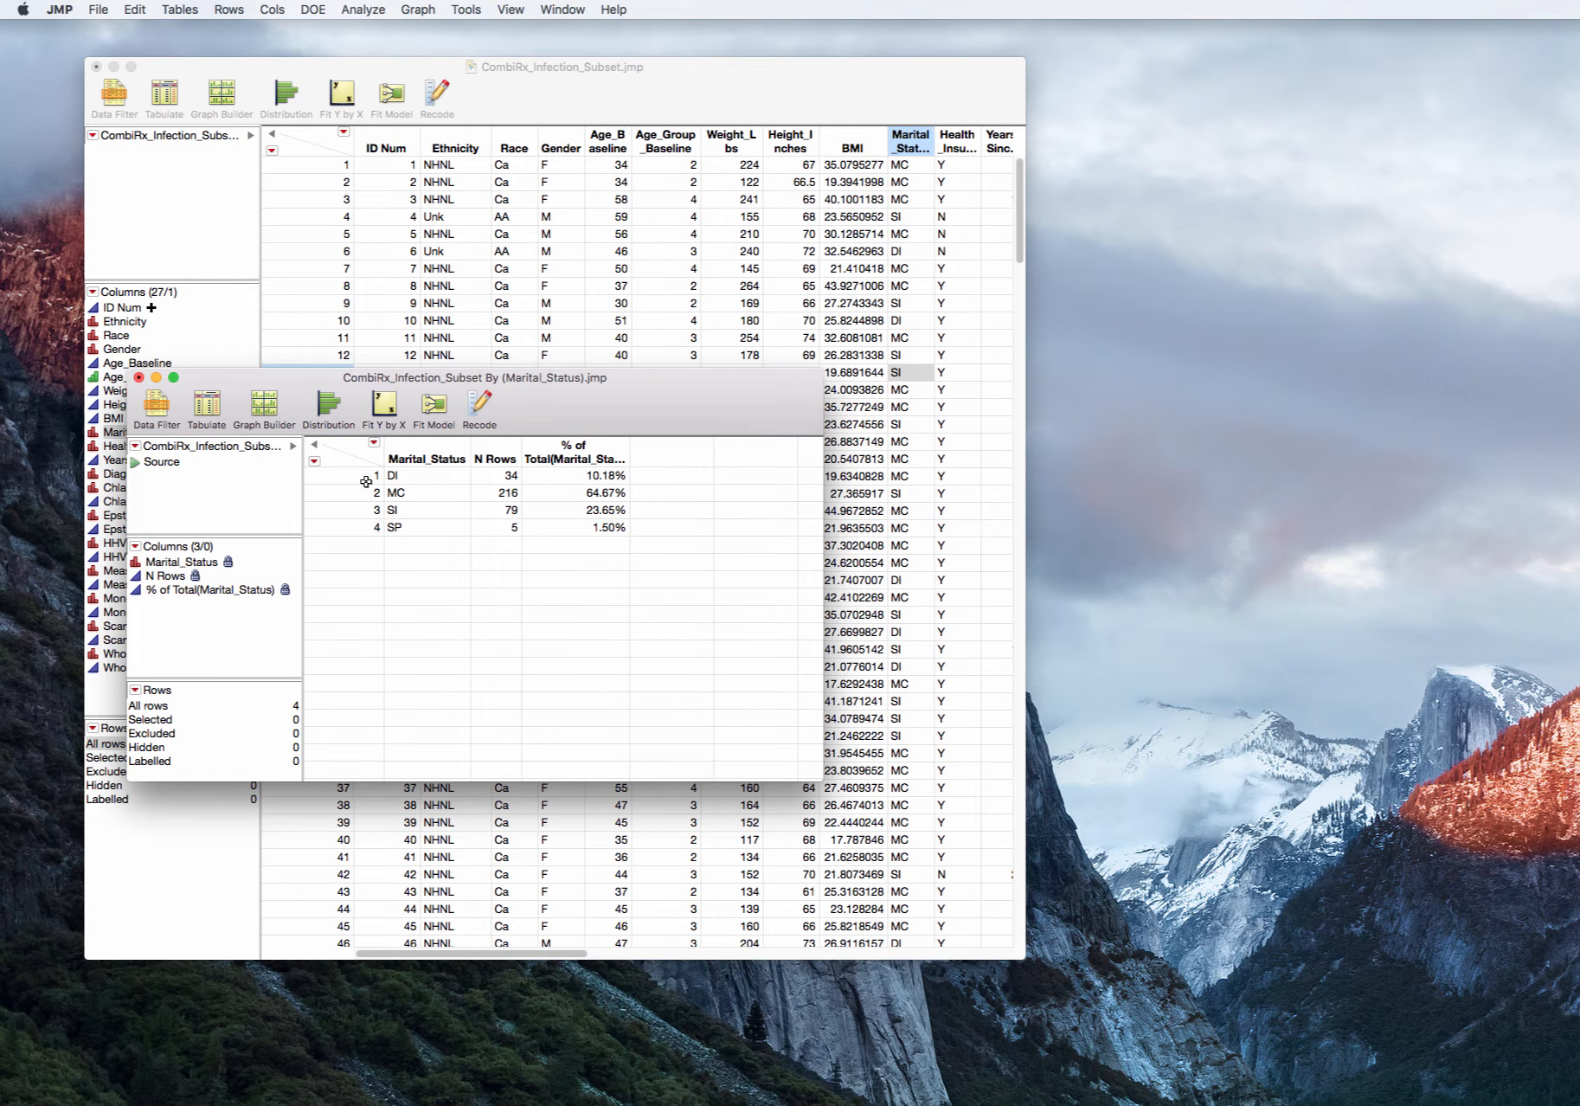
drag(365, 481, 365, 531)
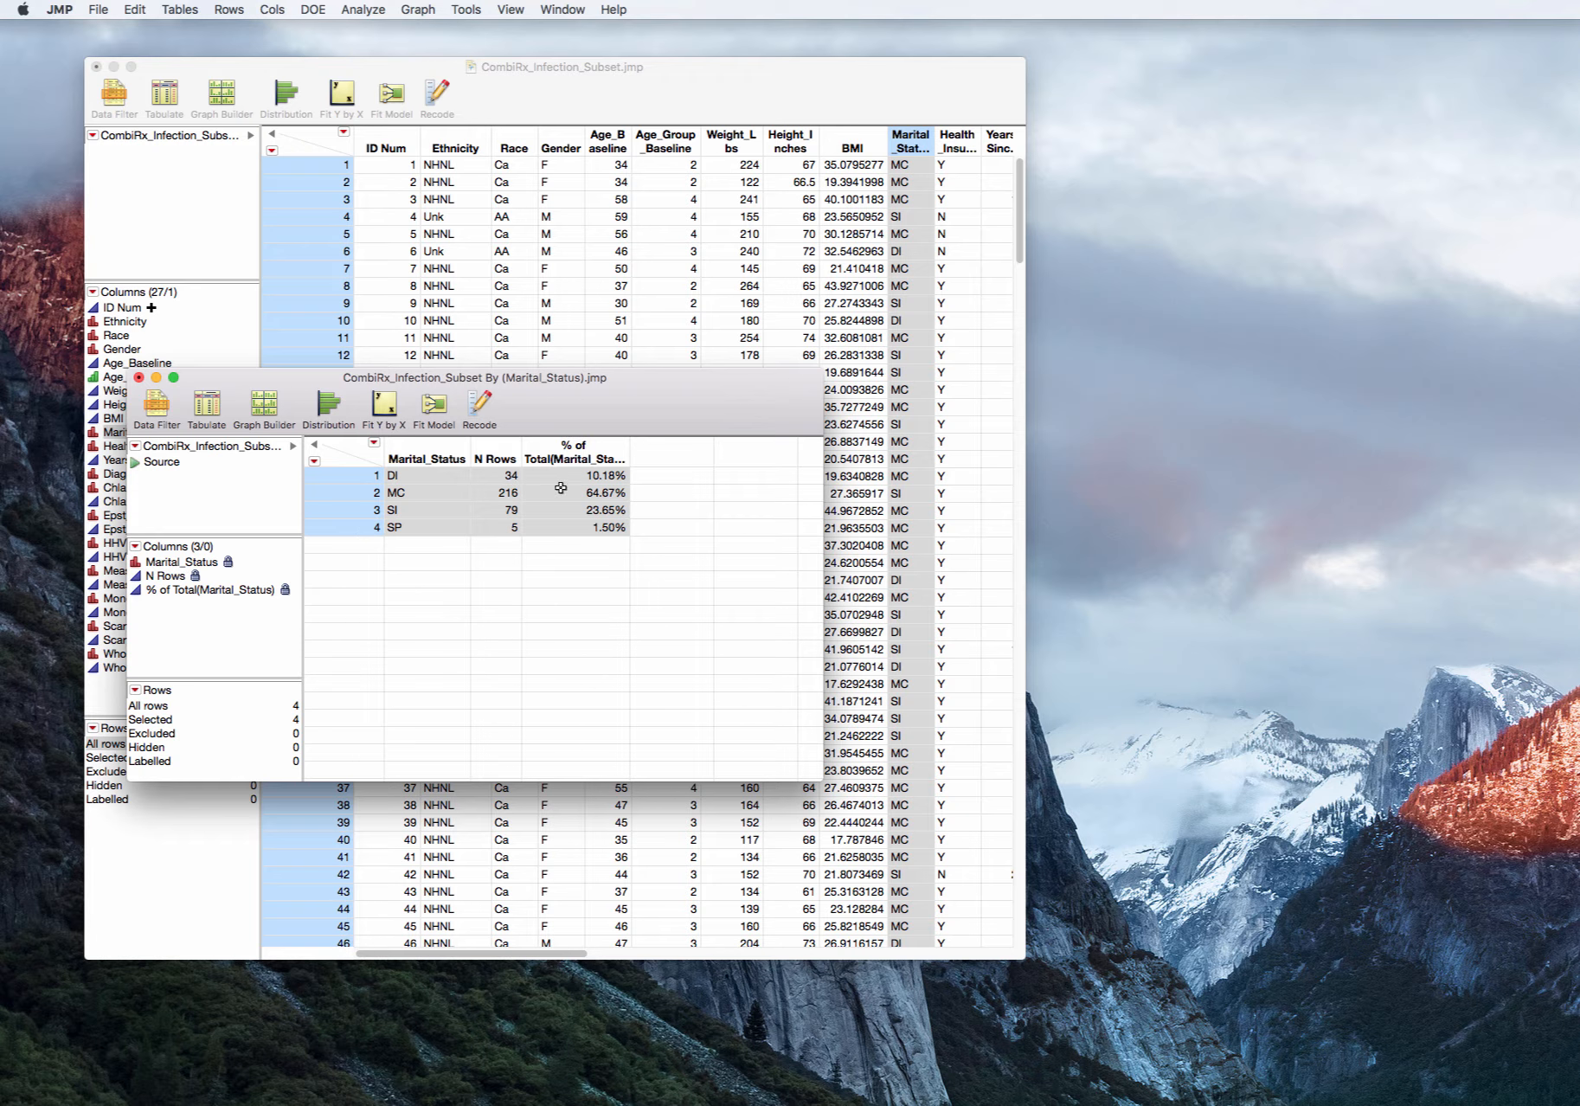
click(363, 9)
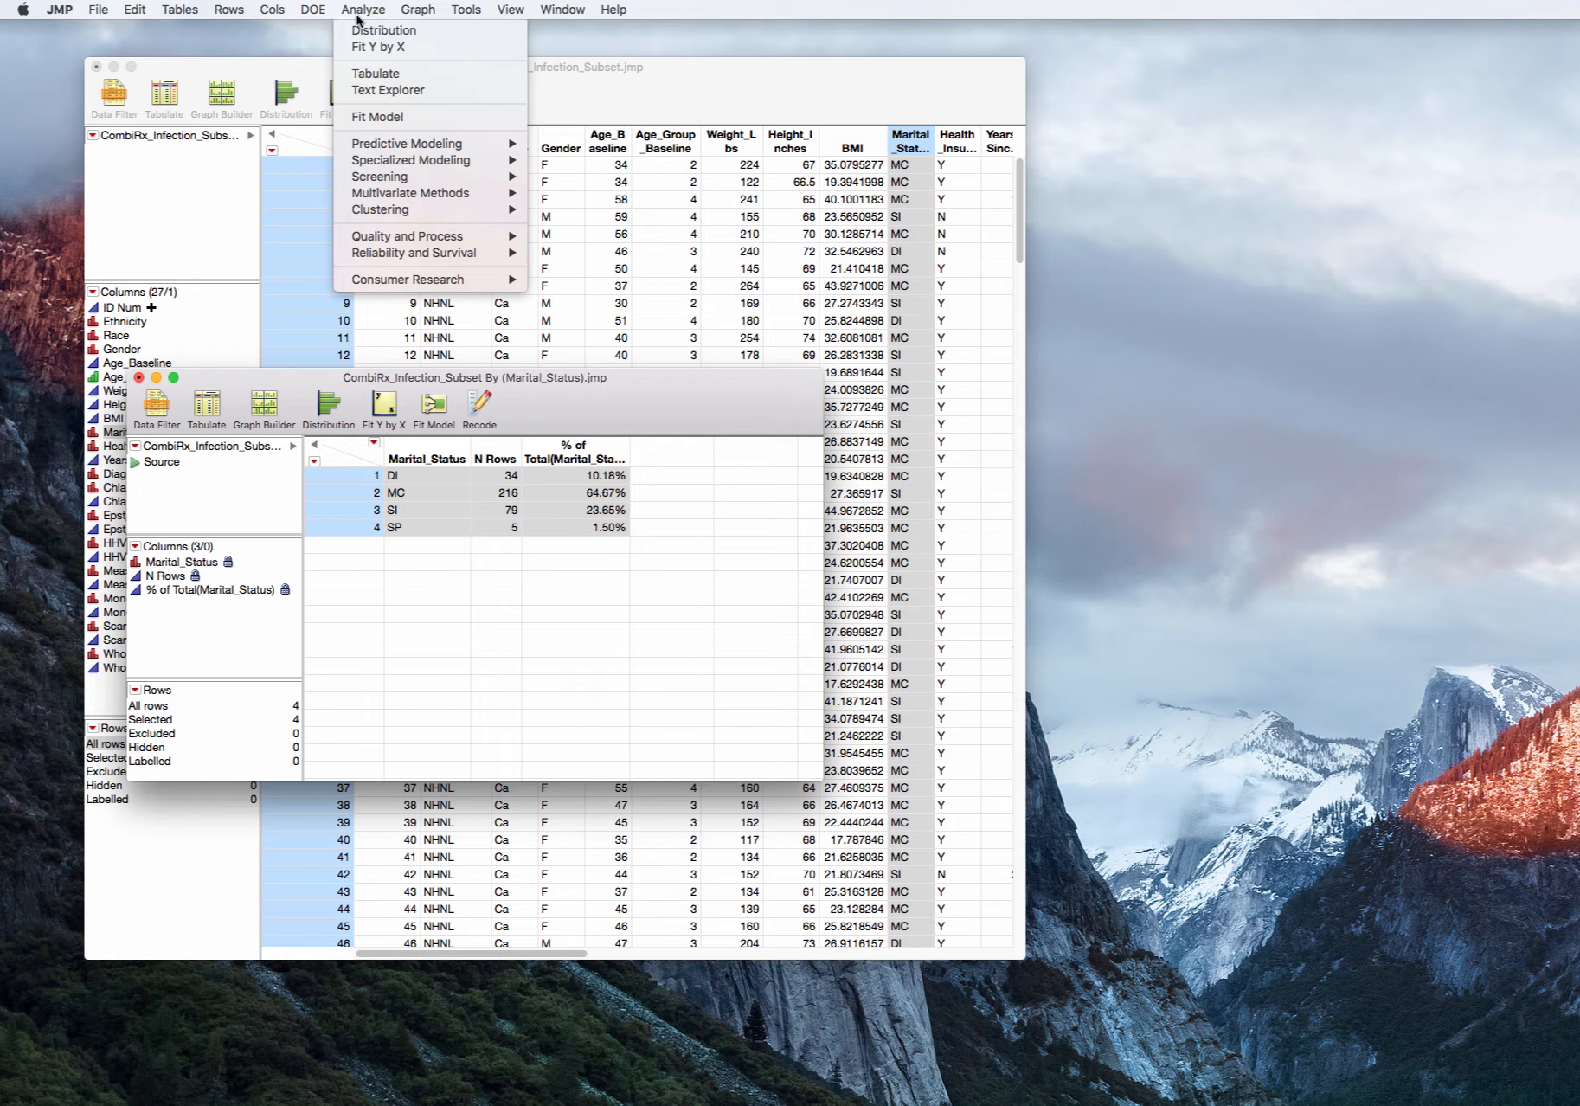
click(373, 33)
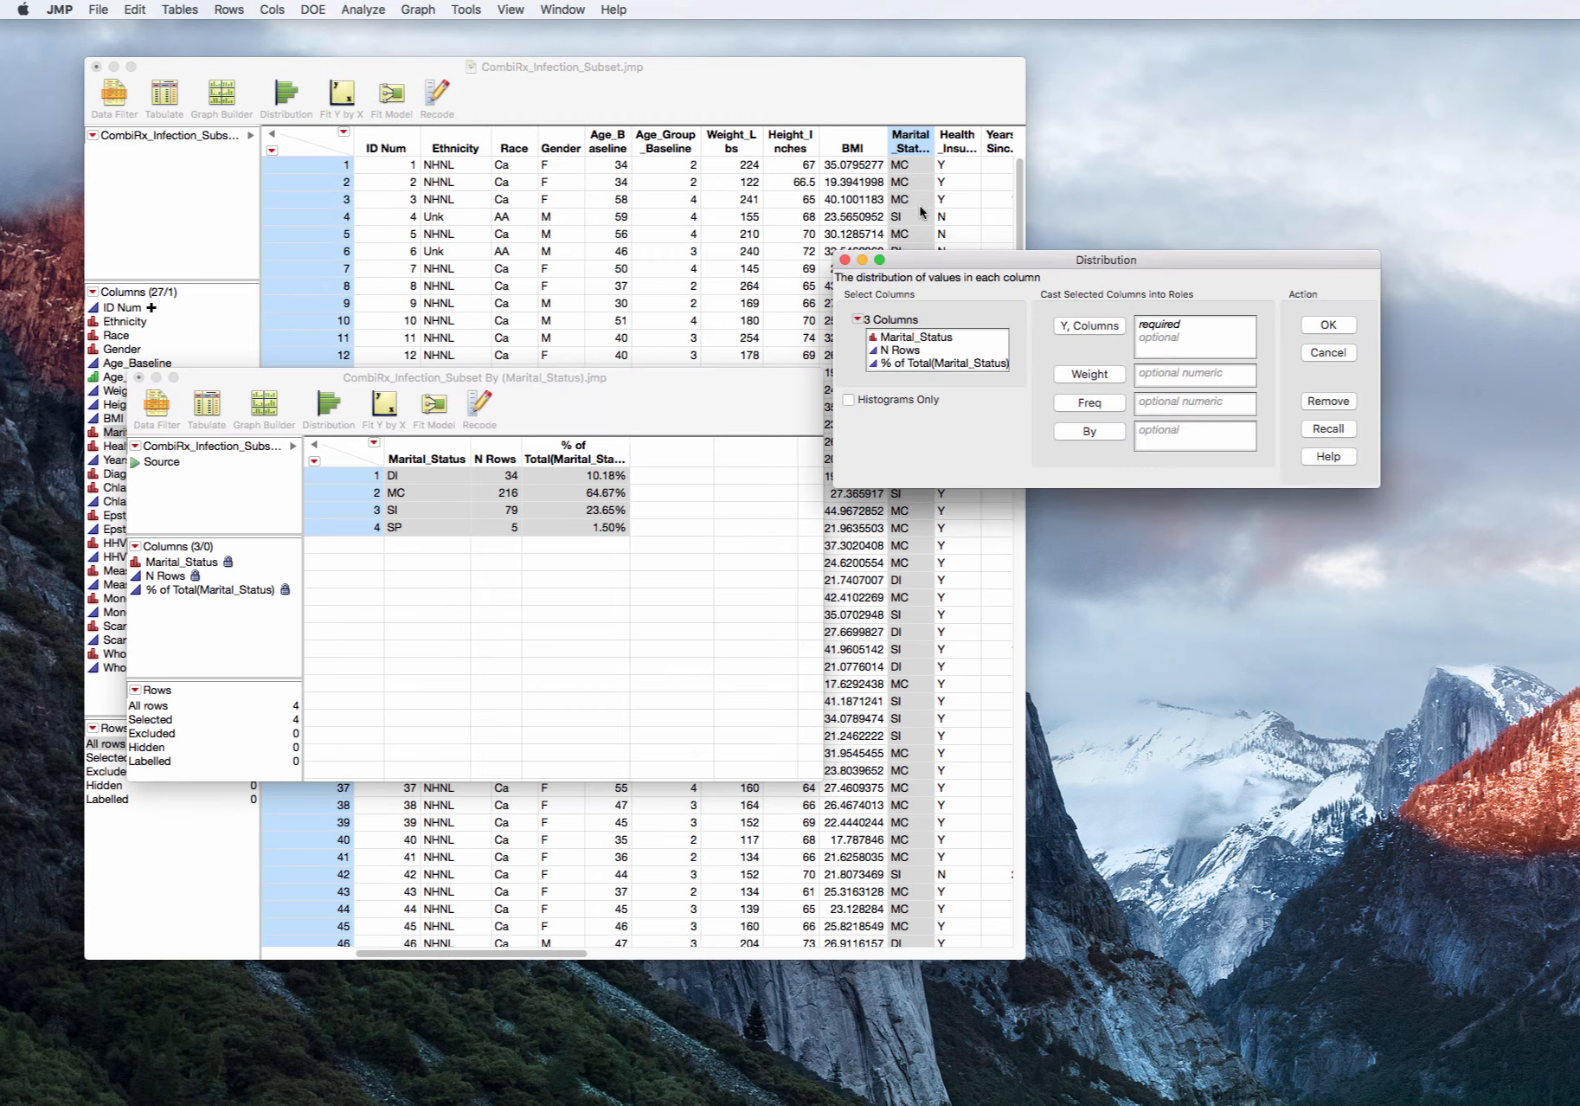
click(939, 342)
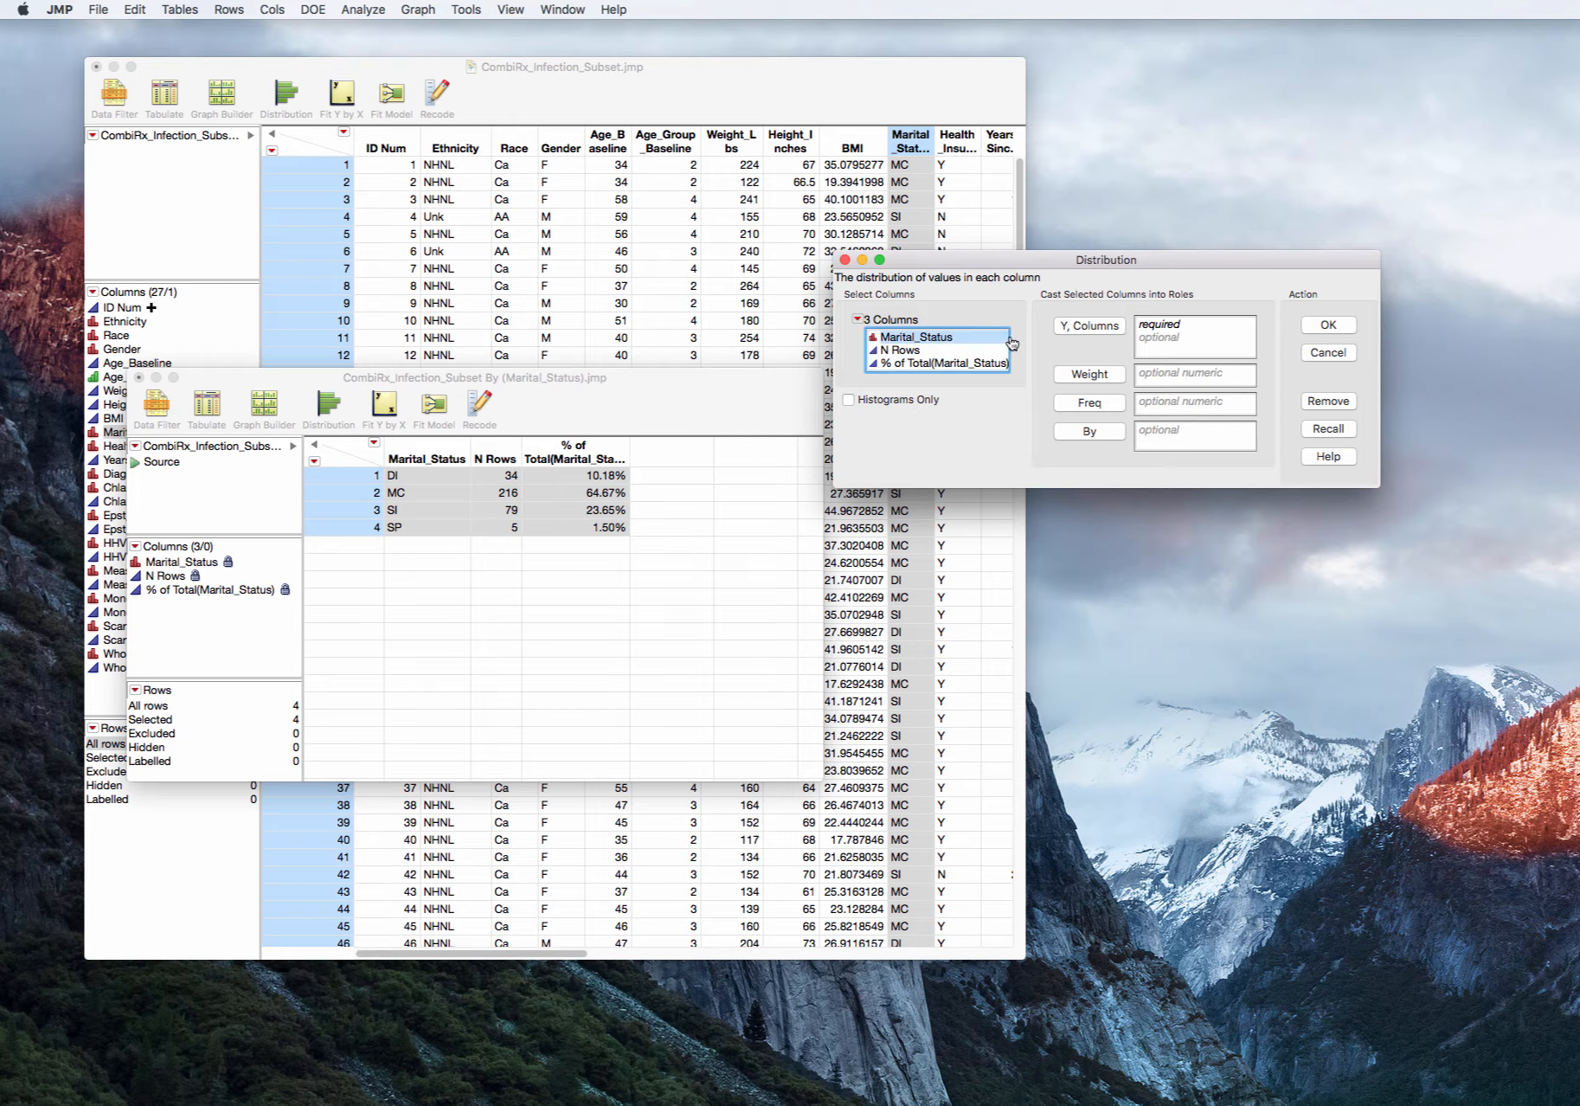
click(1348, 354)
- Create a Distribution of Marital_Status from the original CombiRx_Infection_Subset table and move the report beside the table
click(718, 104)
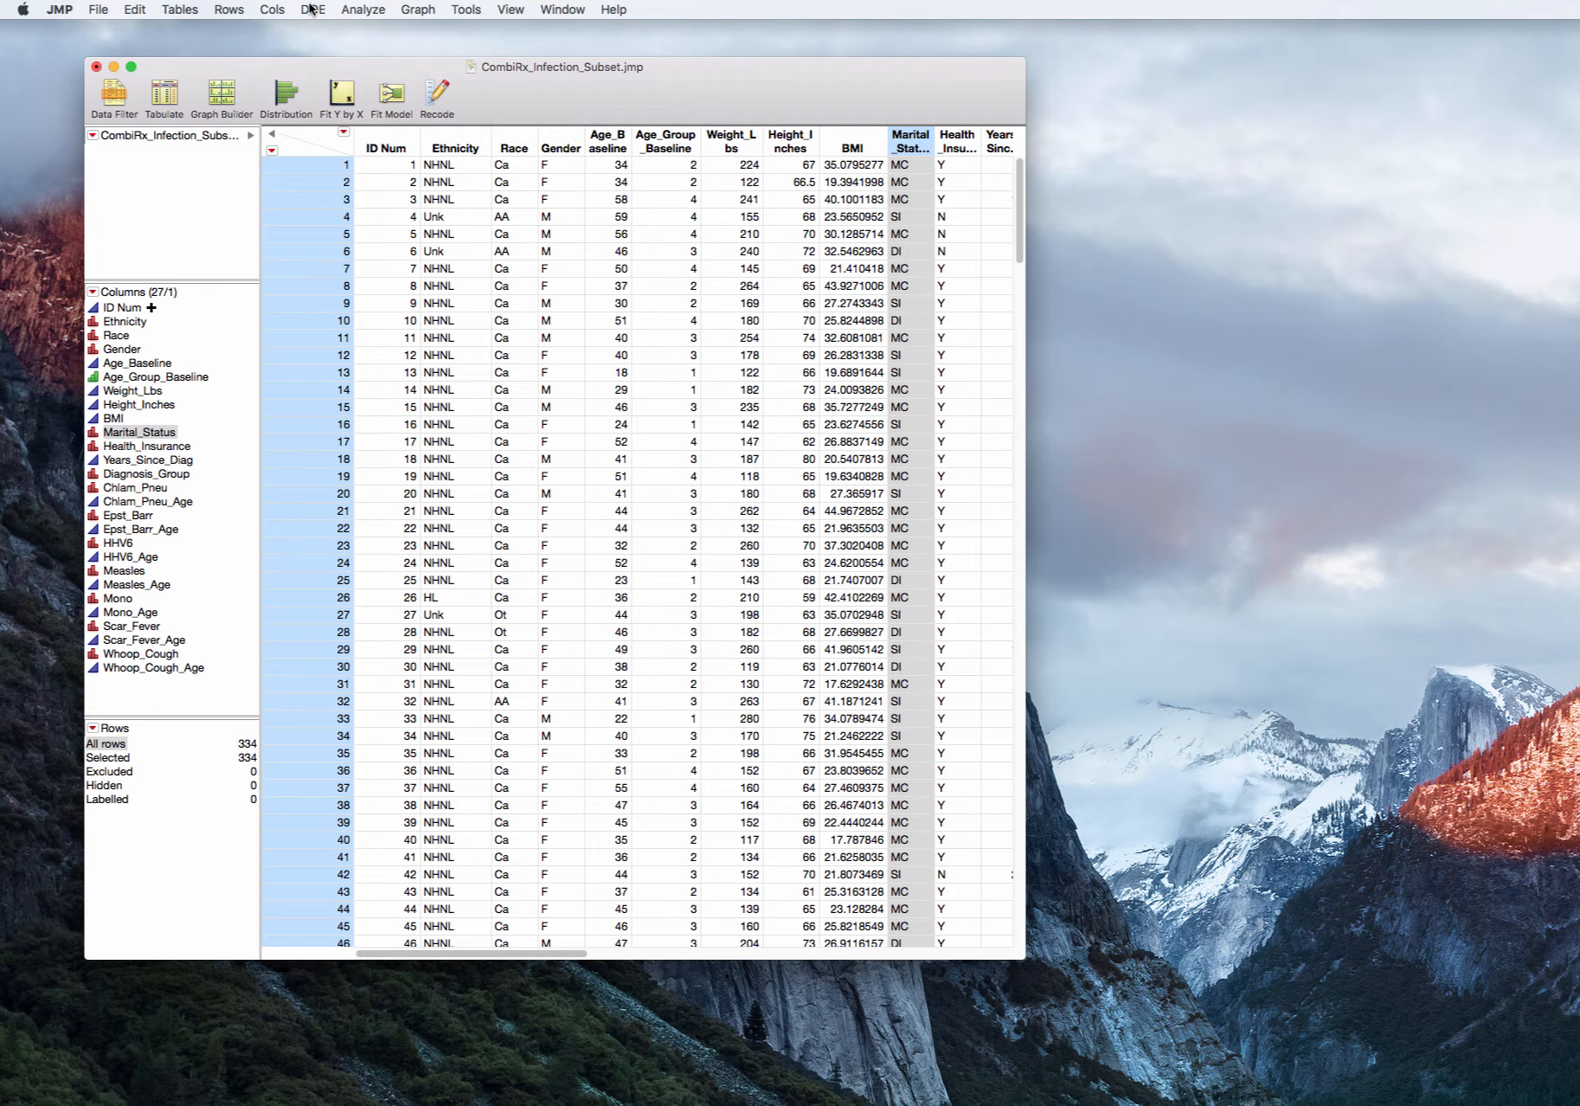
click(351, 11)
click(359, 30)
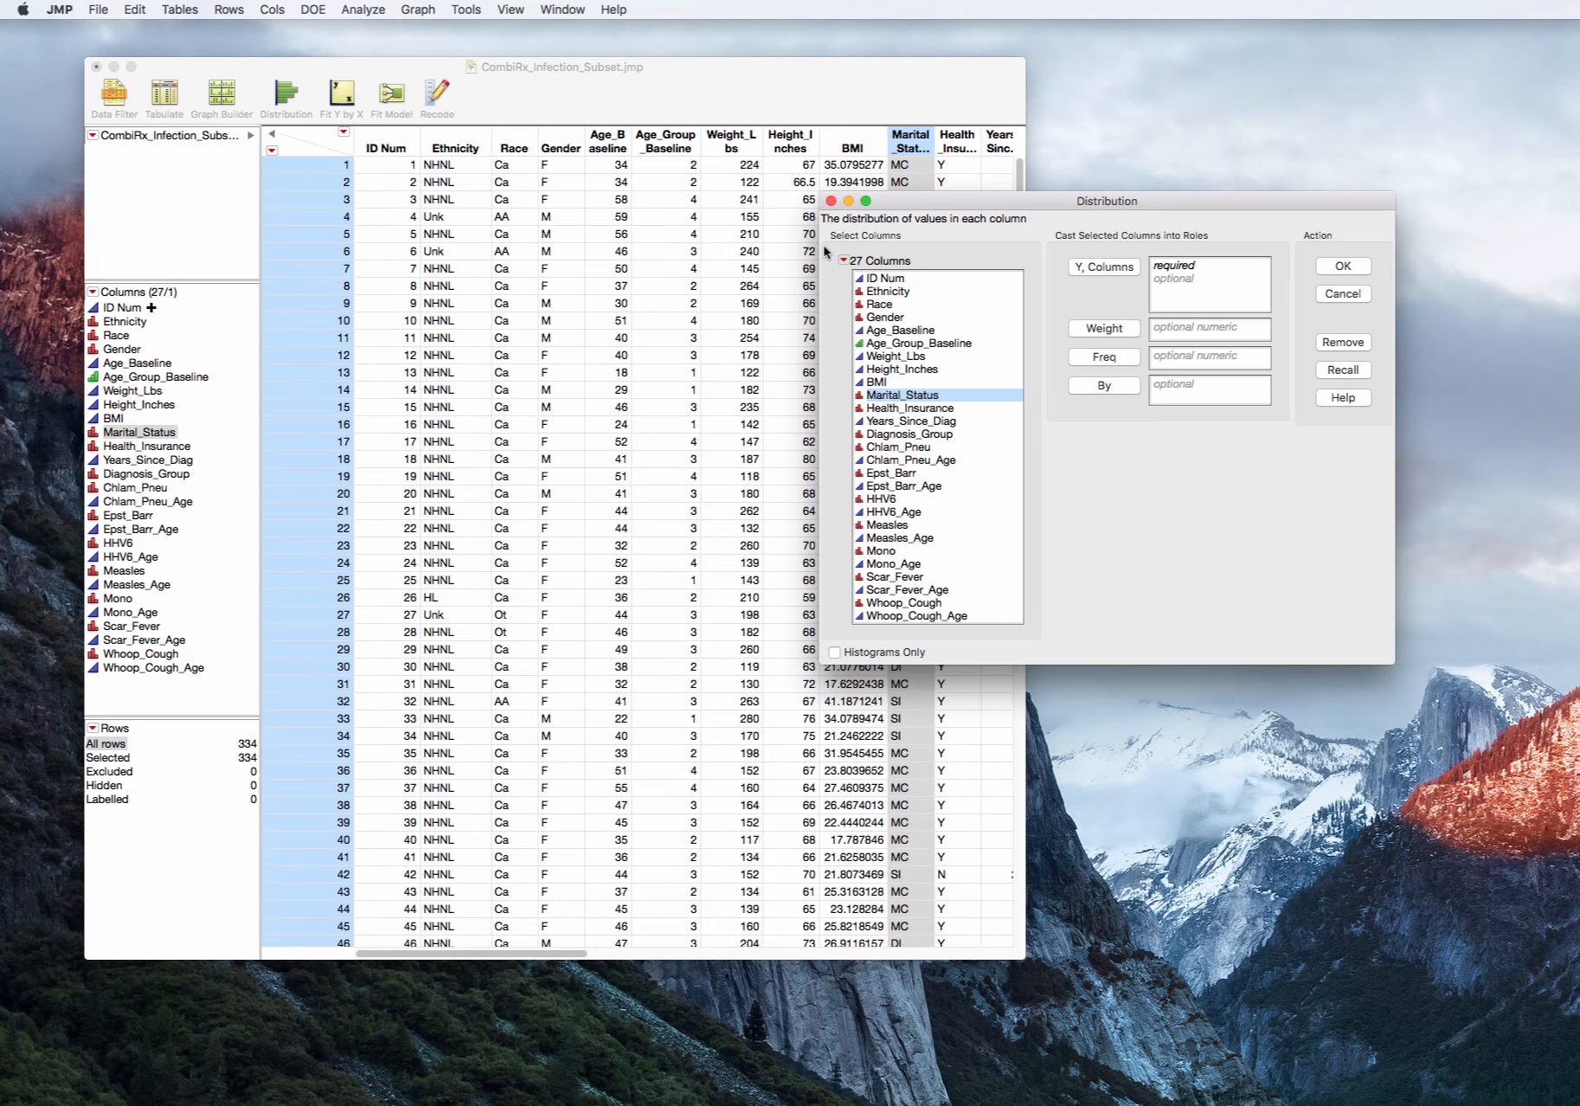
click(1099, 268)
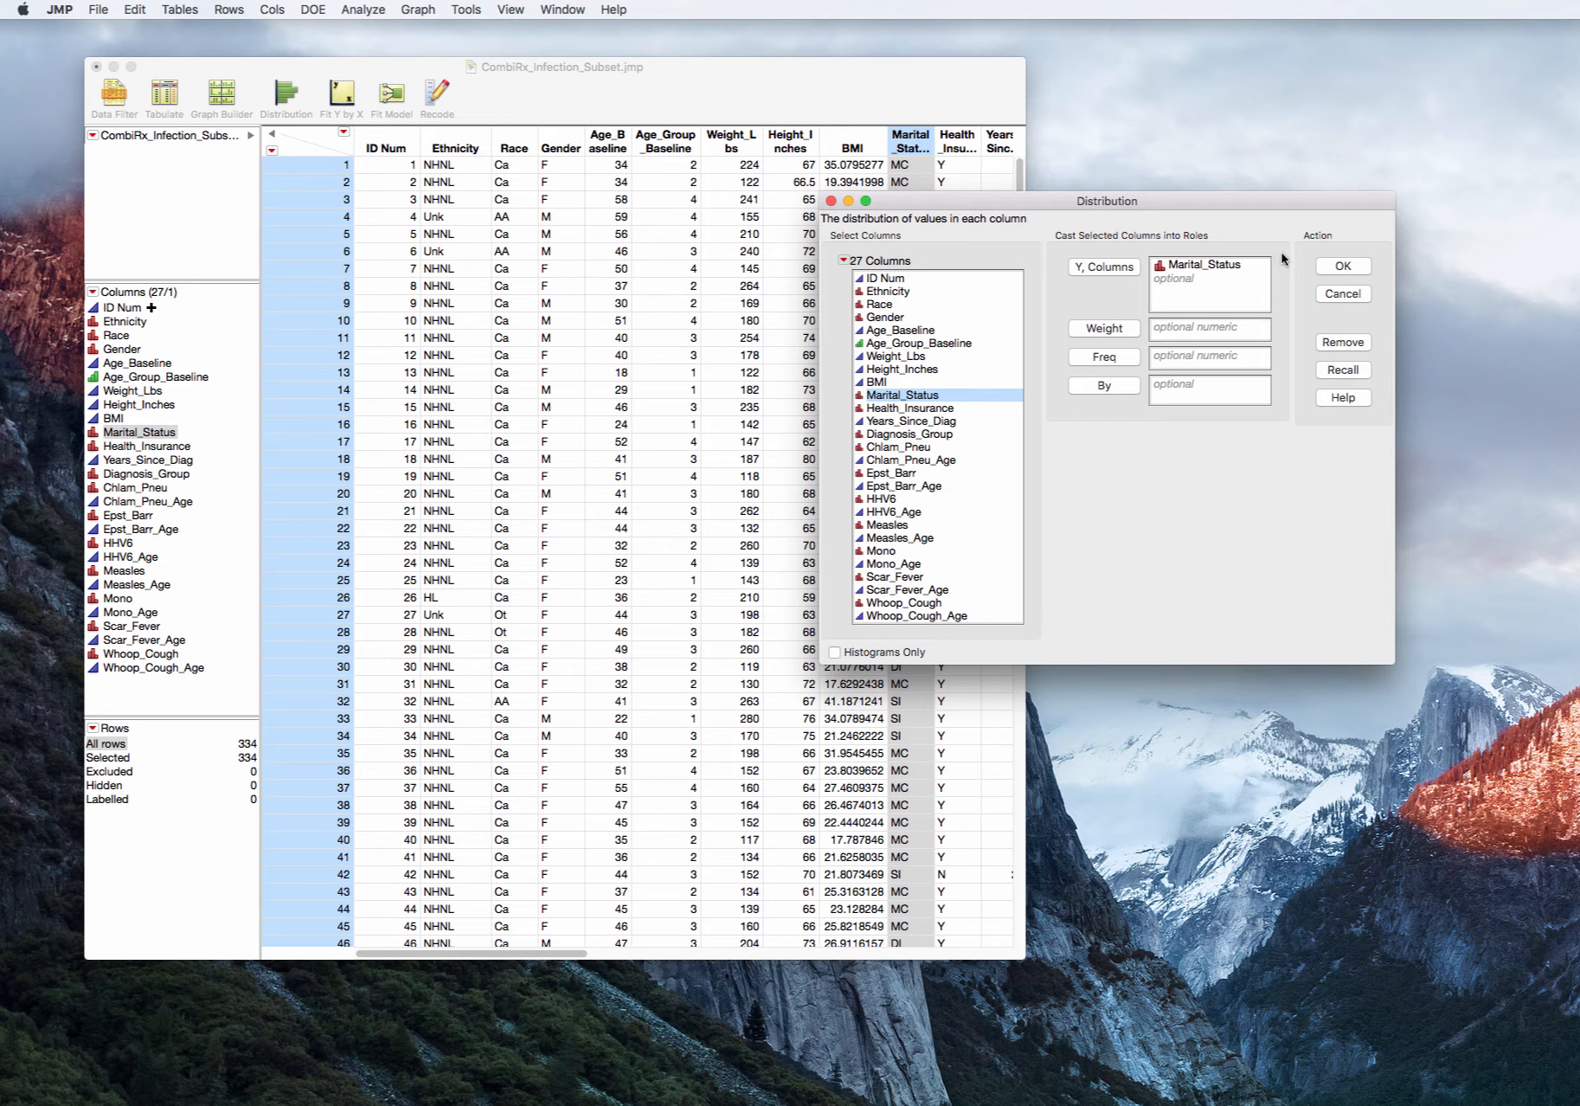
click(1328, 270)
drag(291, 401, 1248, 206)
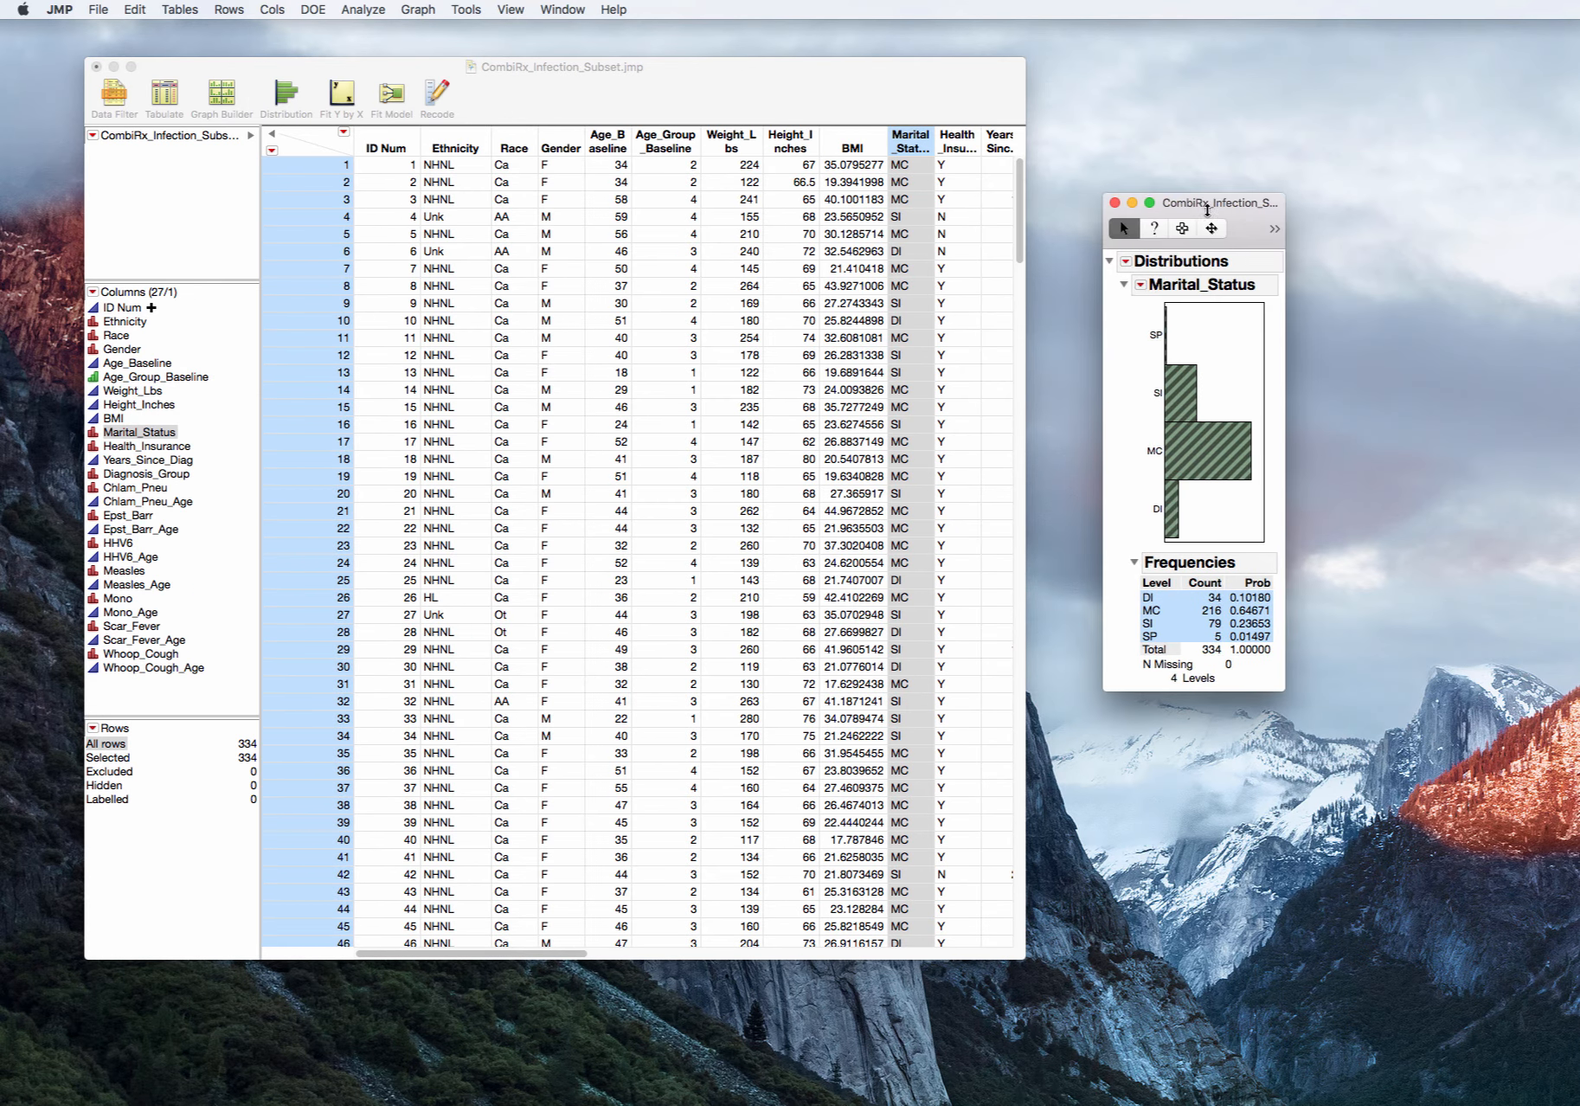
- Bring the Marital_Status summary table forward and place the distribution report next to it for comparison
click(562, 10)
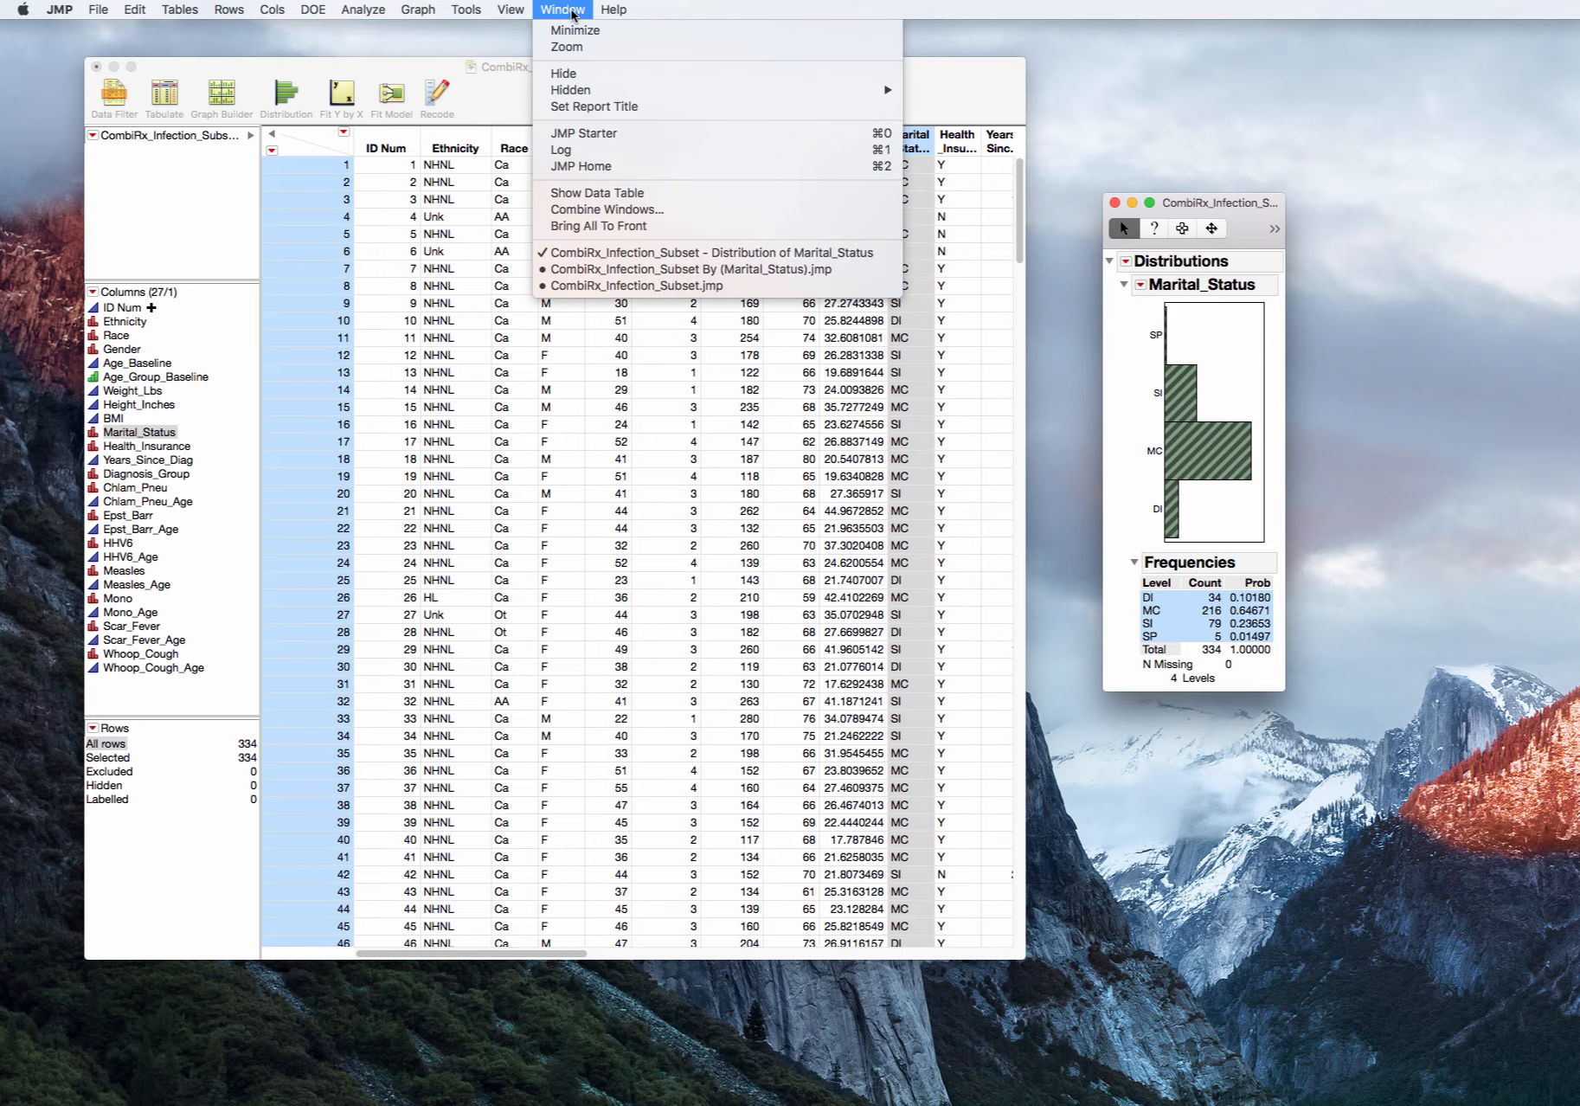
click(655, 270)
drag(1202, 208, 787, 312)
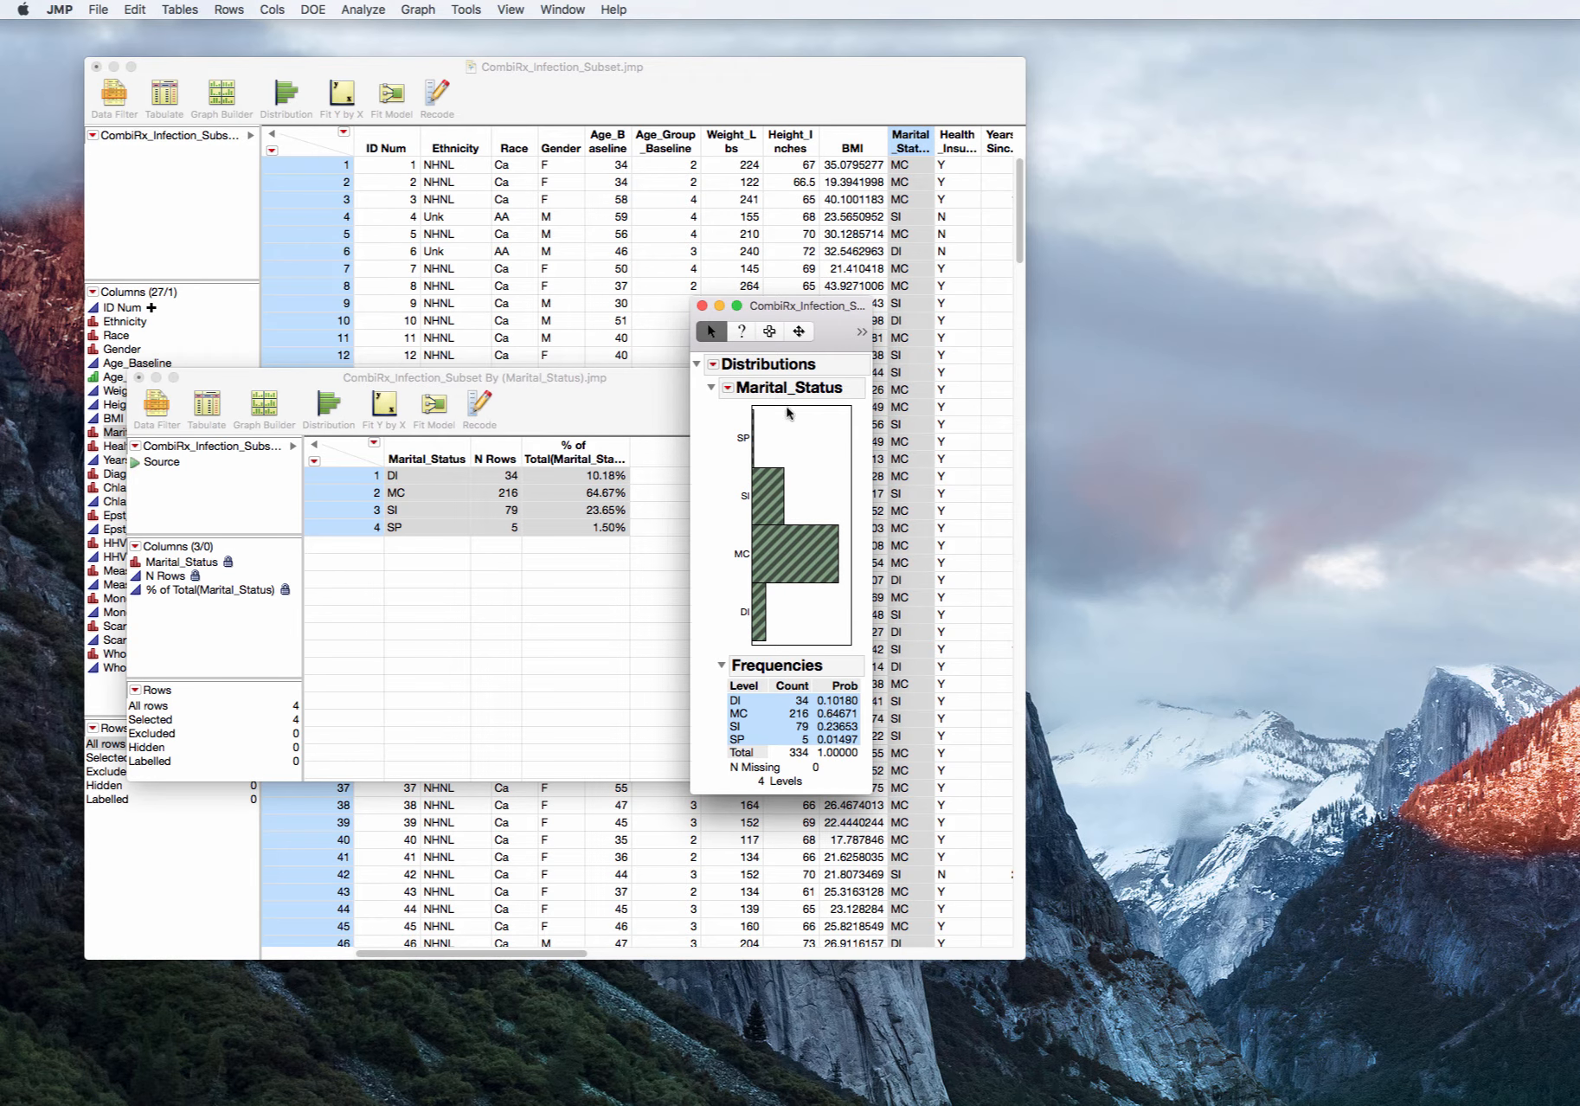
- Close the Marital_Status distribution report and the summary table without saving changes
click(701, 307)
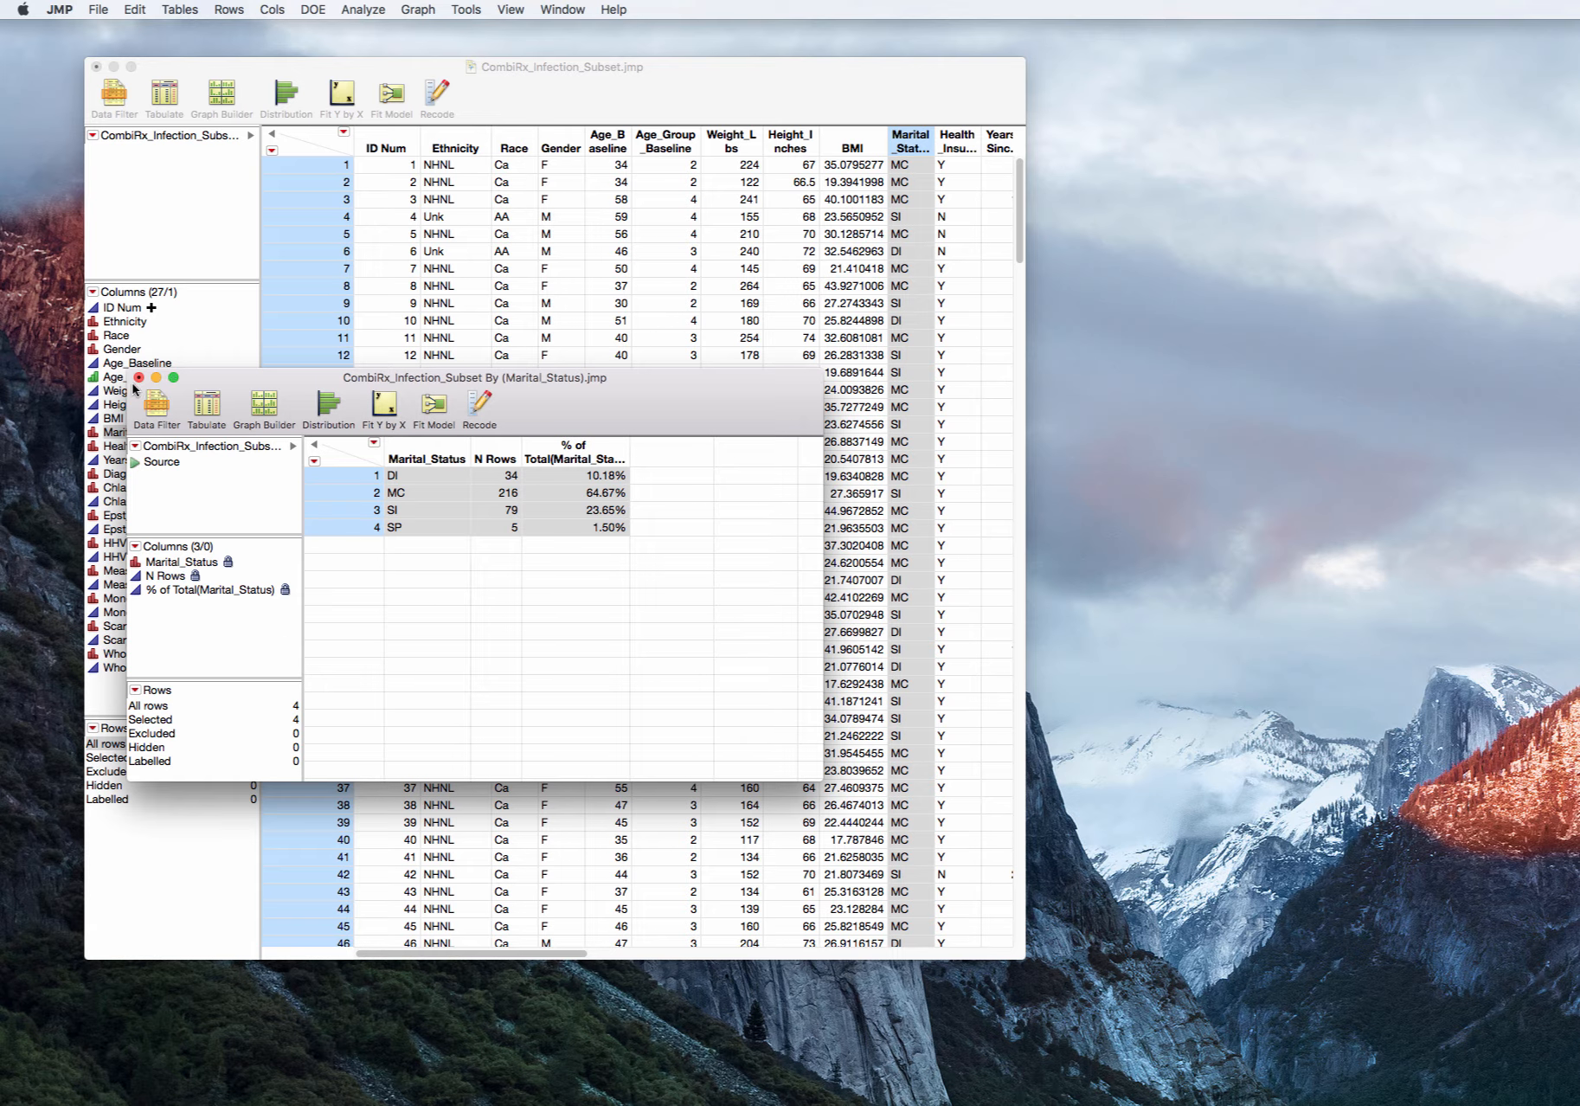
click(139, 378)
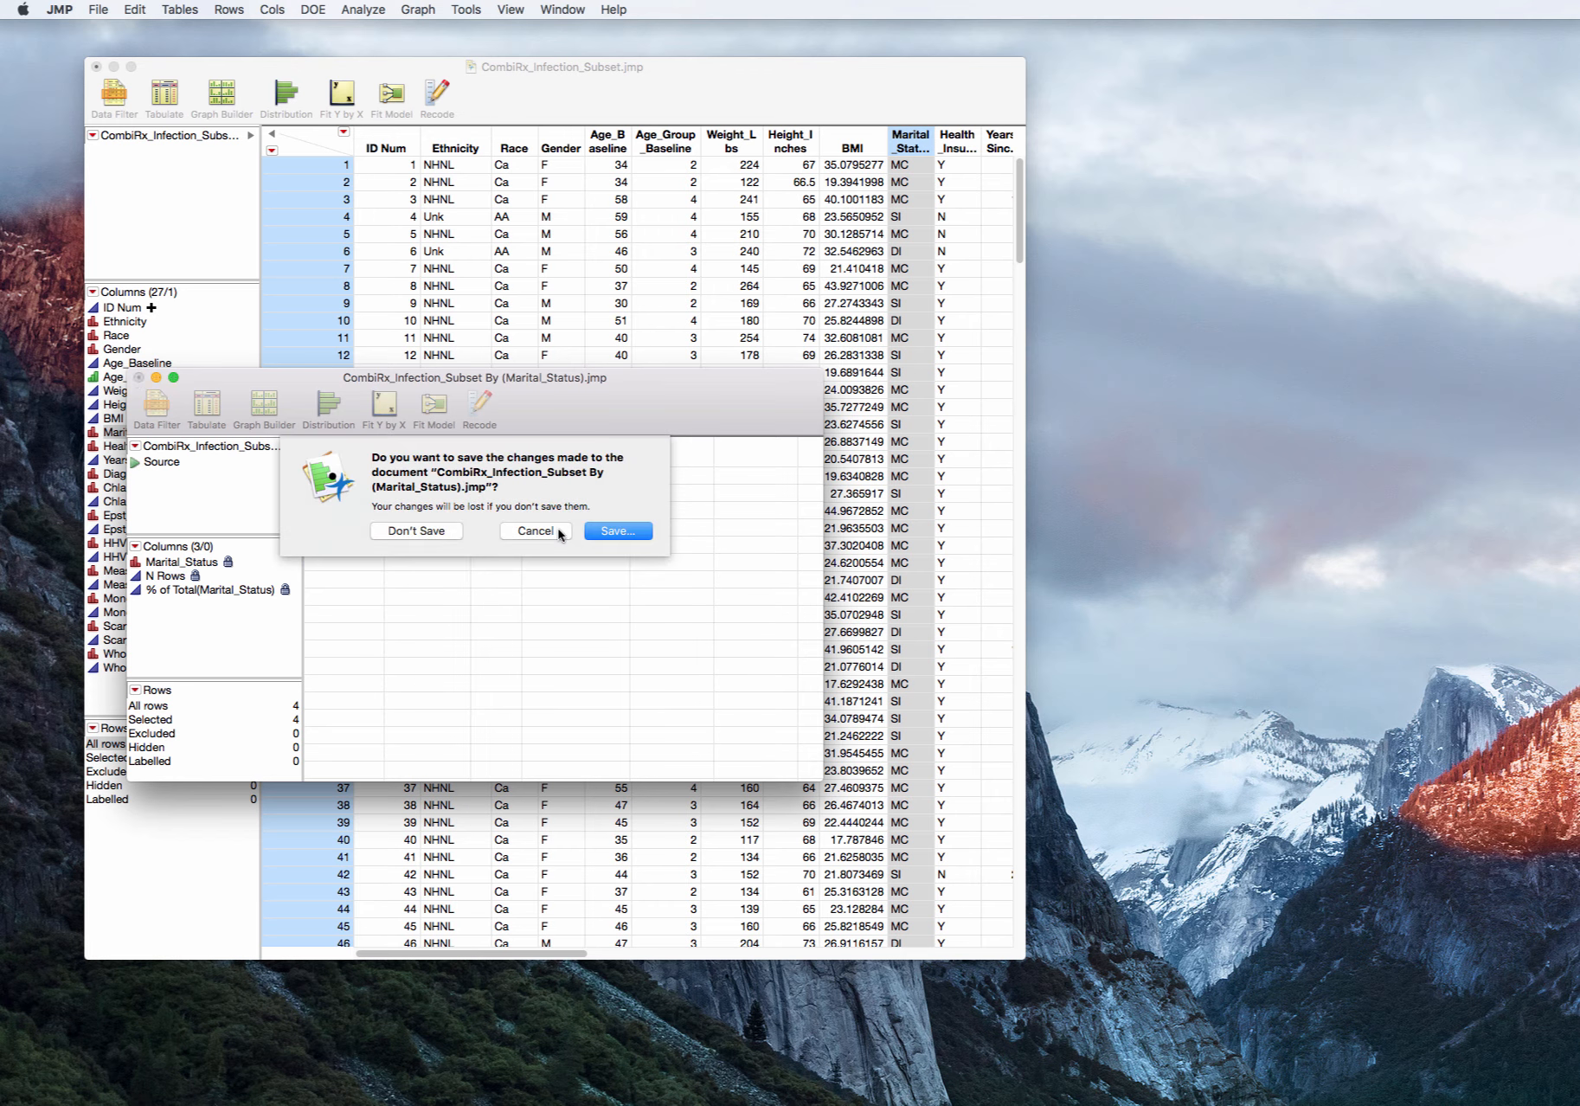
click(420, 532)
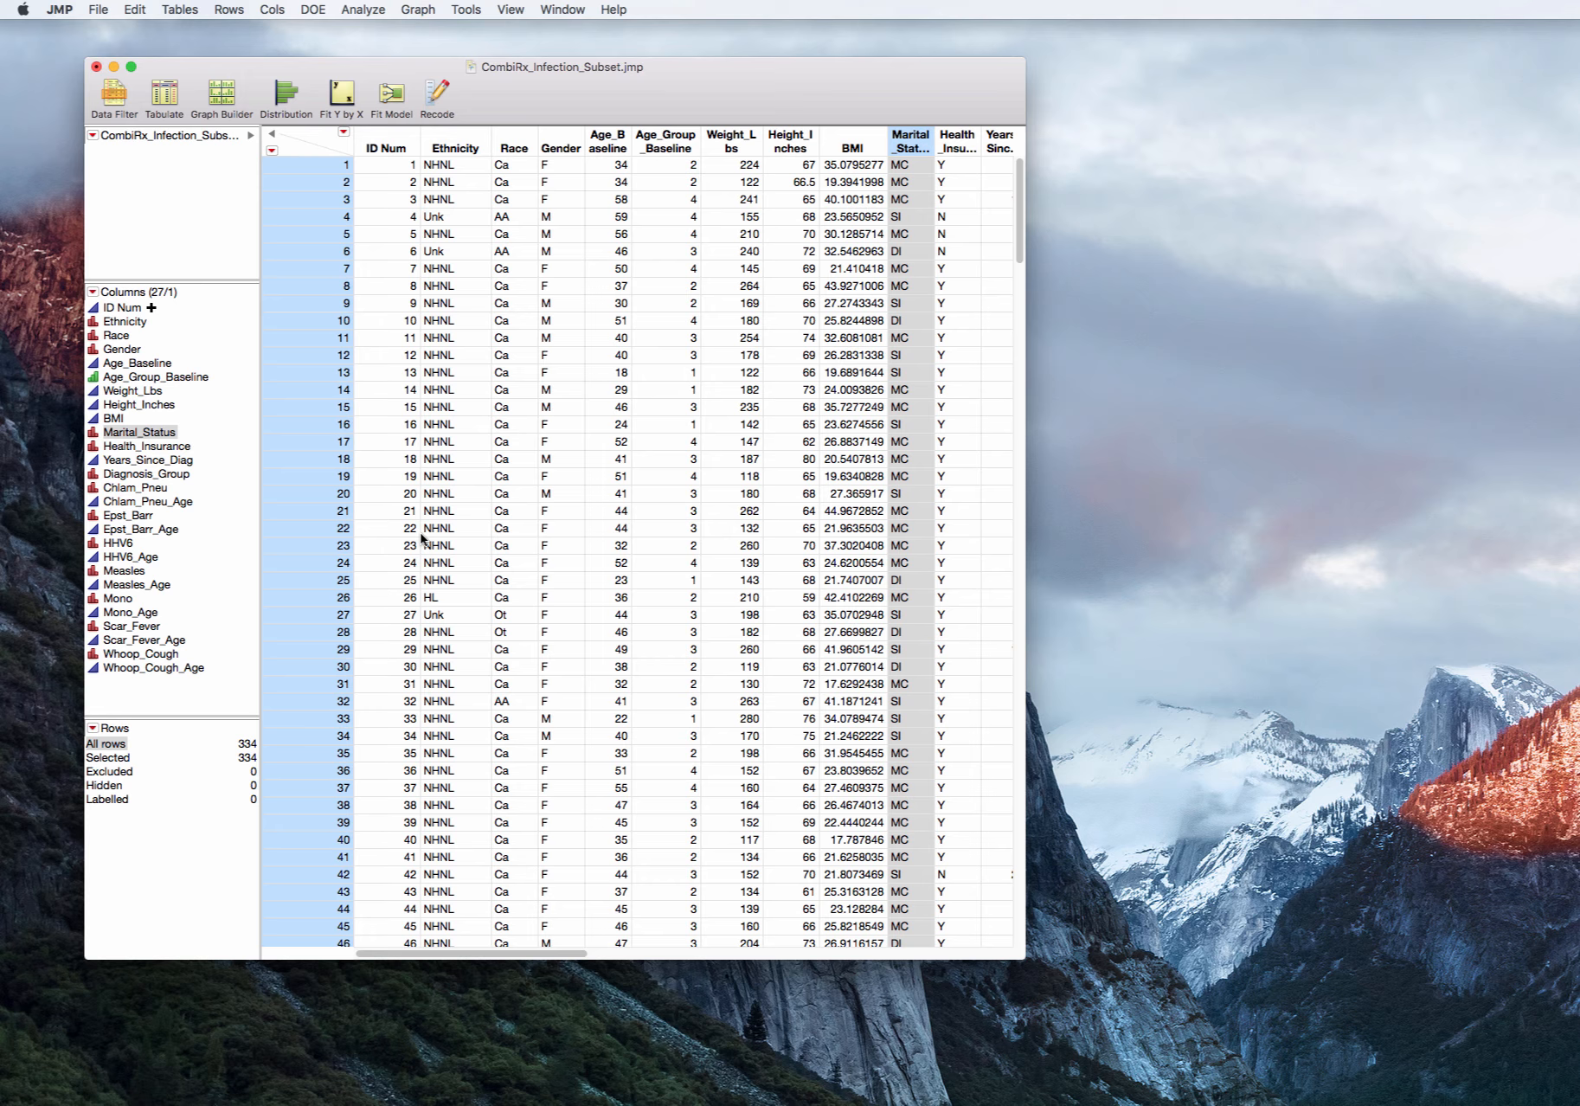
- Create a Summary table grouped by Marital_Status with the % of Total statistic and no column assigned to it
click(184, 10)
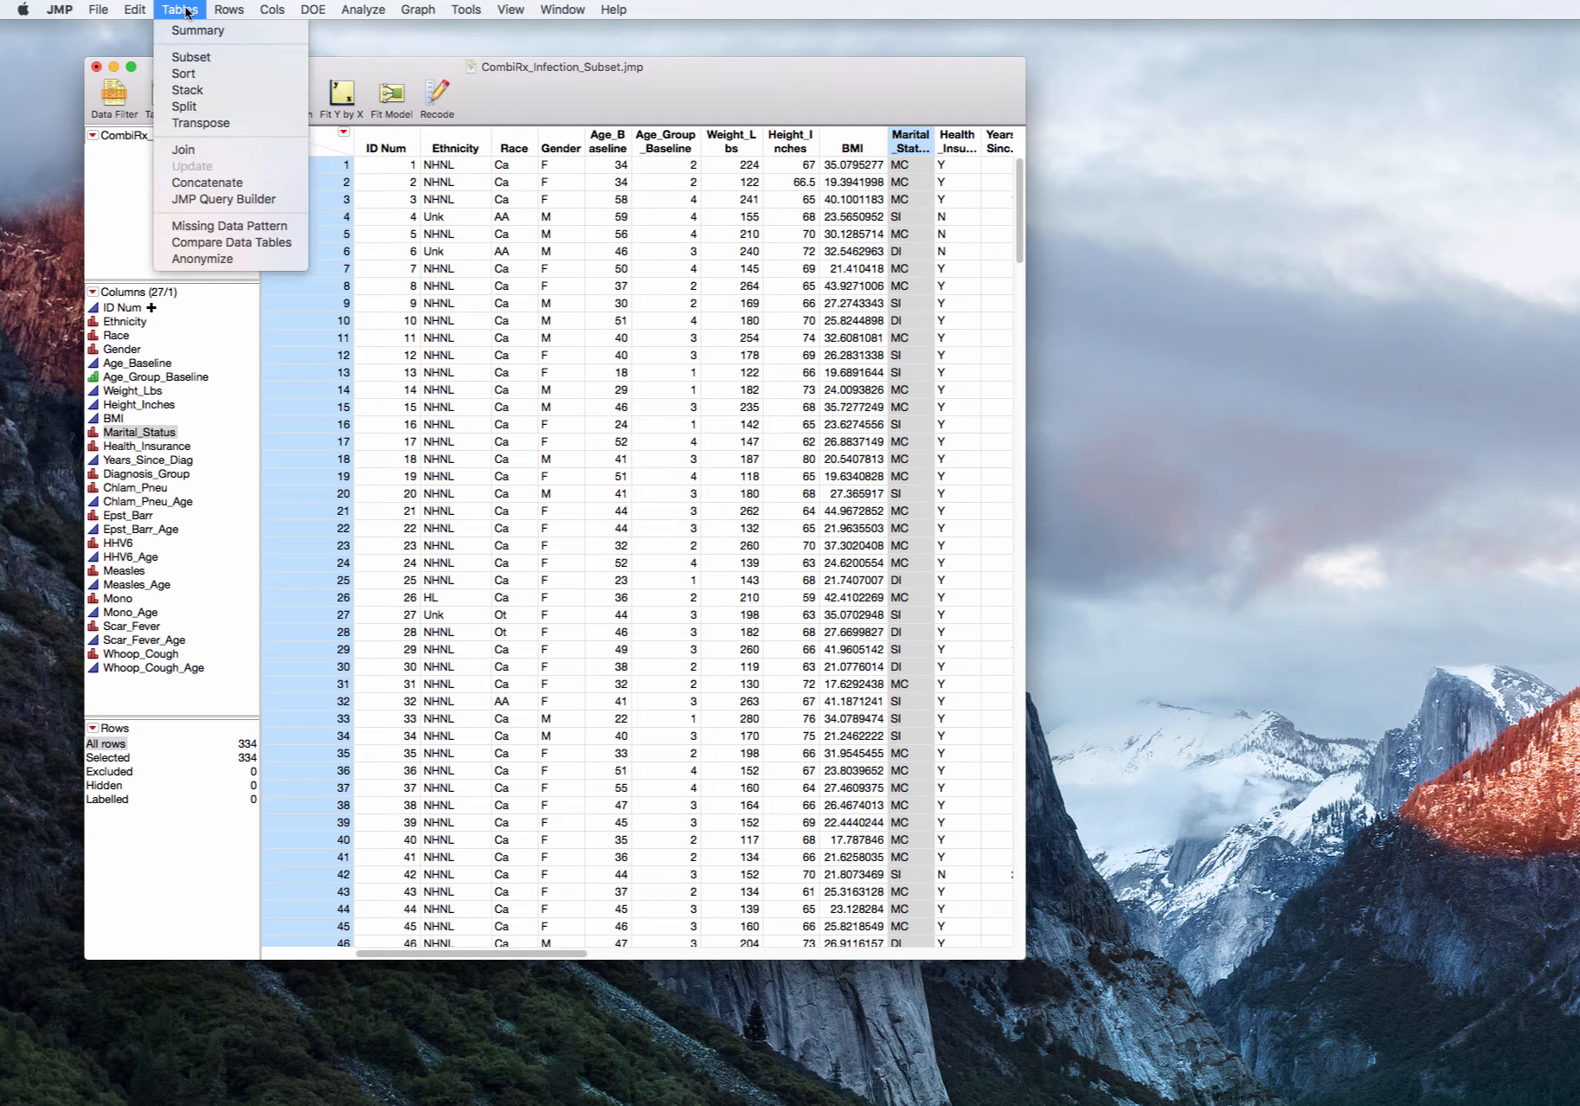
click(193, 30)
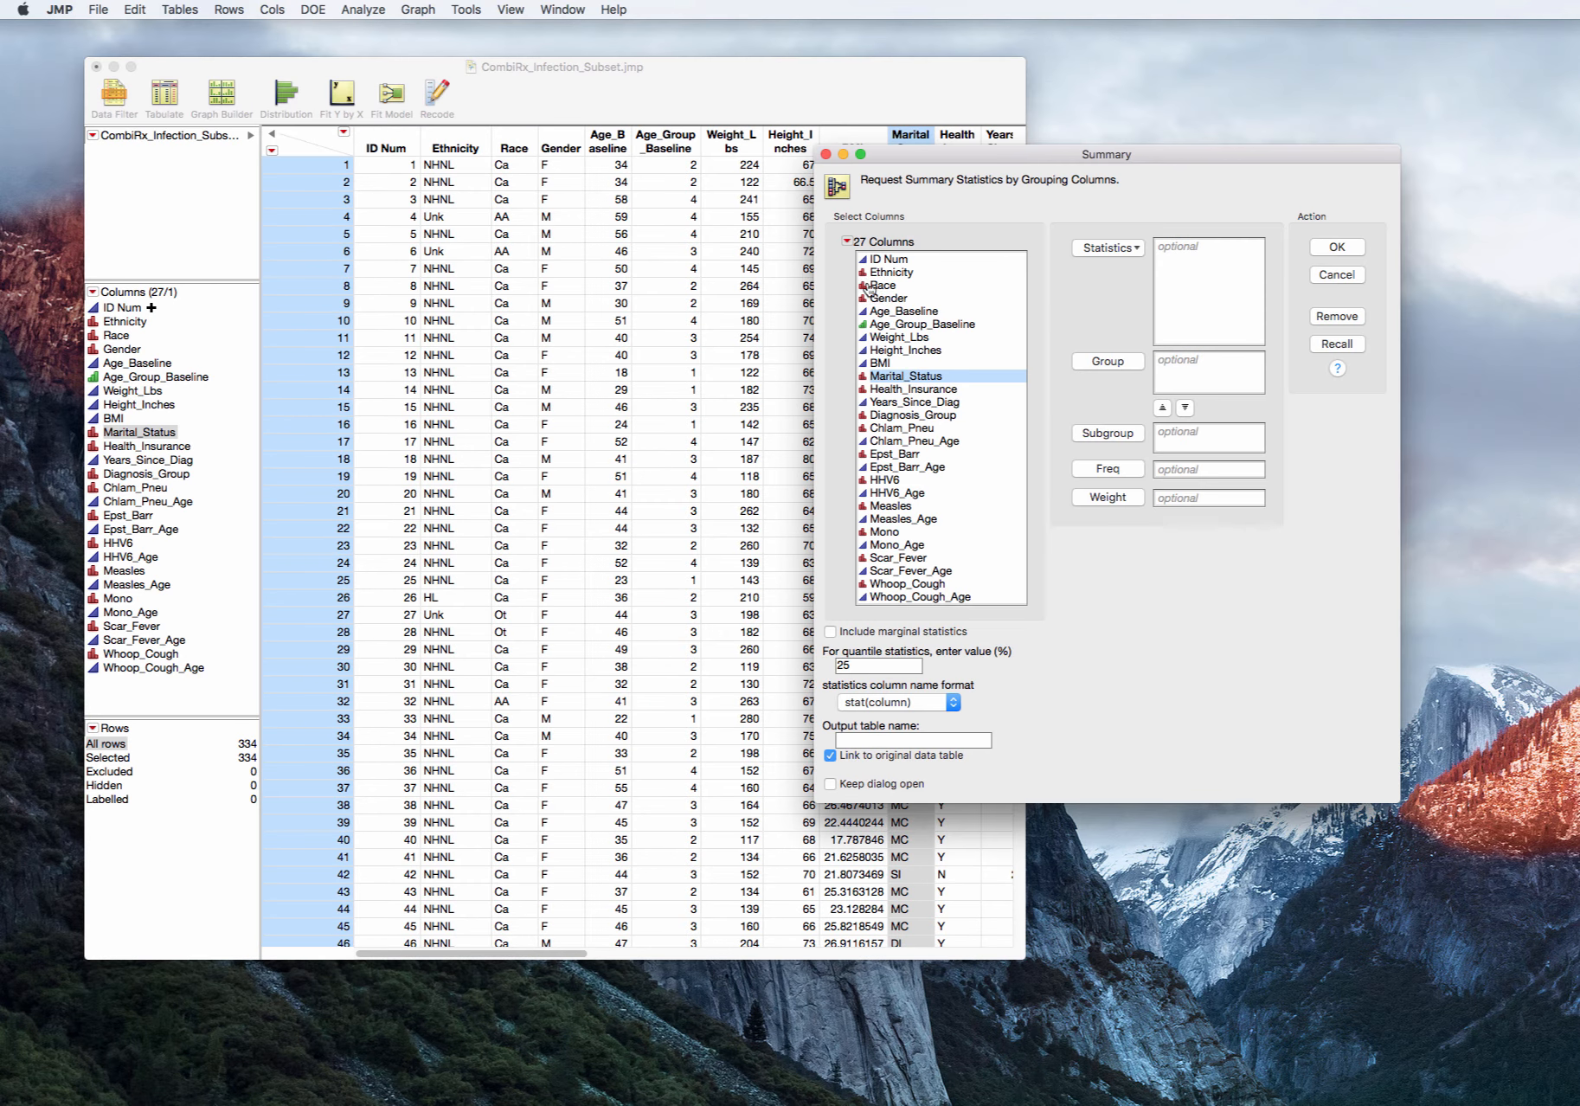
click(1127, 364)
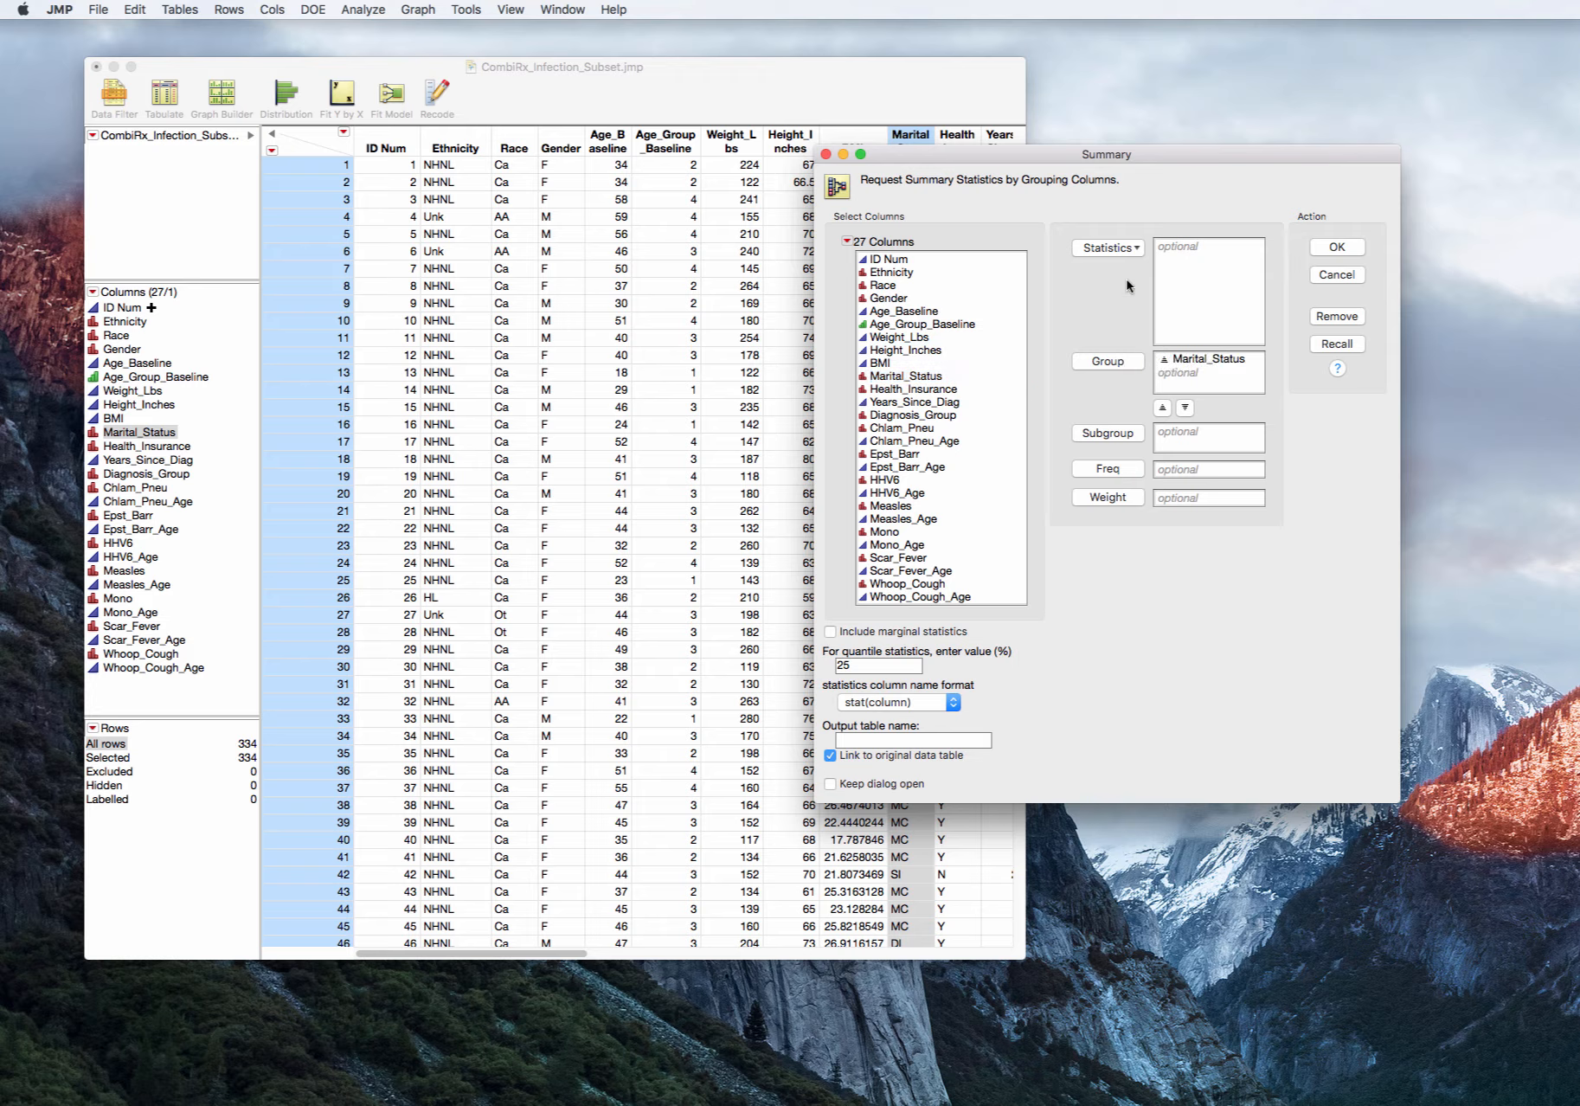
click(1116, 250)
click(1142, 366)
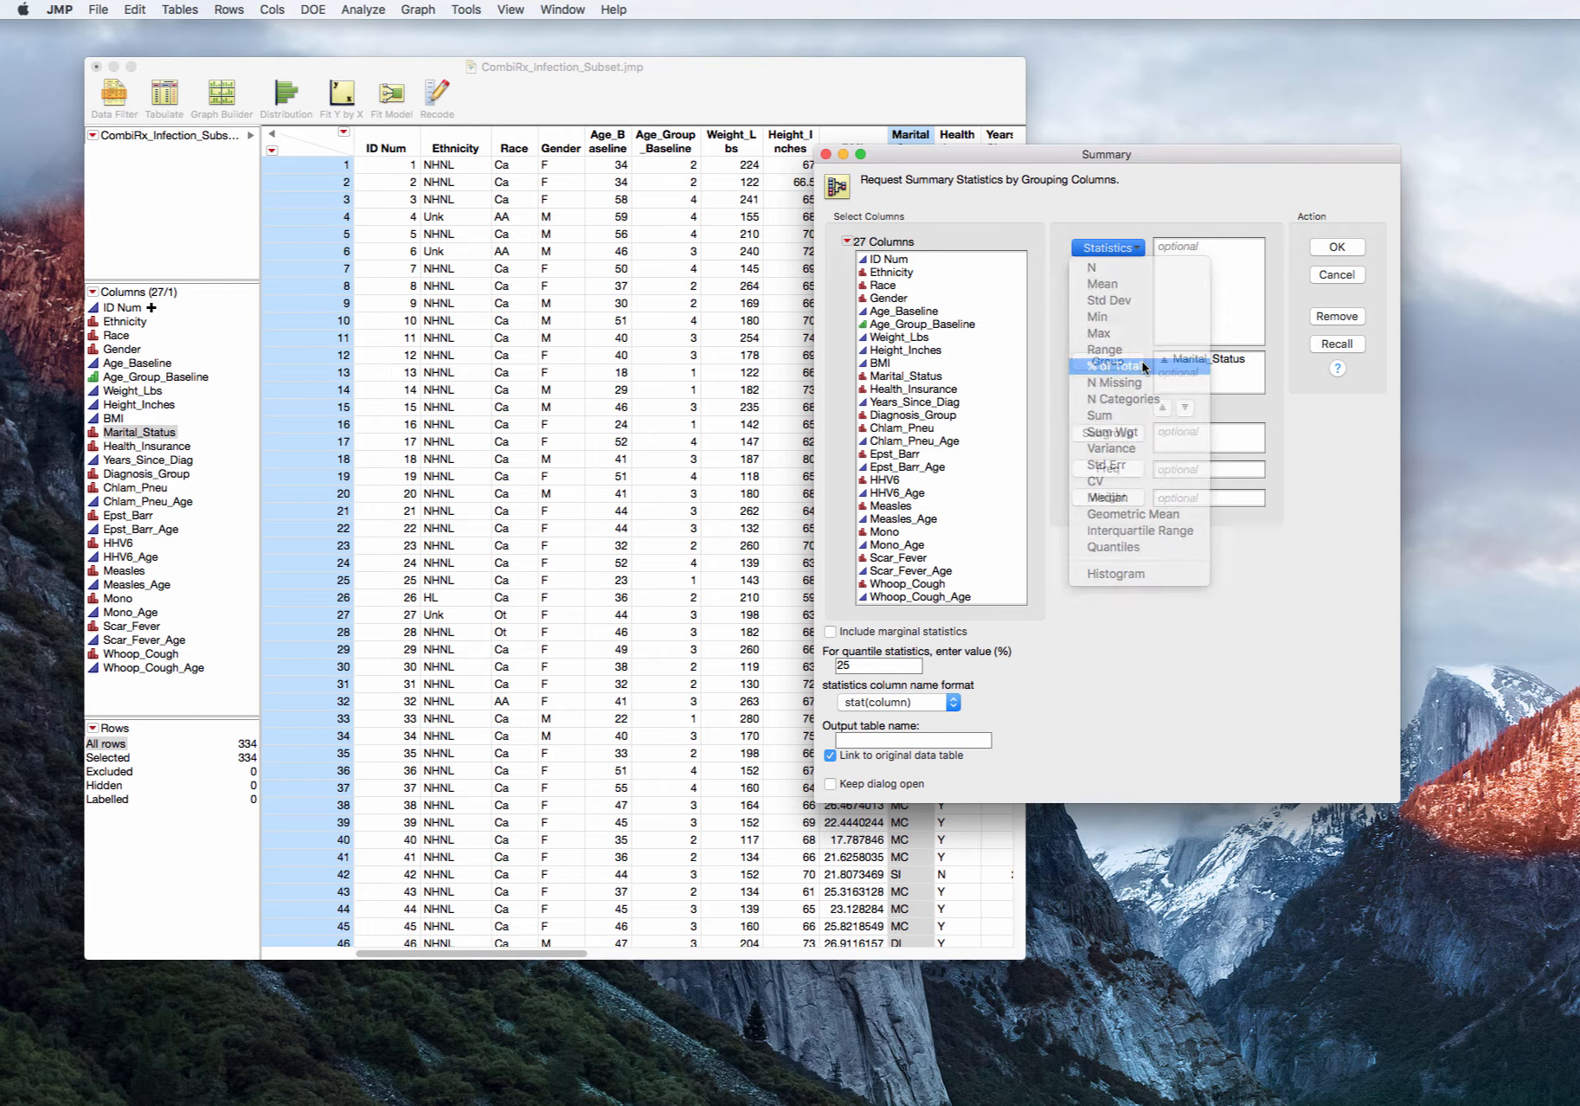
click(1348, 248)
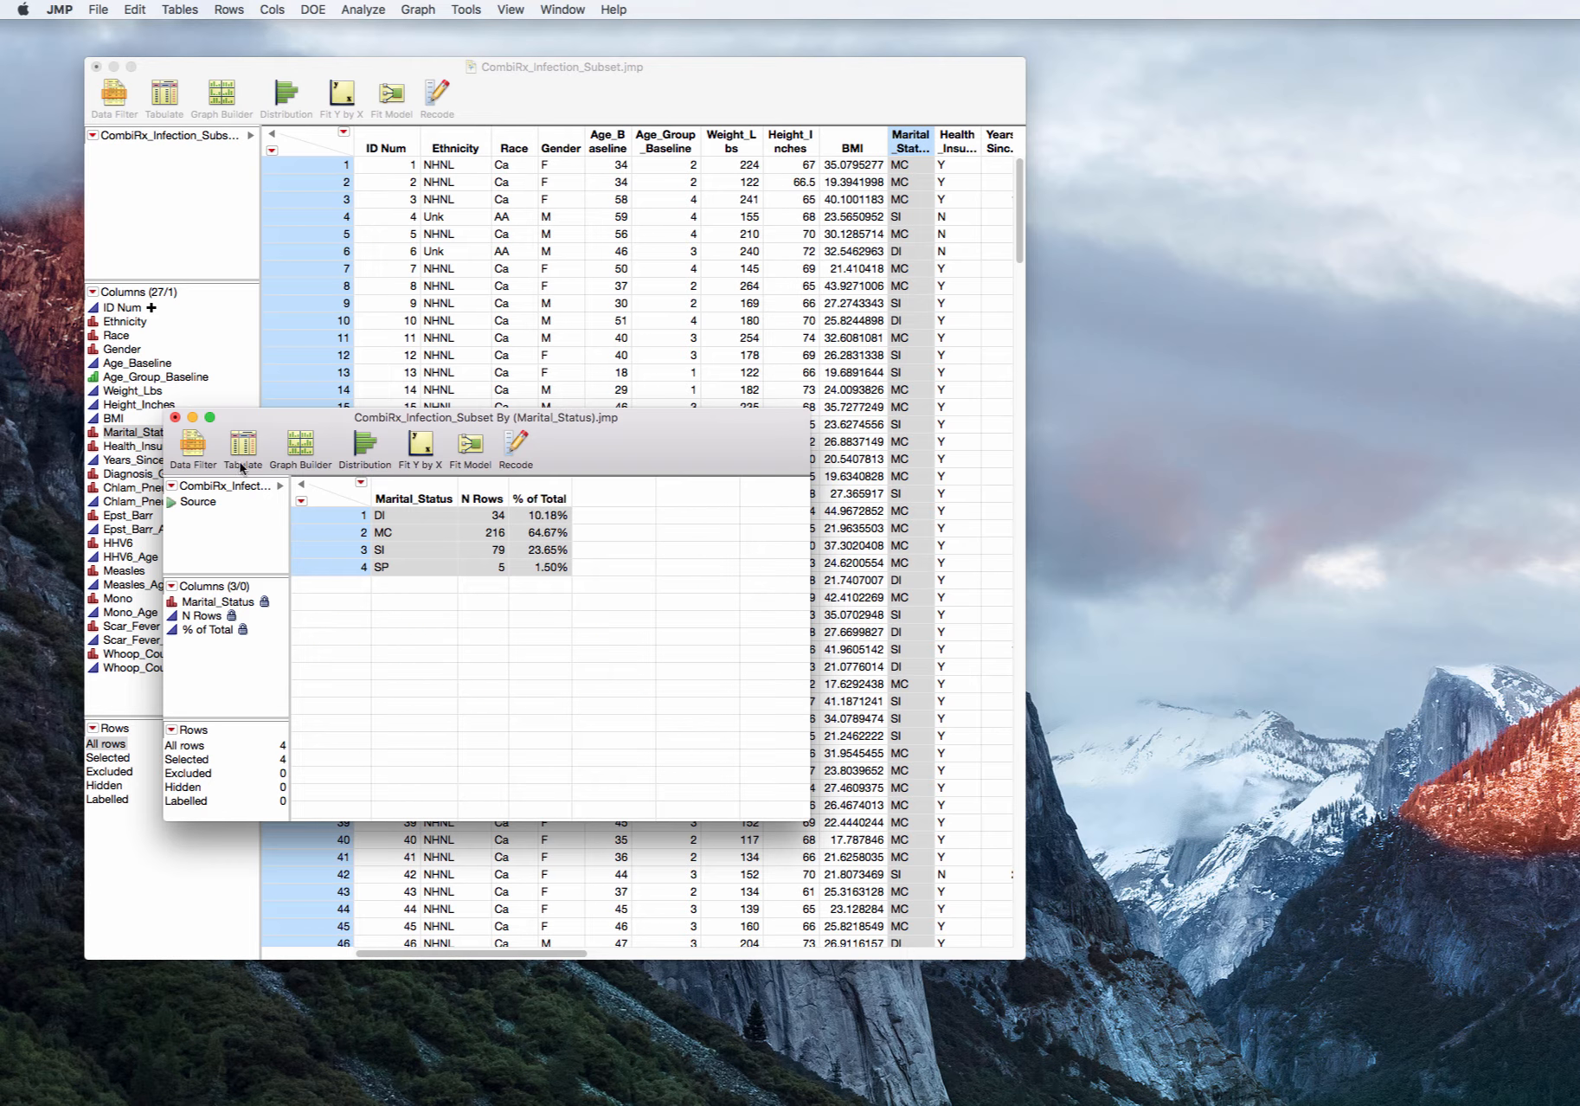
- Close the Marital_Status summary table without saving and clear the row and column selections in CombiRx_Infection_Subset
click(174, 419)
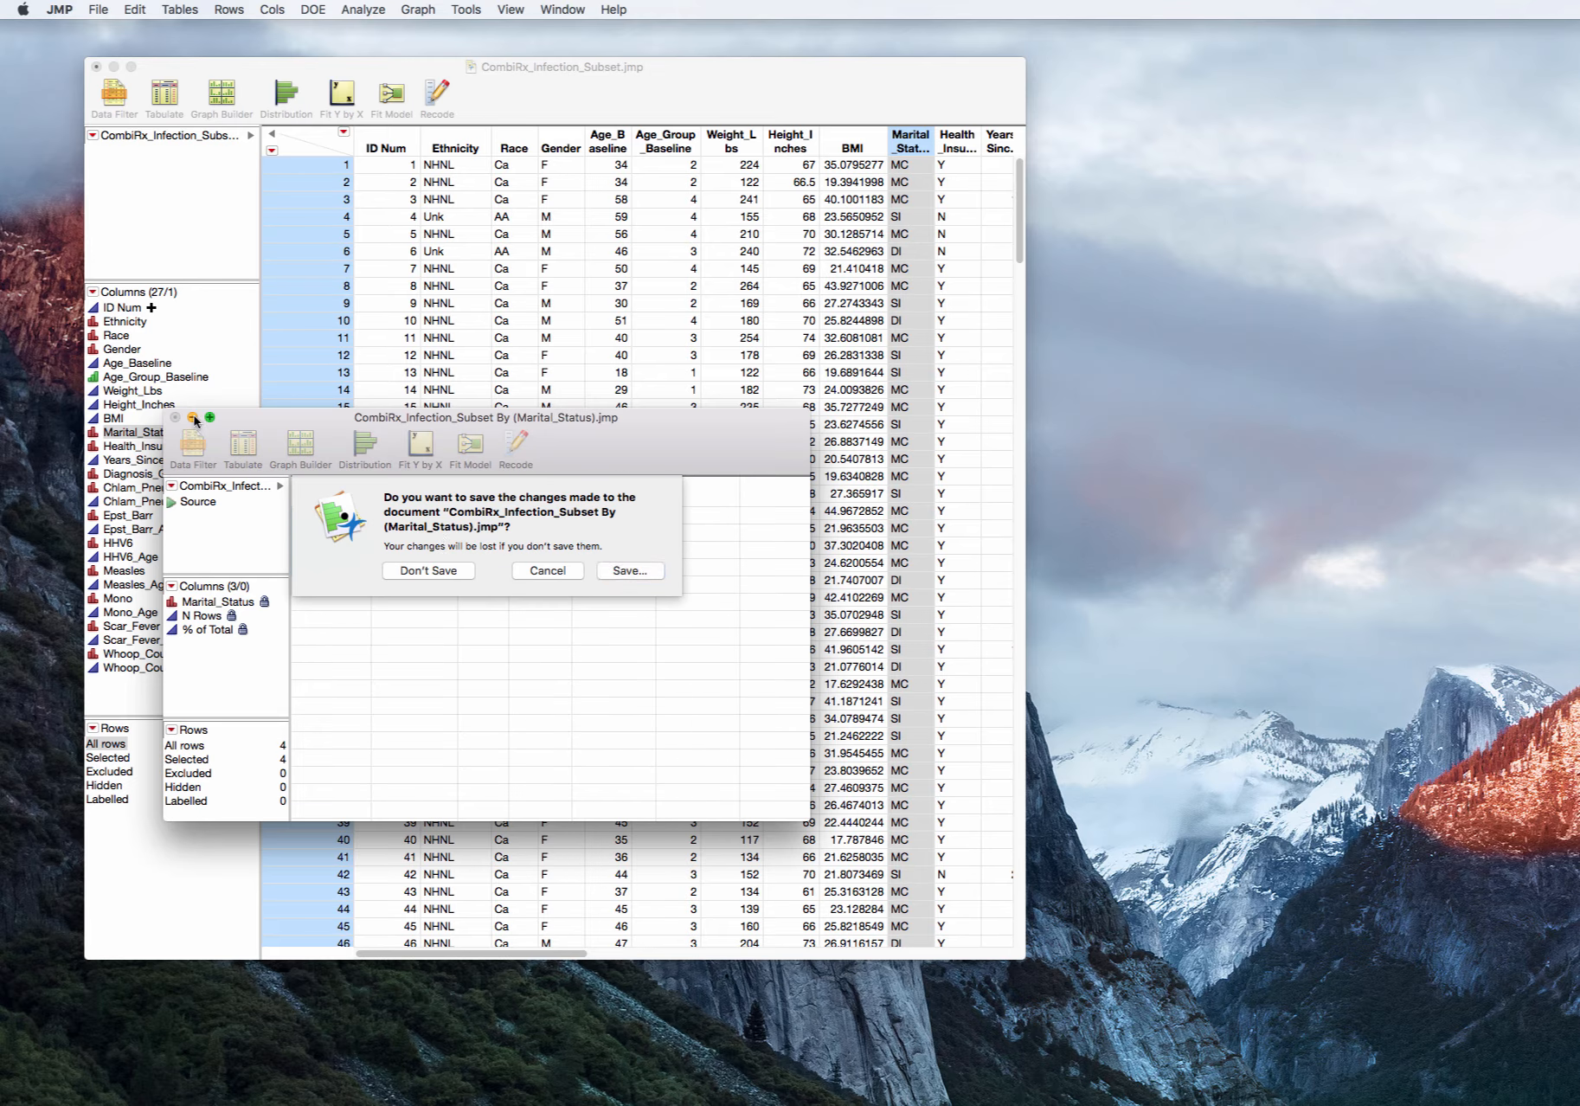
click(433, 575)
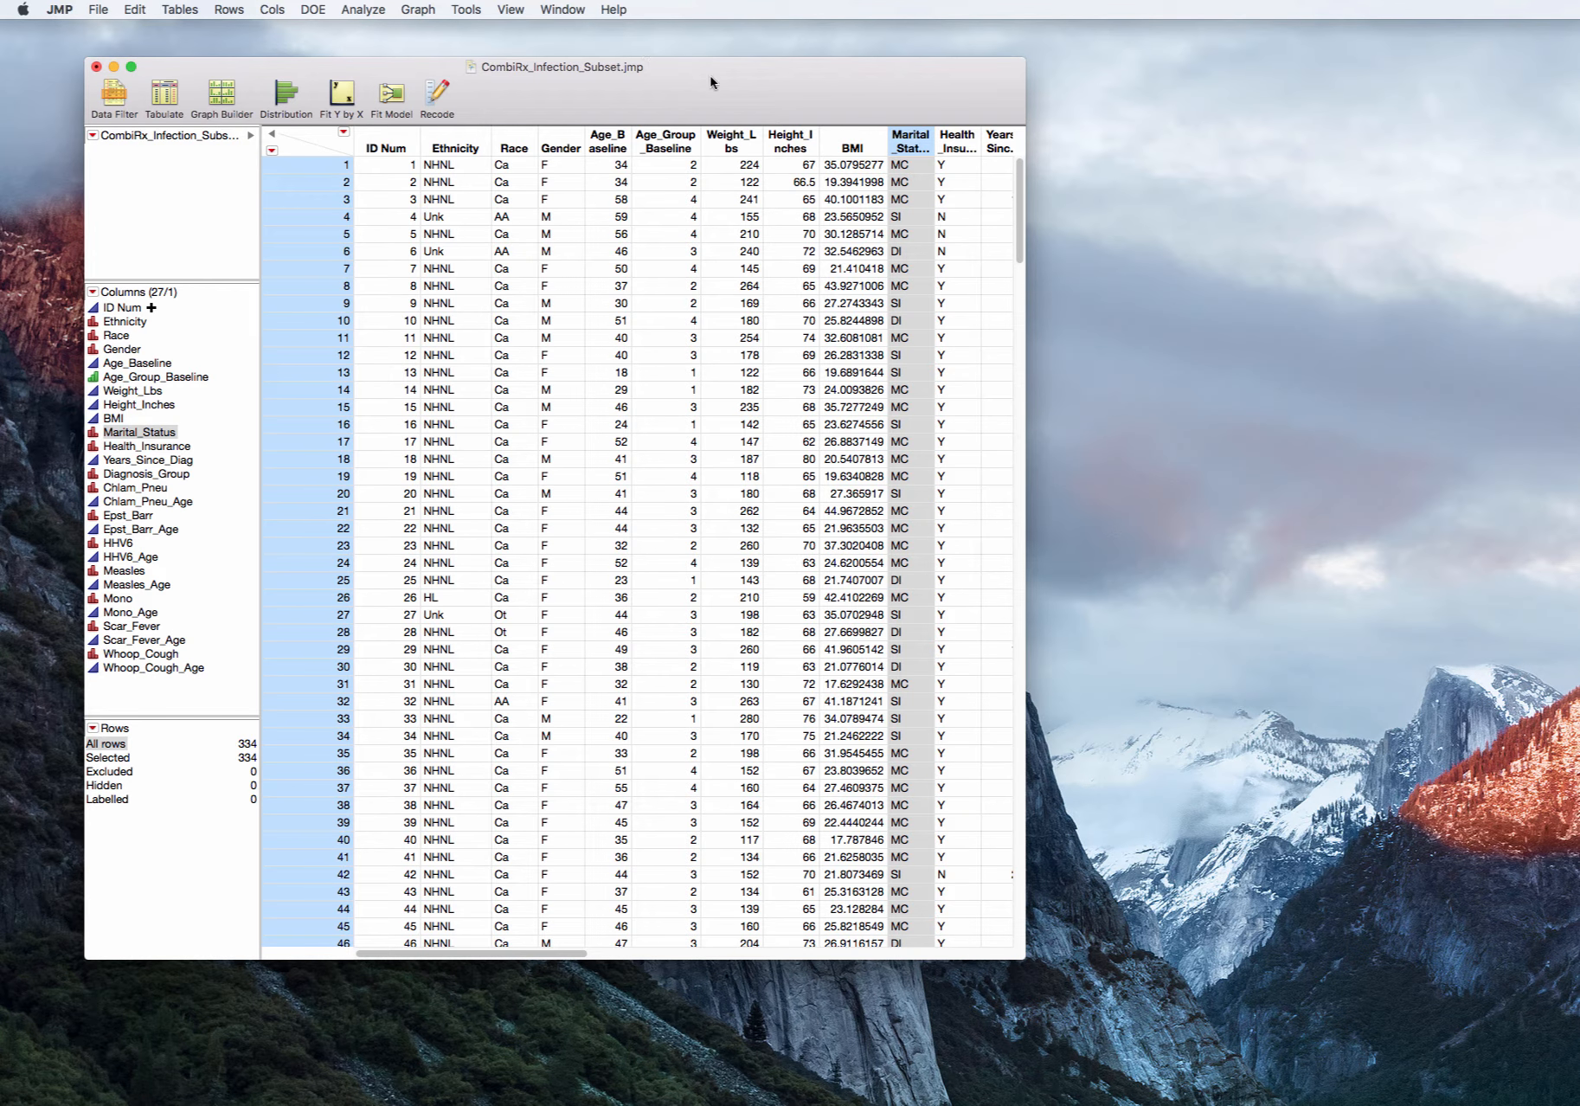
click(898, 136)
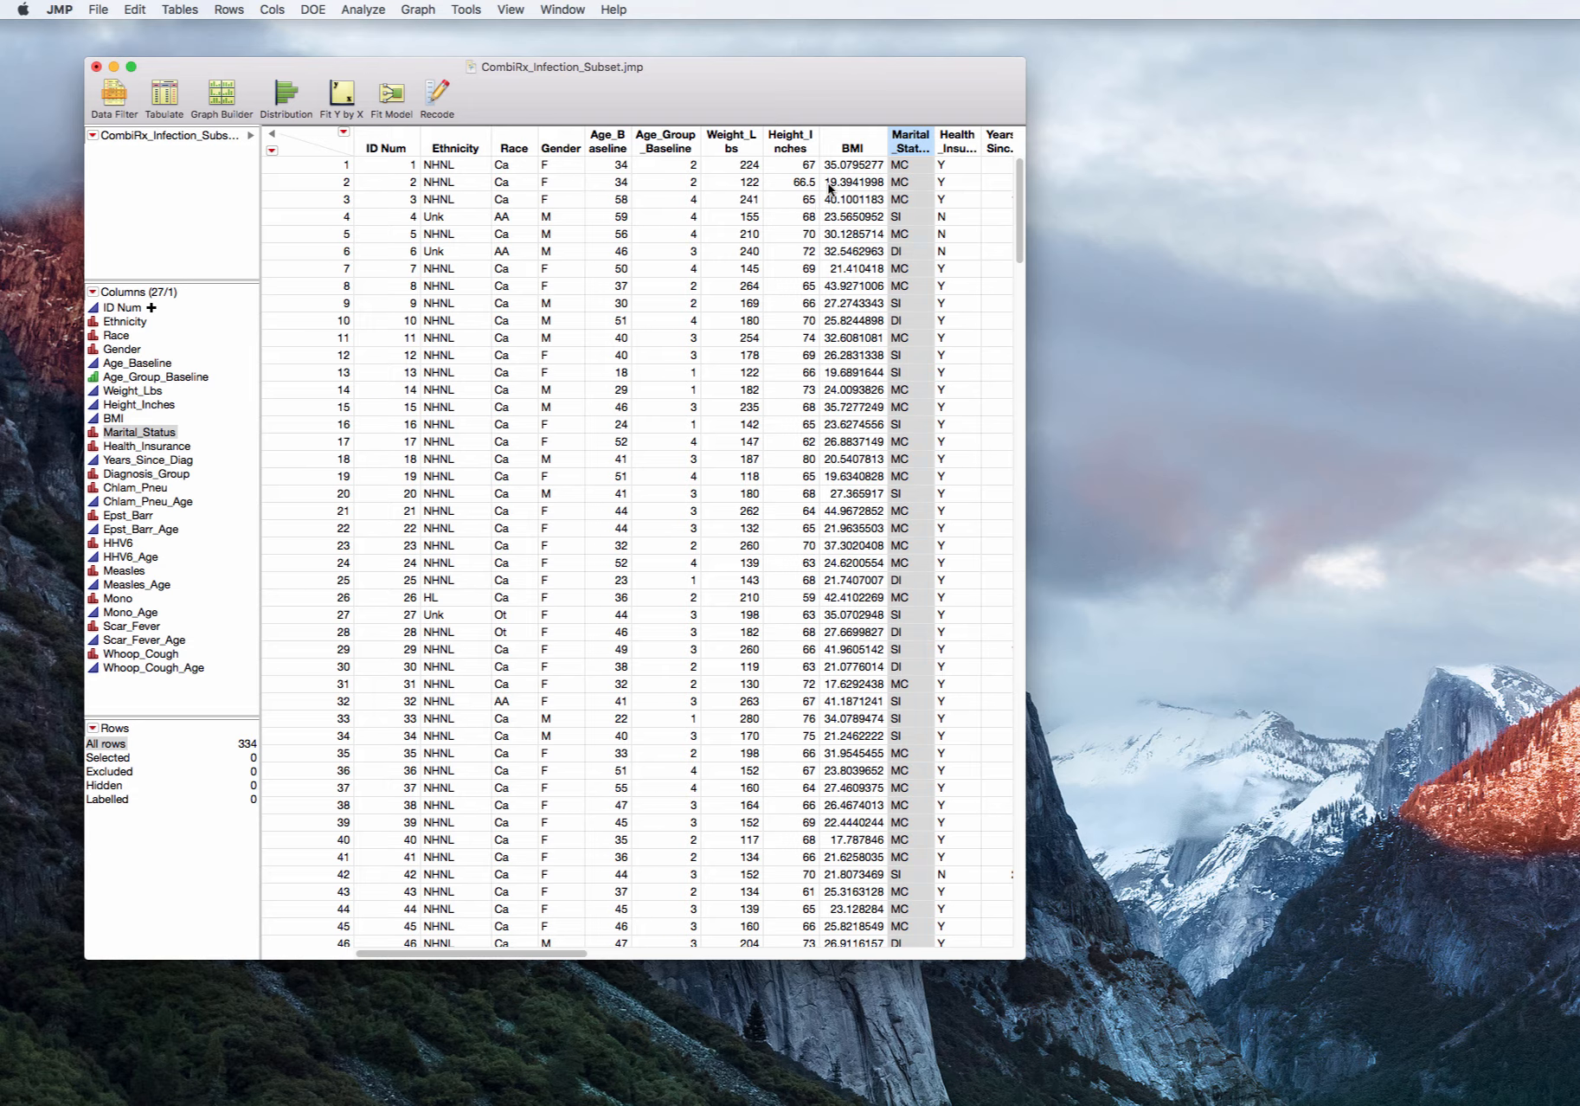
key(Escape)
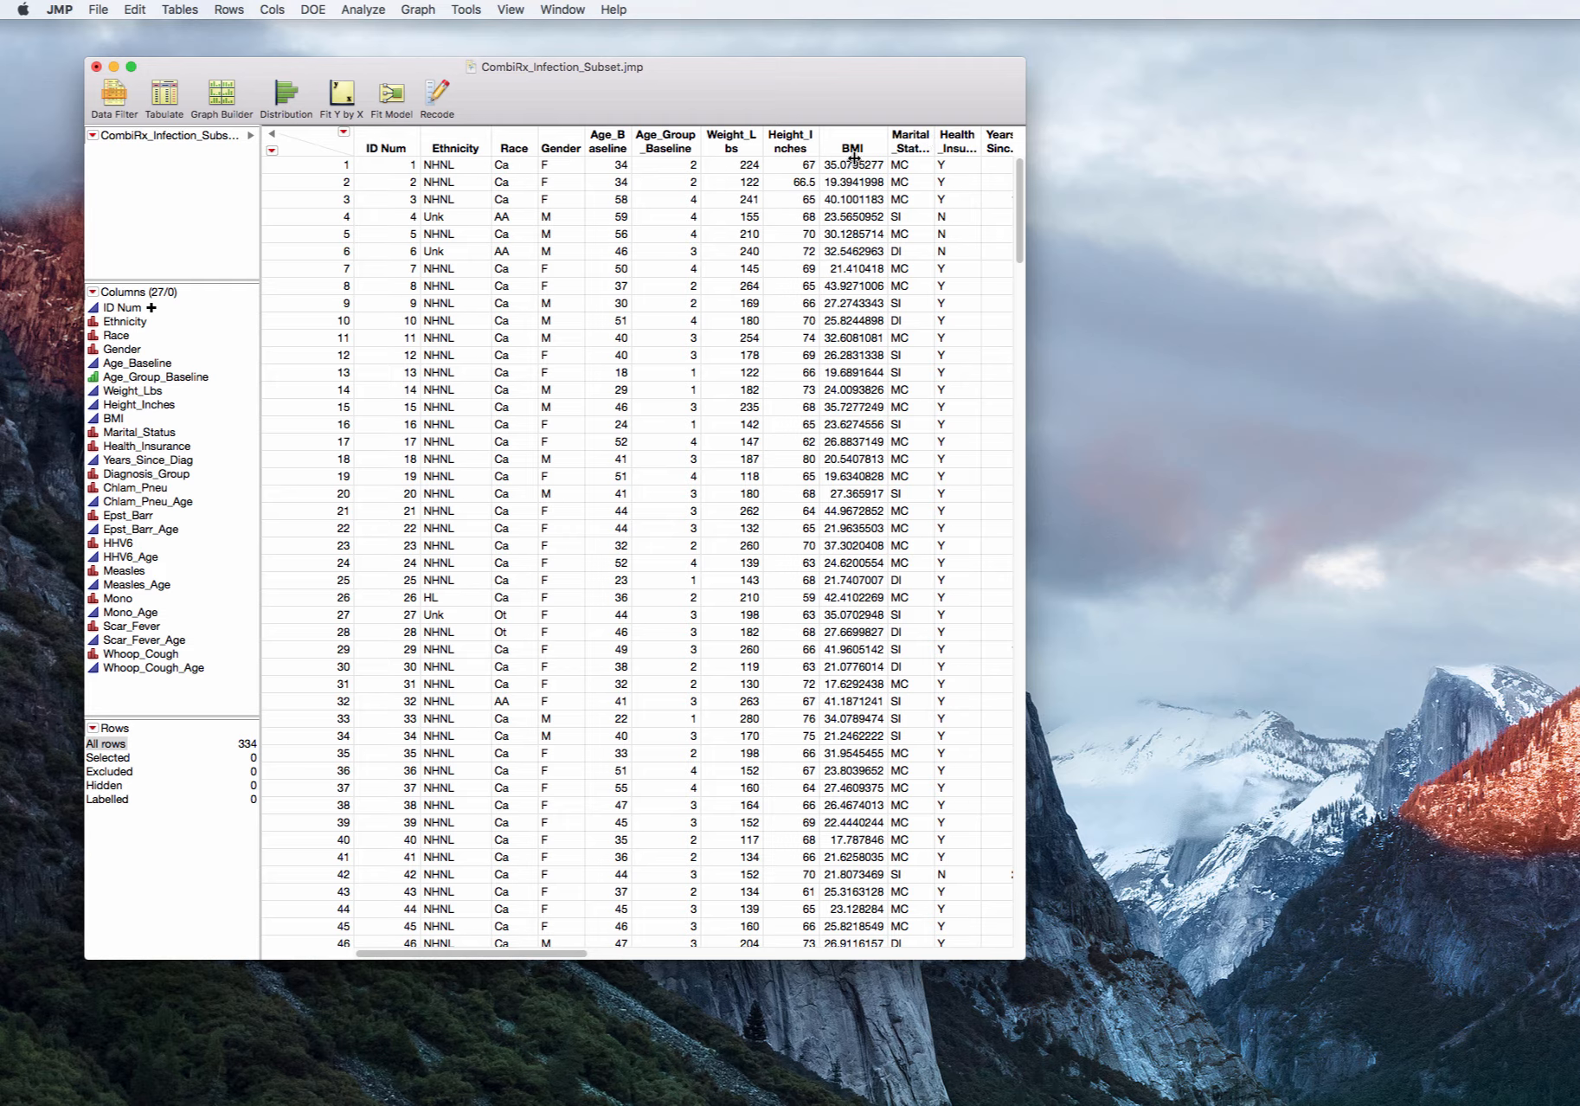
click(786, 203)
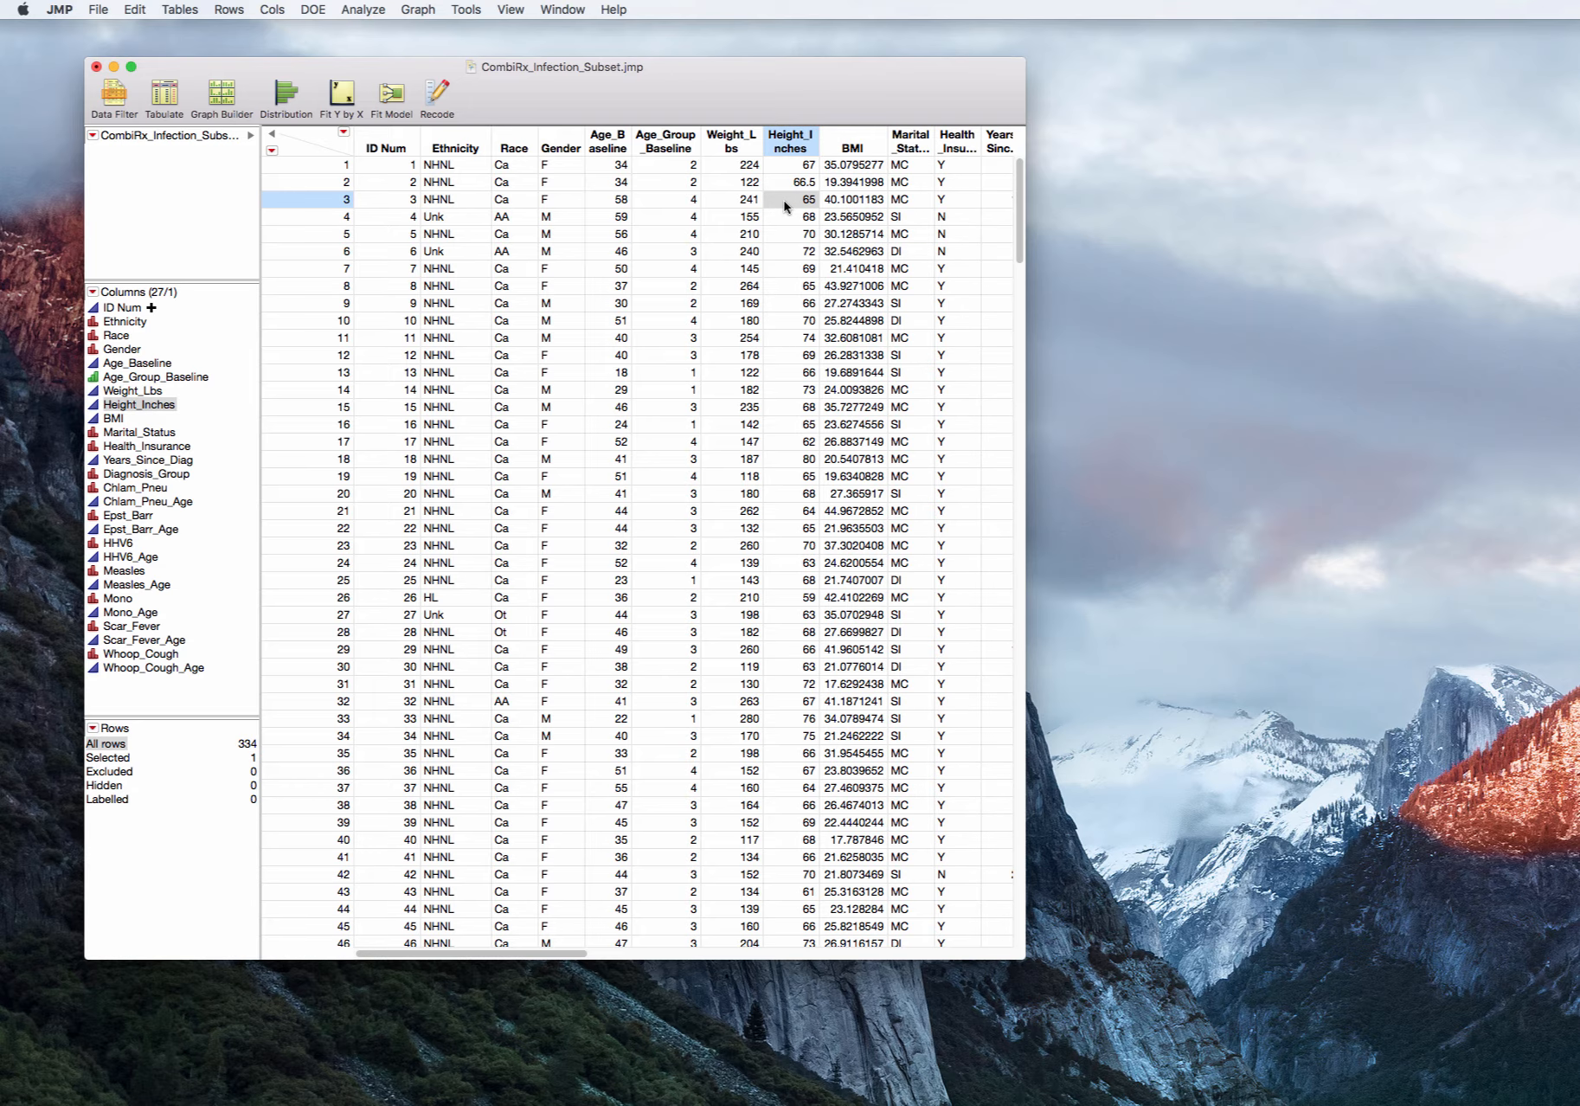
key(Escape)
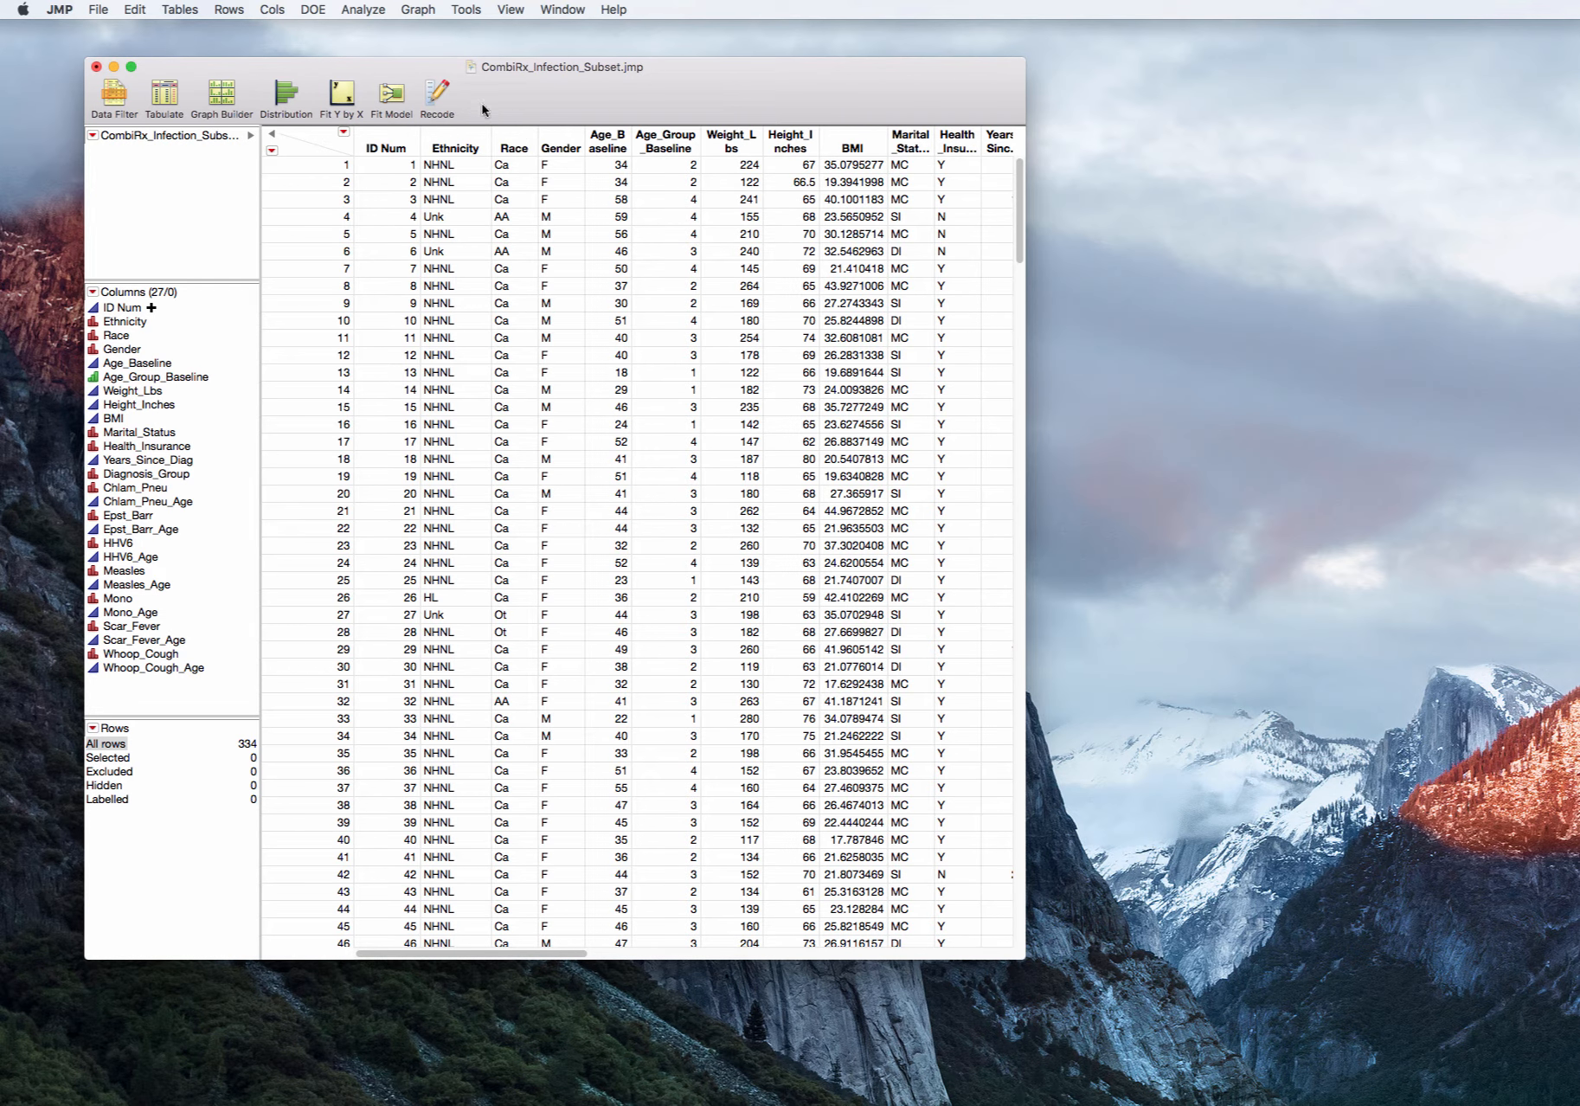
- Create a Distribution of Age_Baseline and move the report beside the data table
click(366, 10)
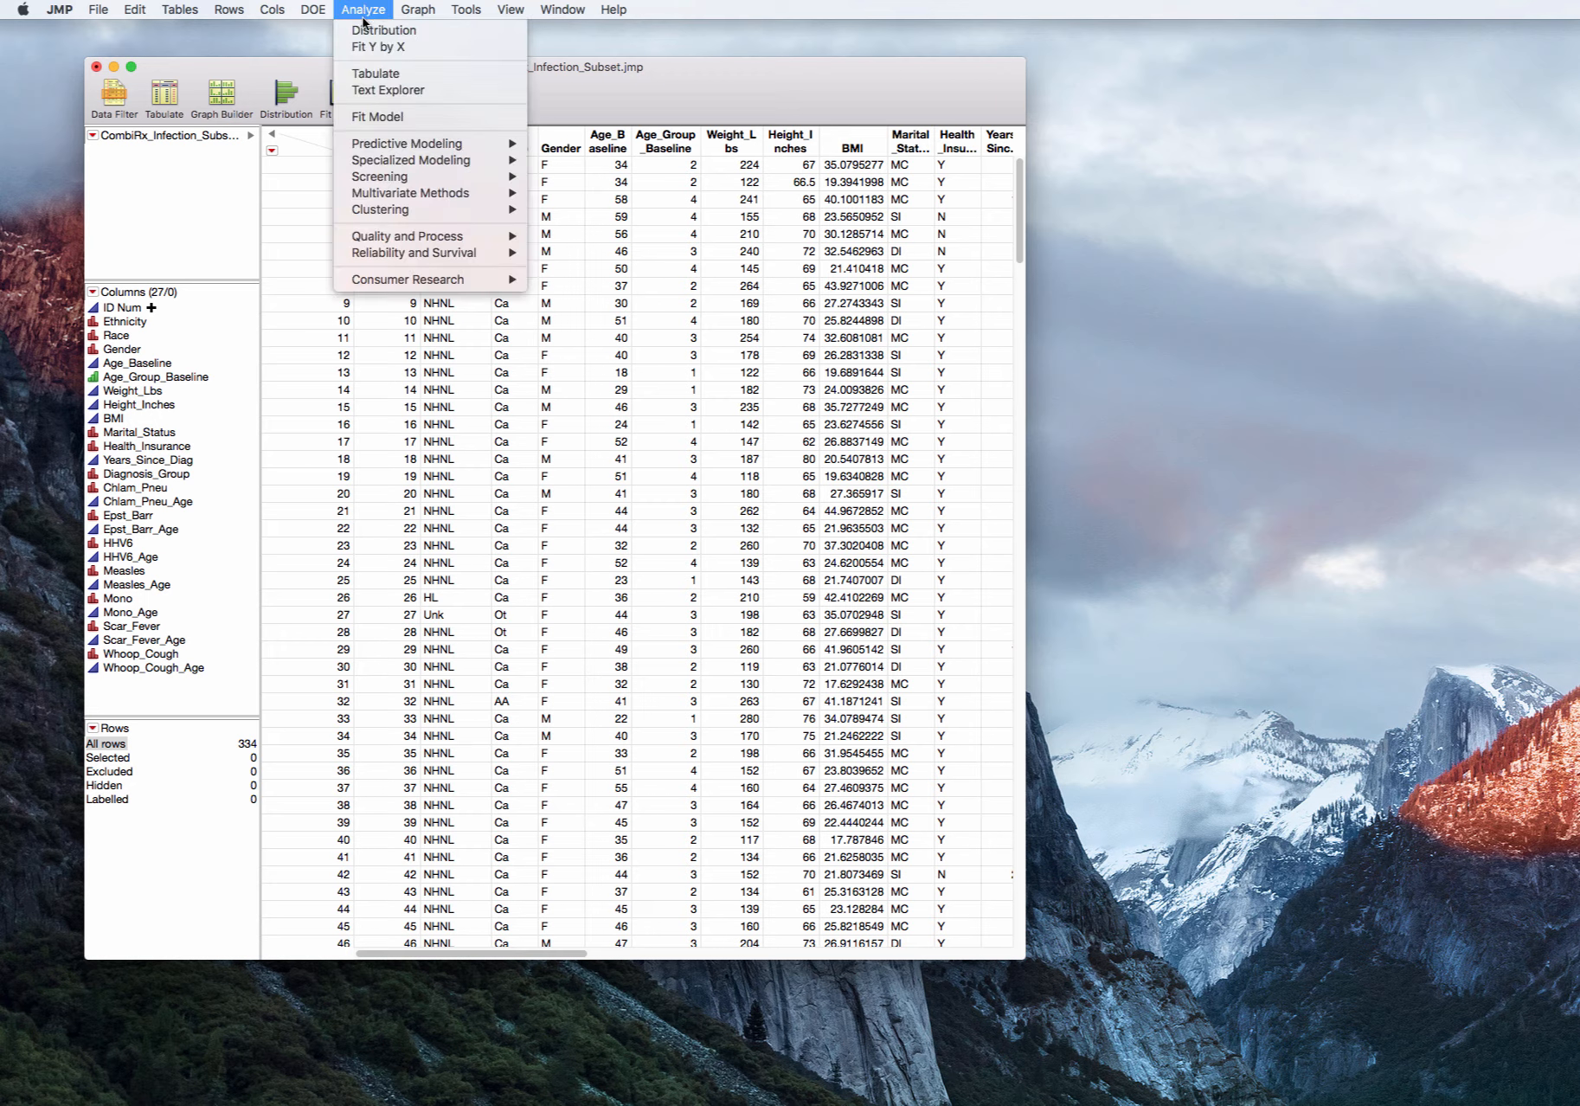
click(370, 32)
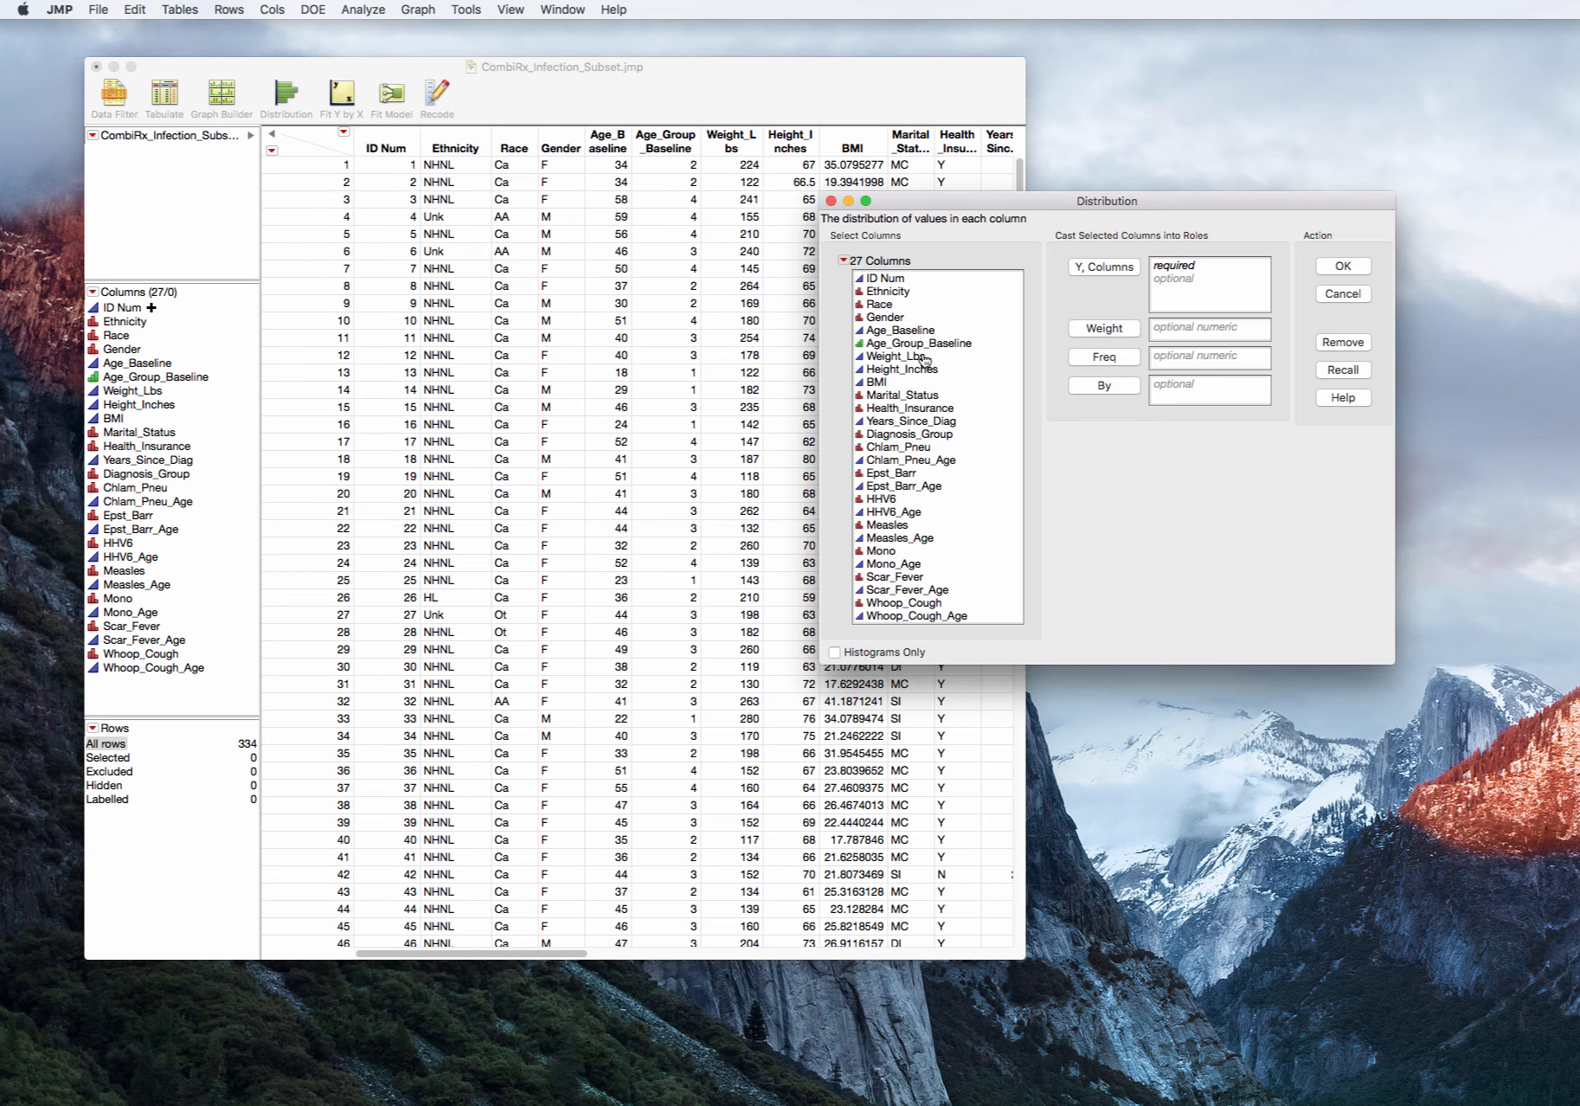
click(908, 330)
click(1092, 268)
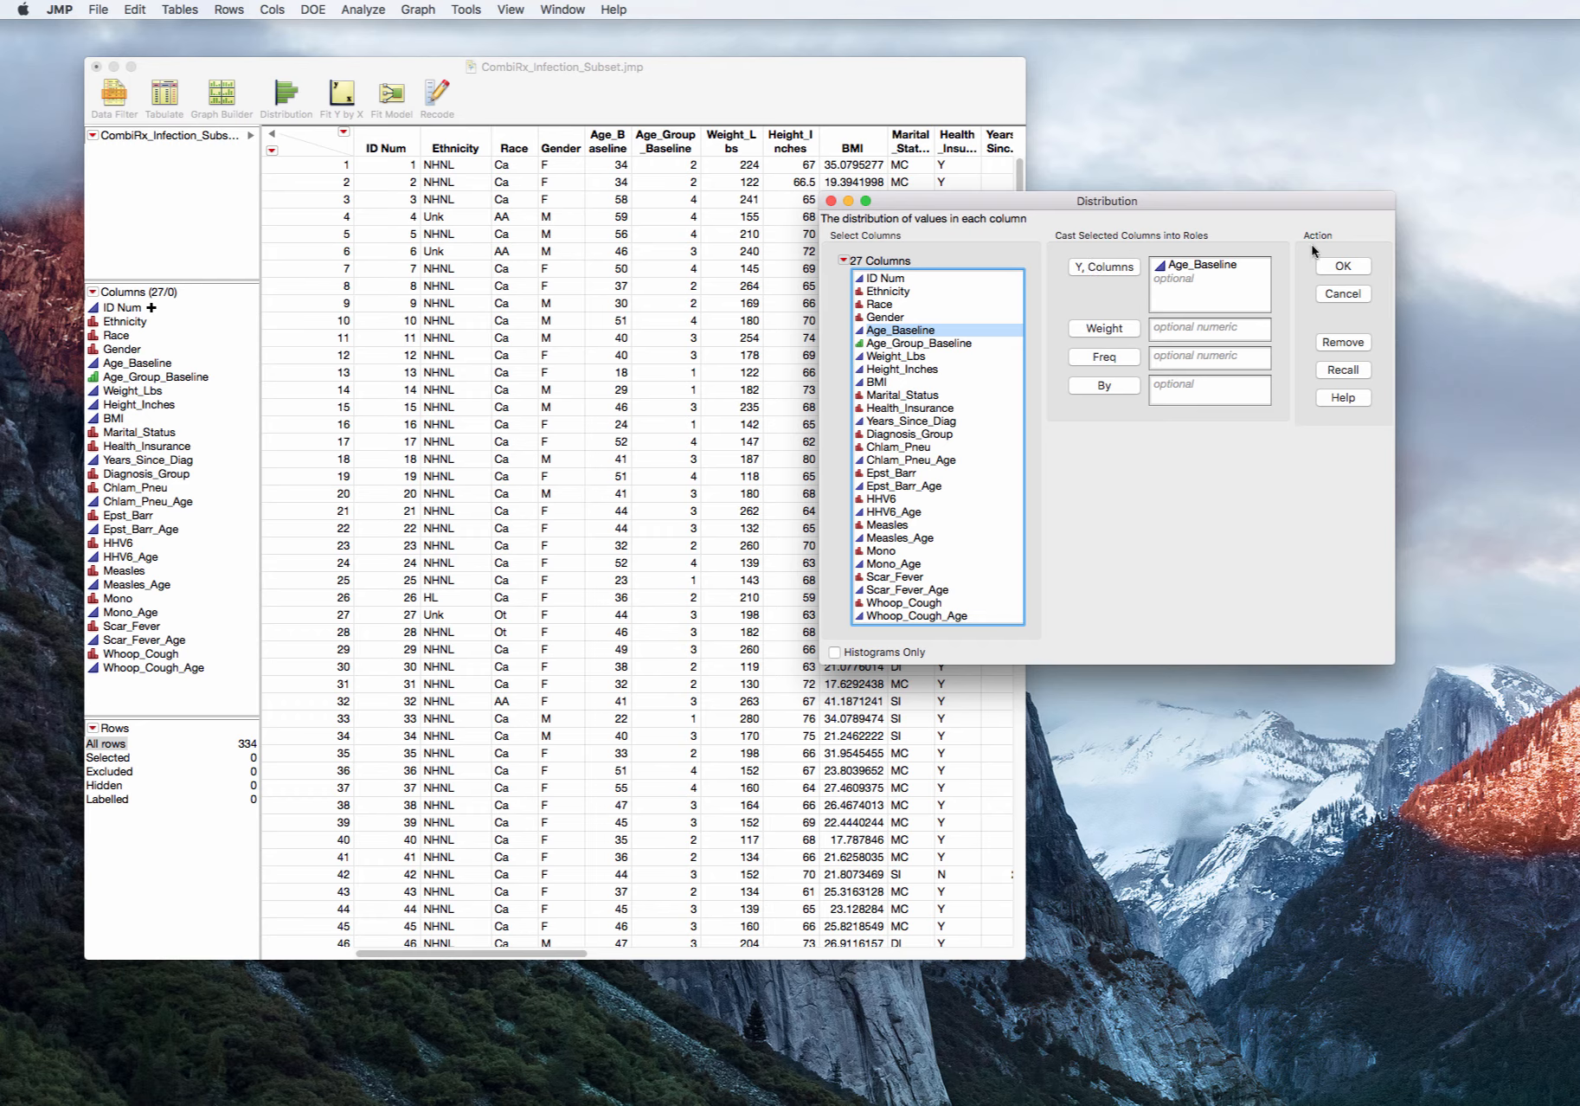
click(1336, 268)
drag(370, 458, 1311, 96)
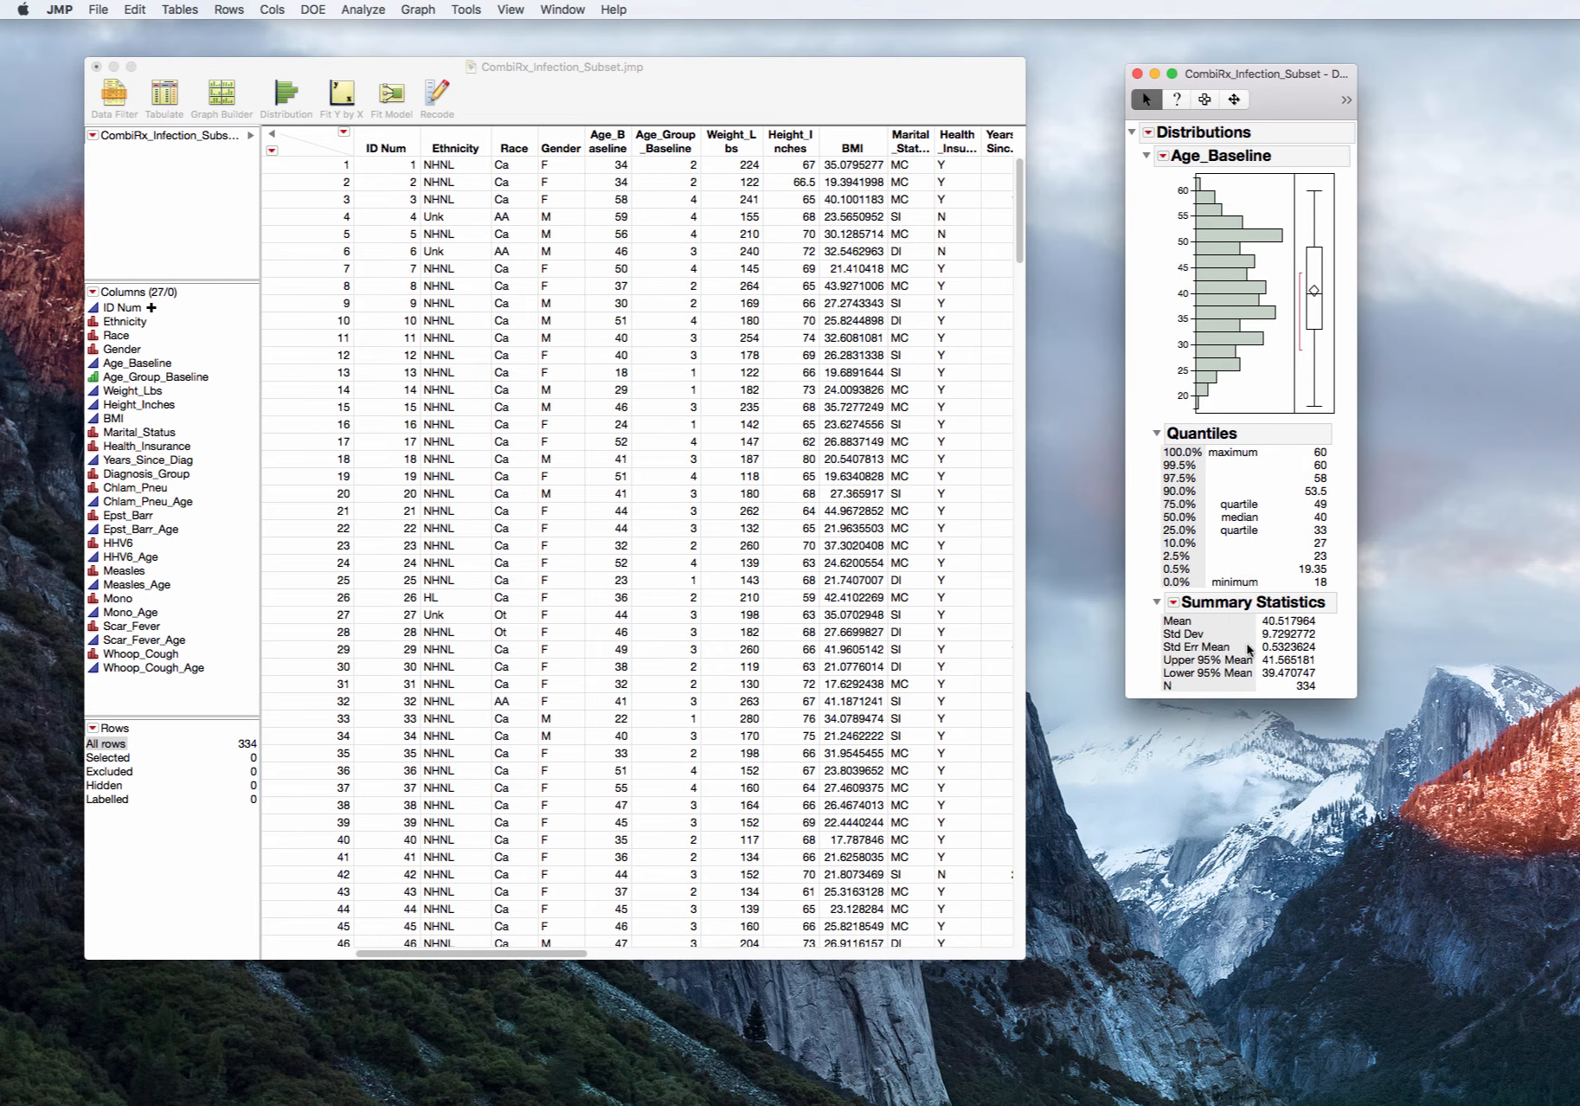
- Set up a Summary of CombiRx_Infection_Subset with the Mean and Std Dev of Age_Baseline, keeping the distribution report uncovered
click(176, 11)
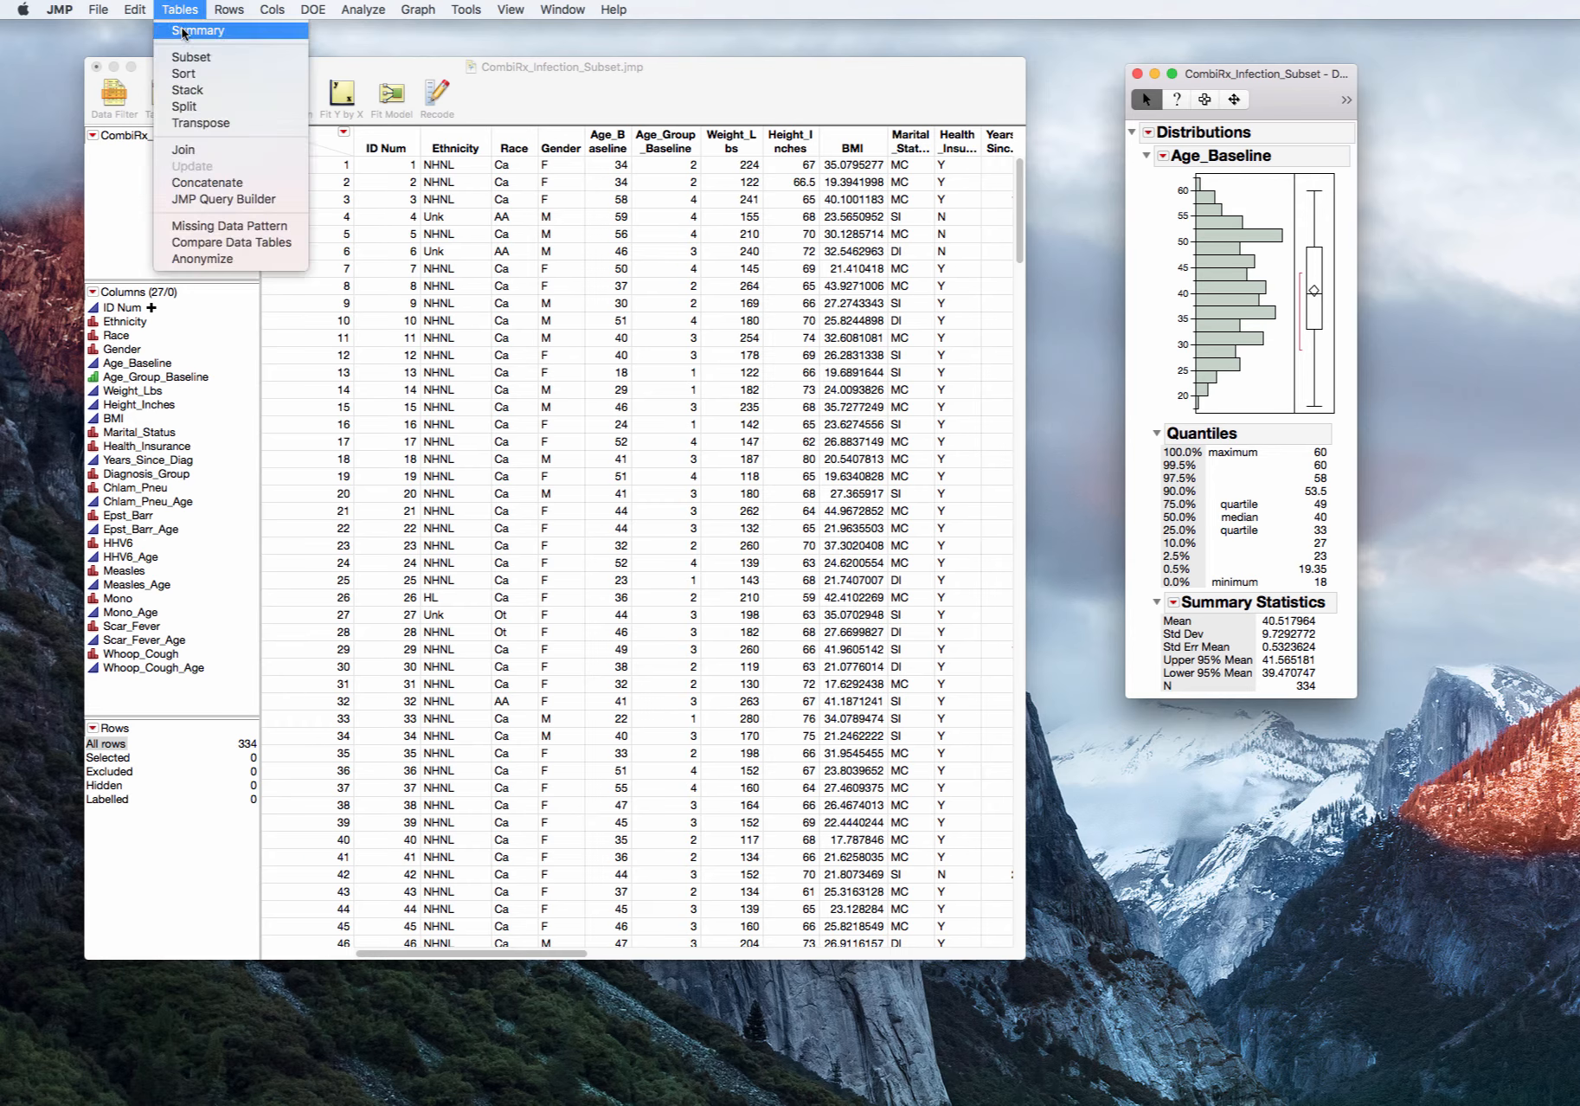
click(184, 33)
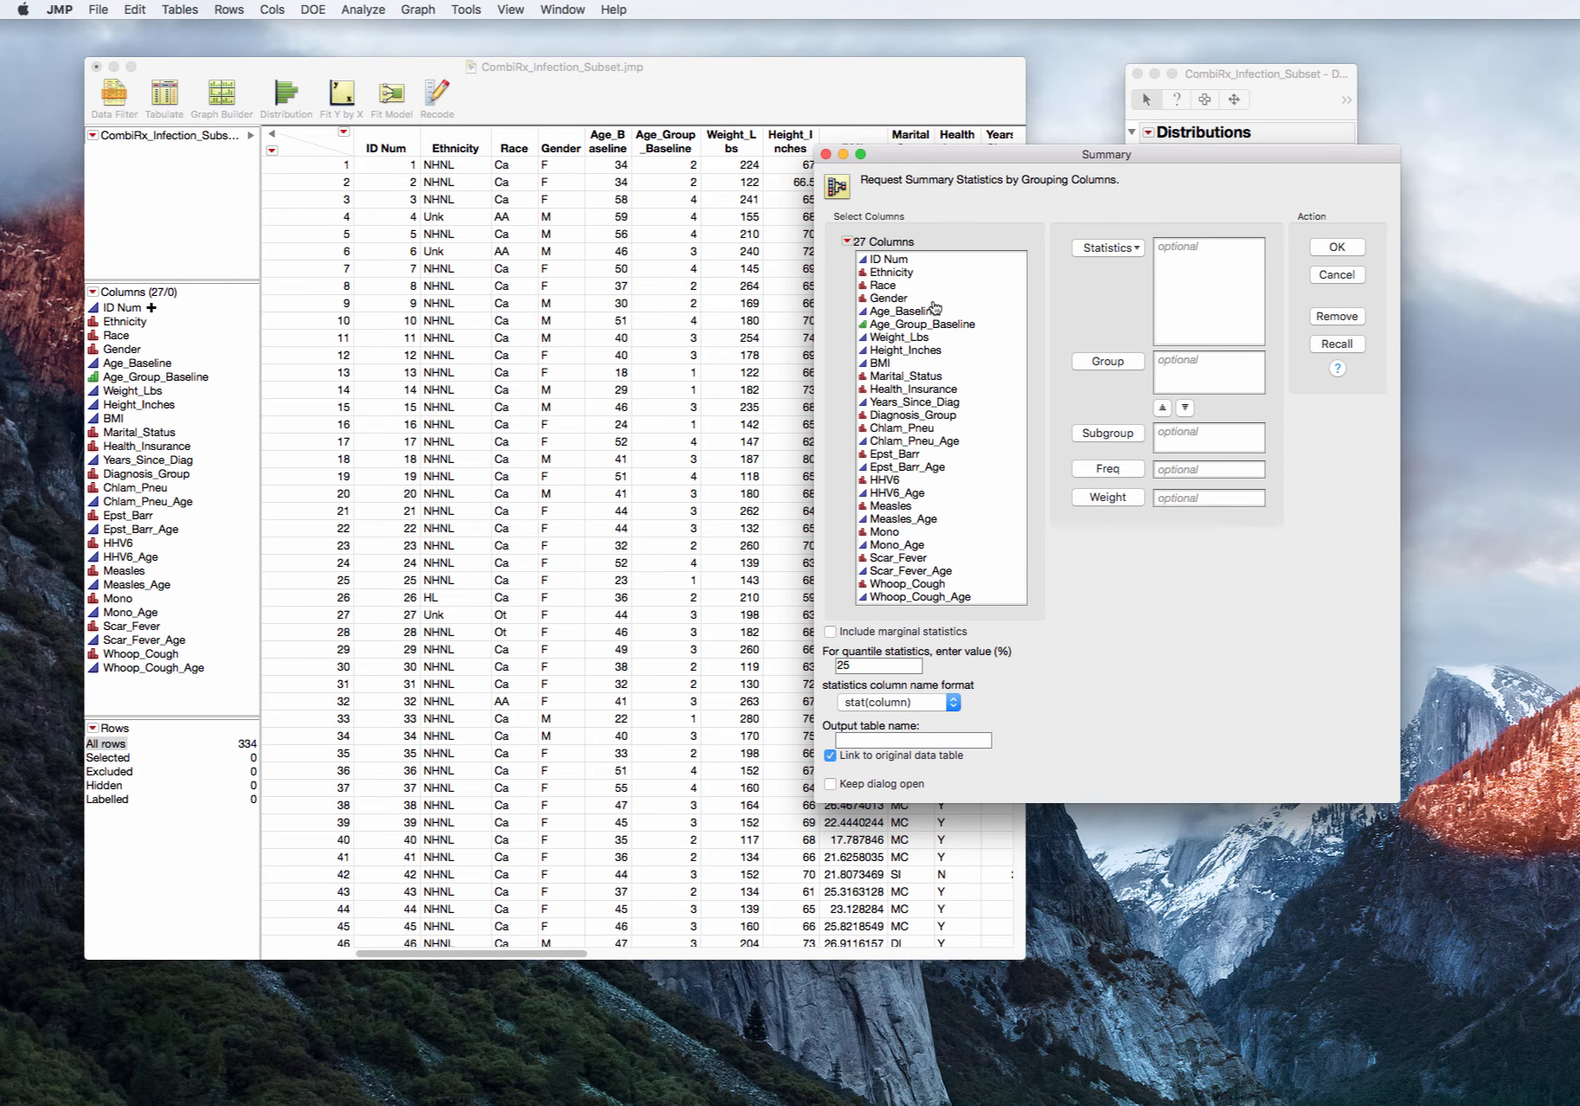
drag(1010, 160, 485, 160)
click(380, 312)
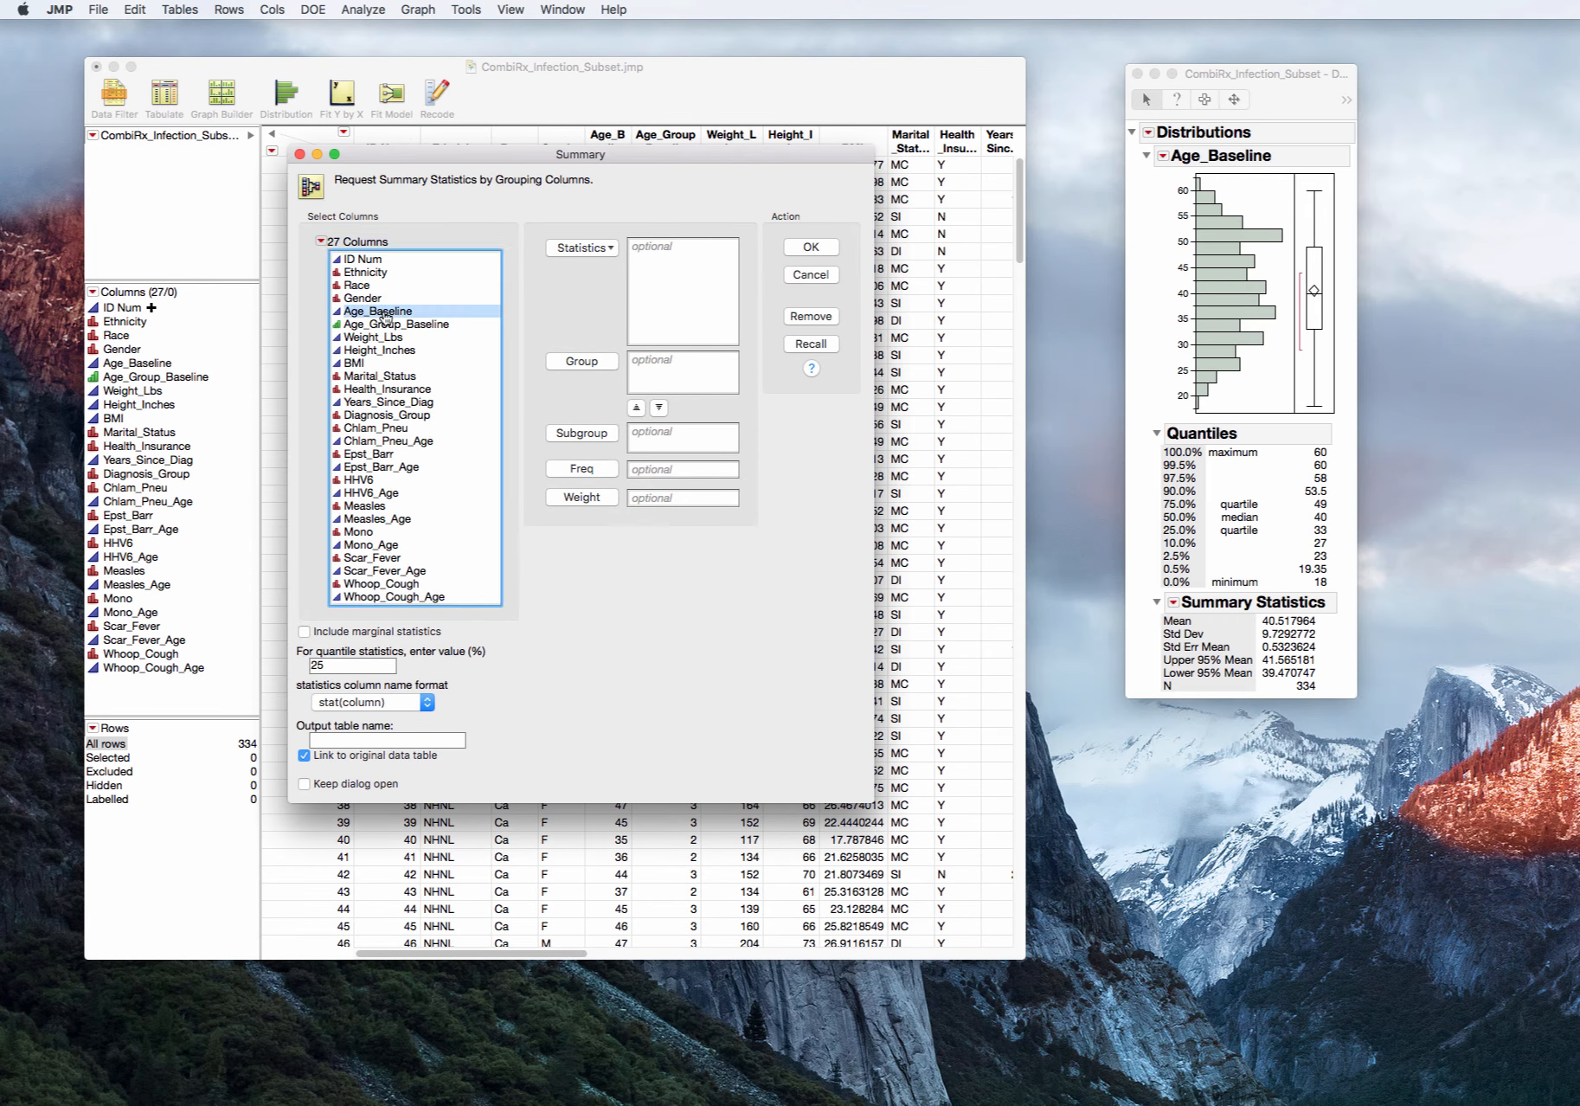
click(580, 249)
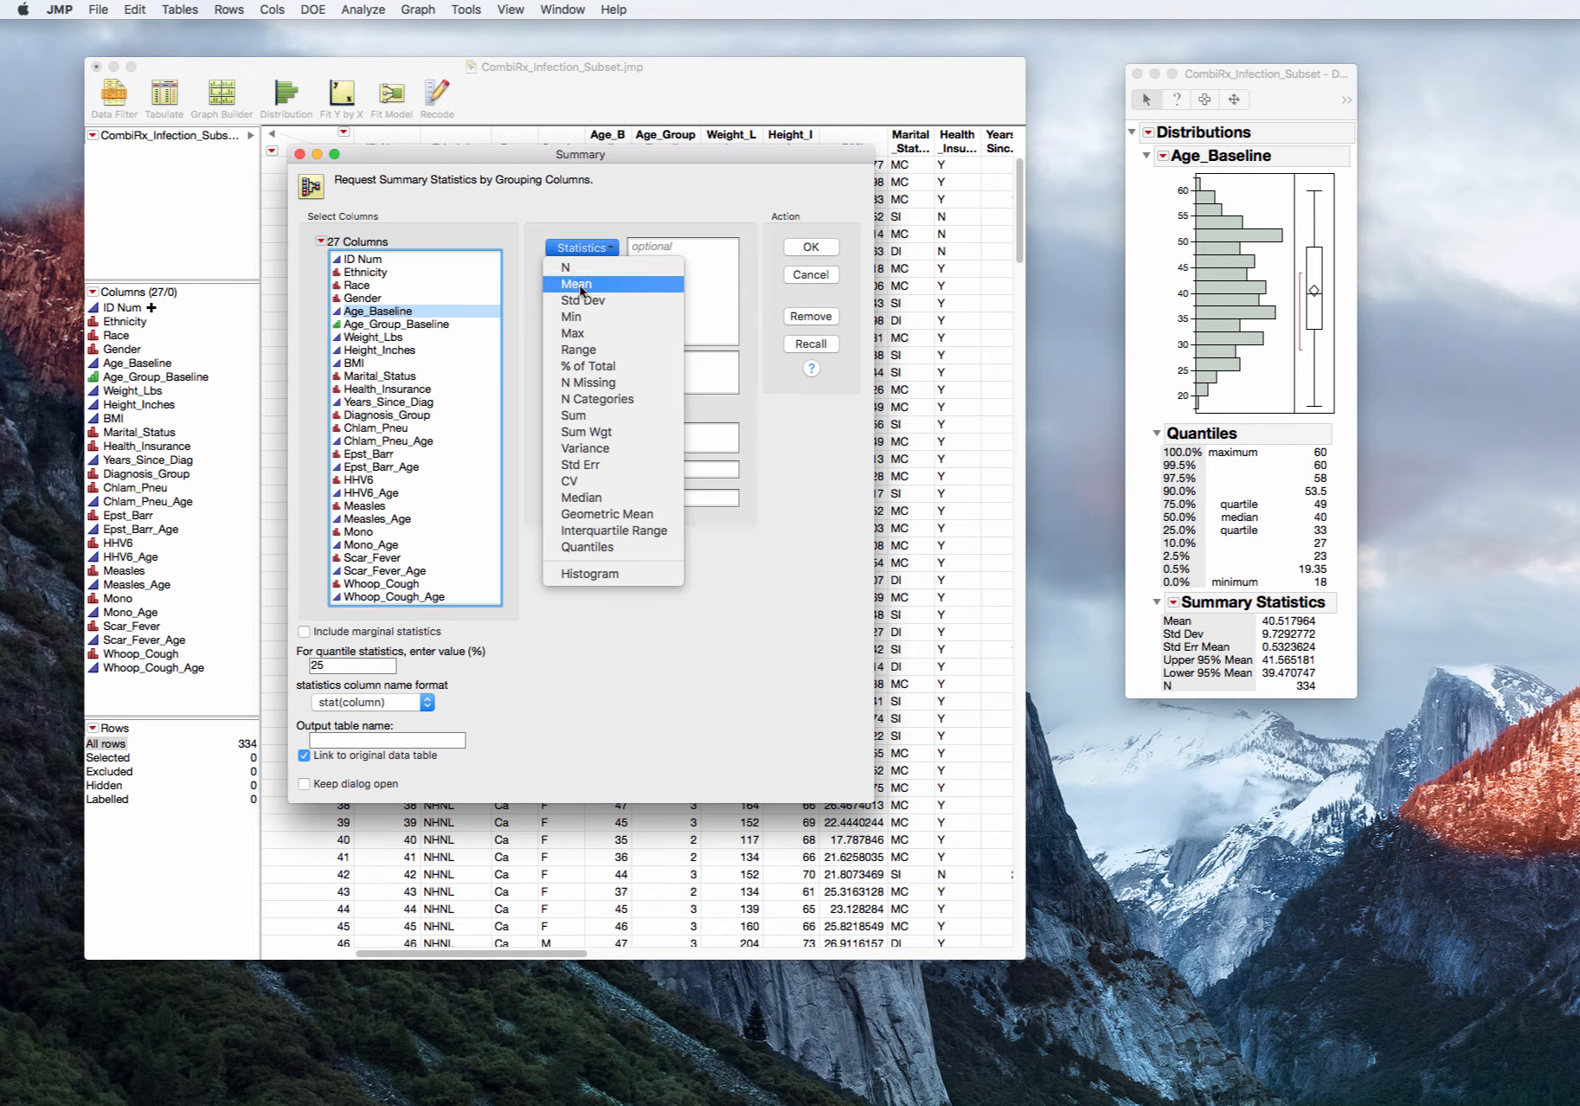
click(579, 282)
click(579, 250)
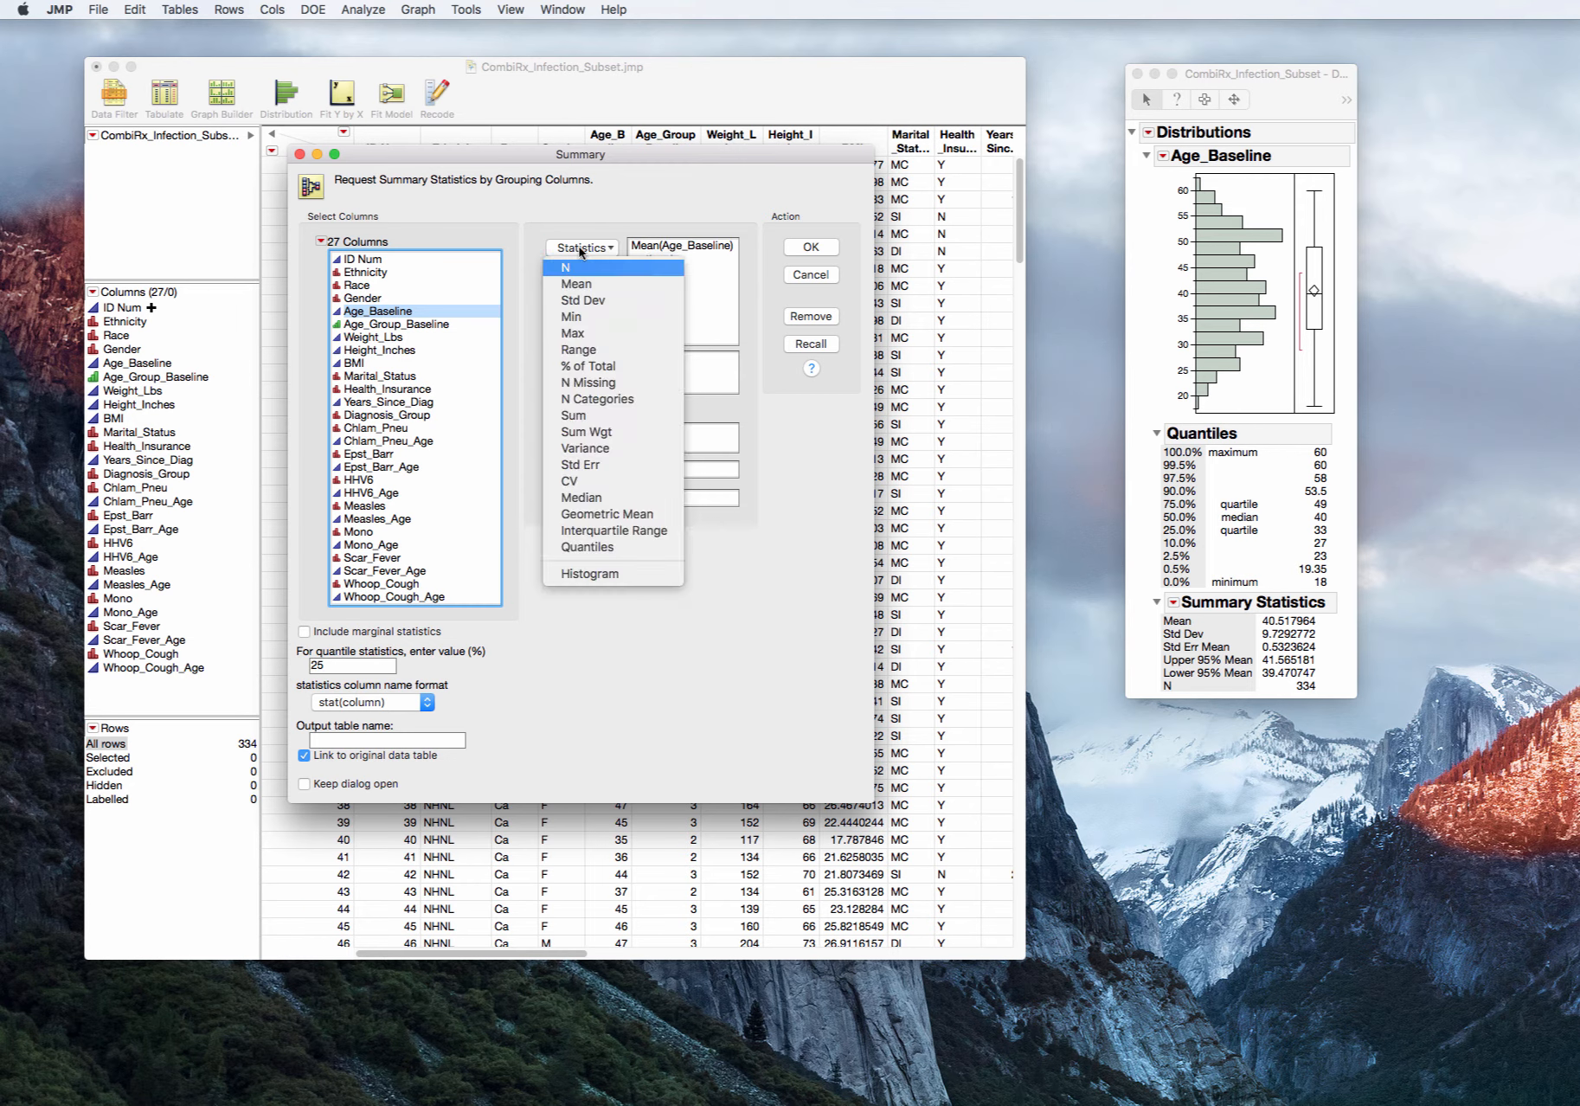
click(587, 303)
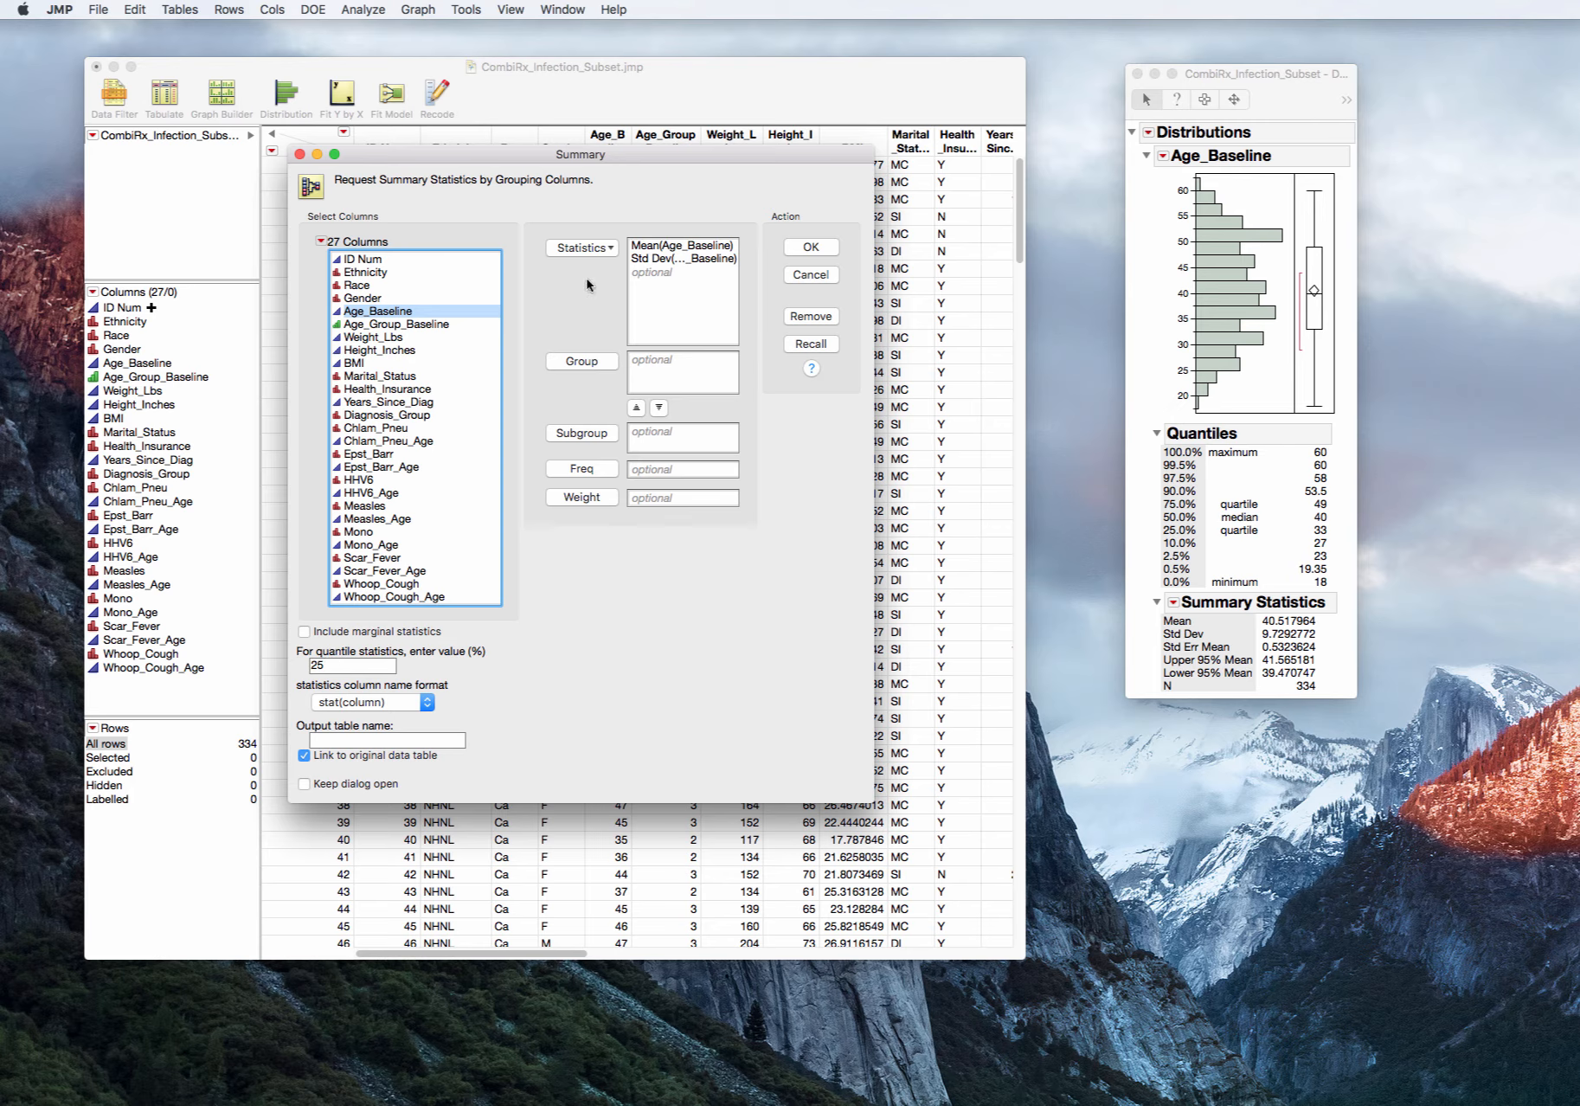
- Add the 25% quantile and the Median of Age_Baseline to the summary statistics
click(581, 248)
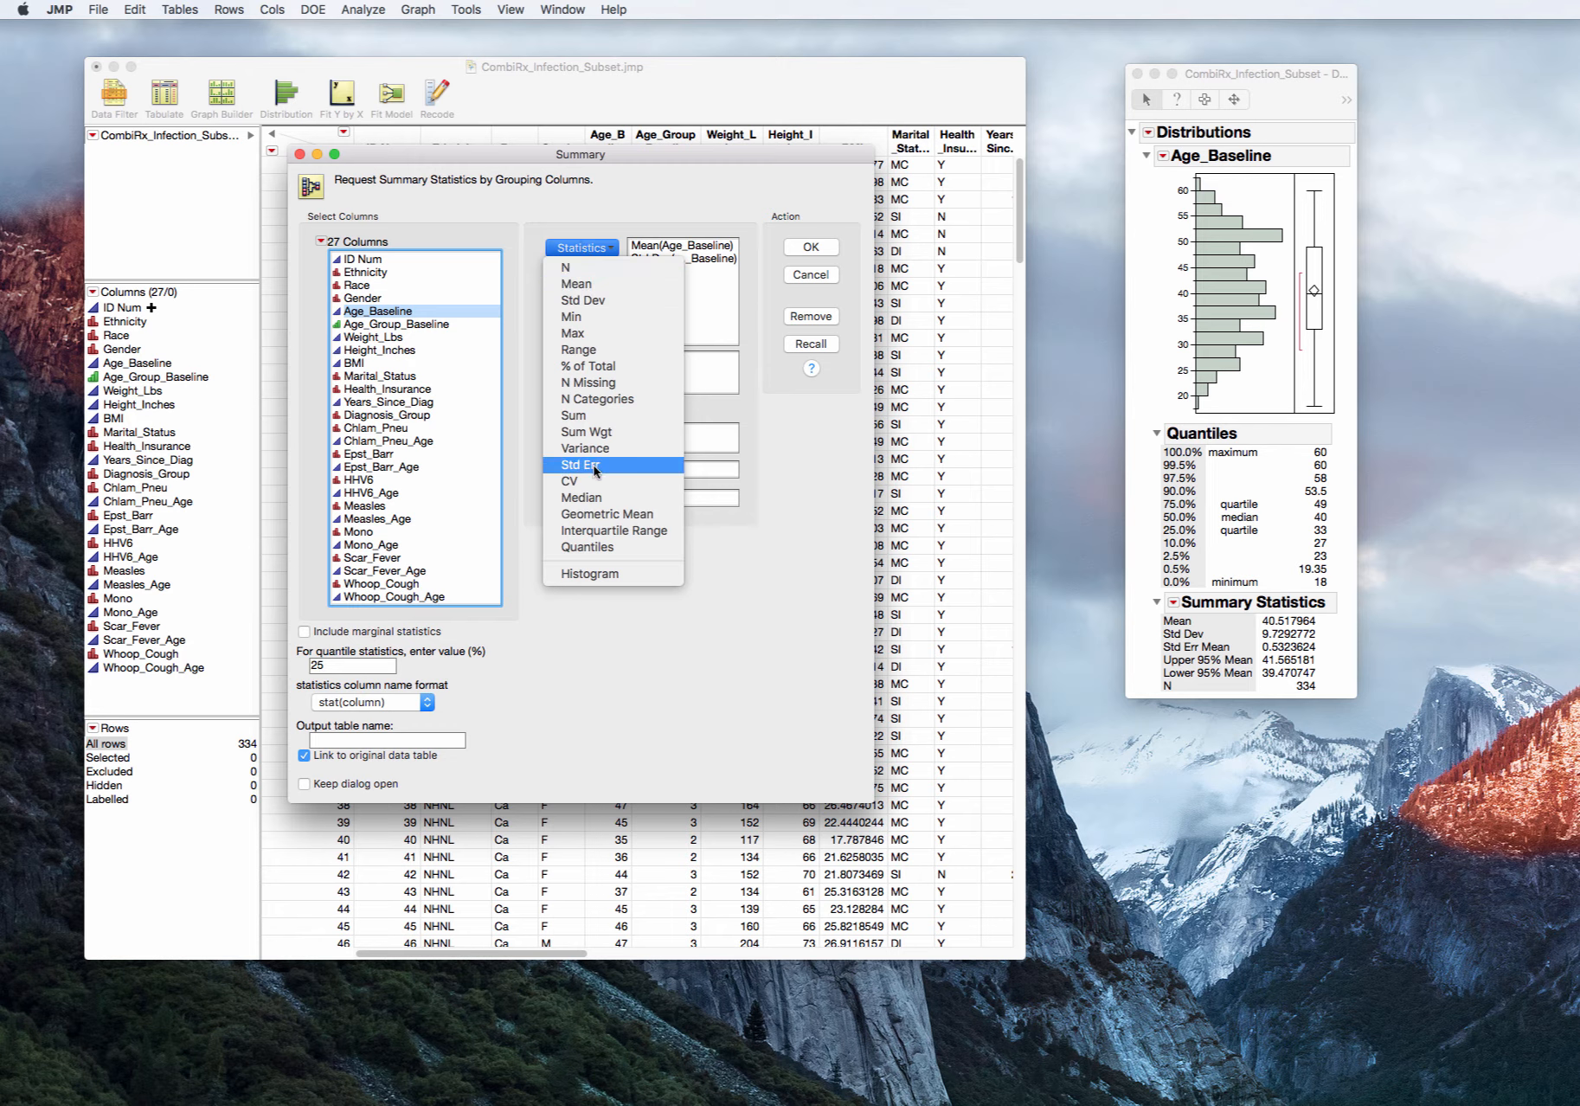
click(597, 546)
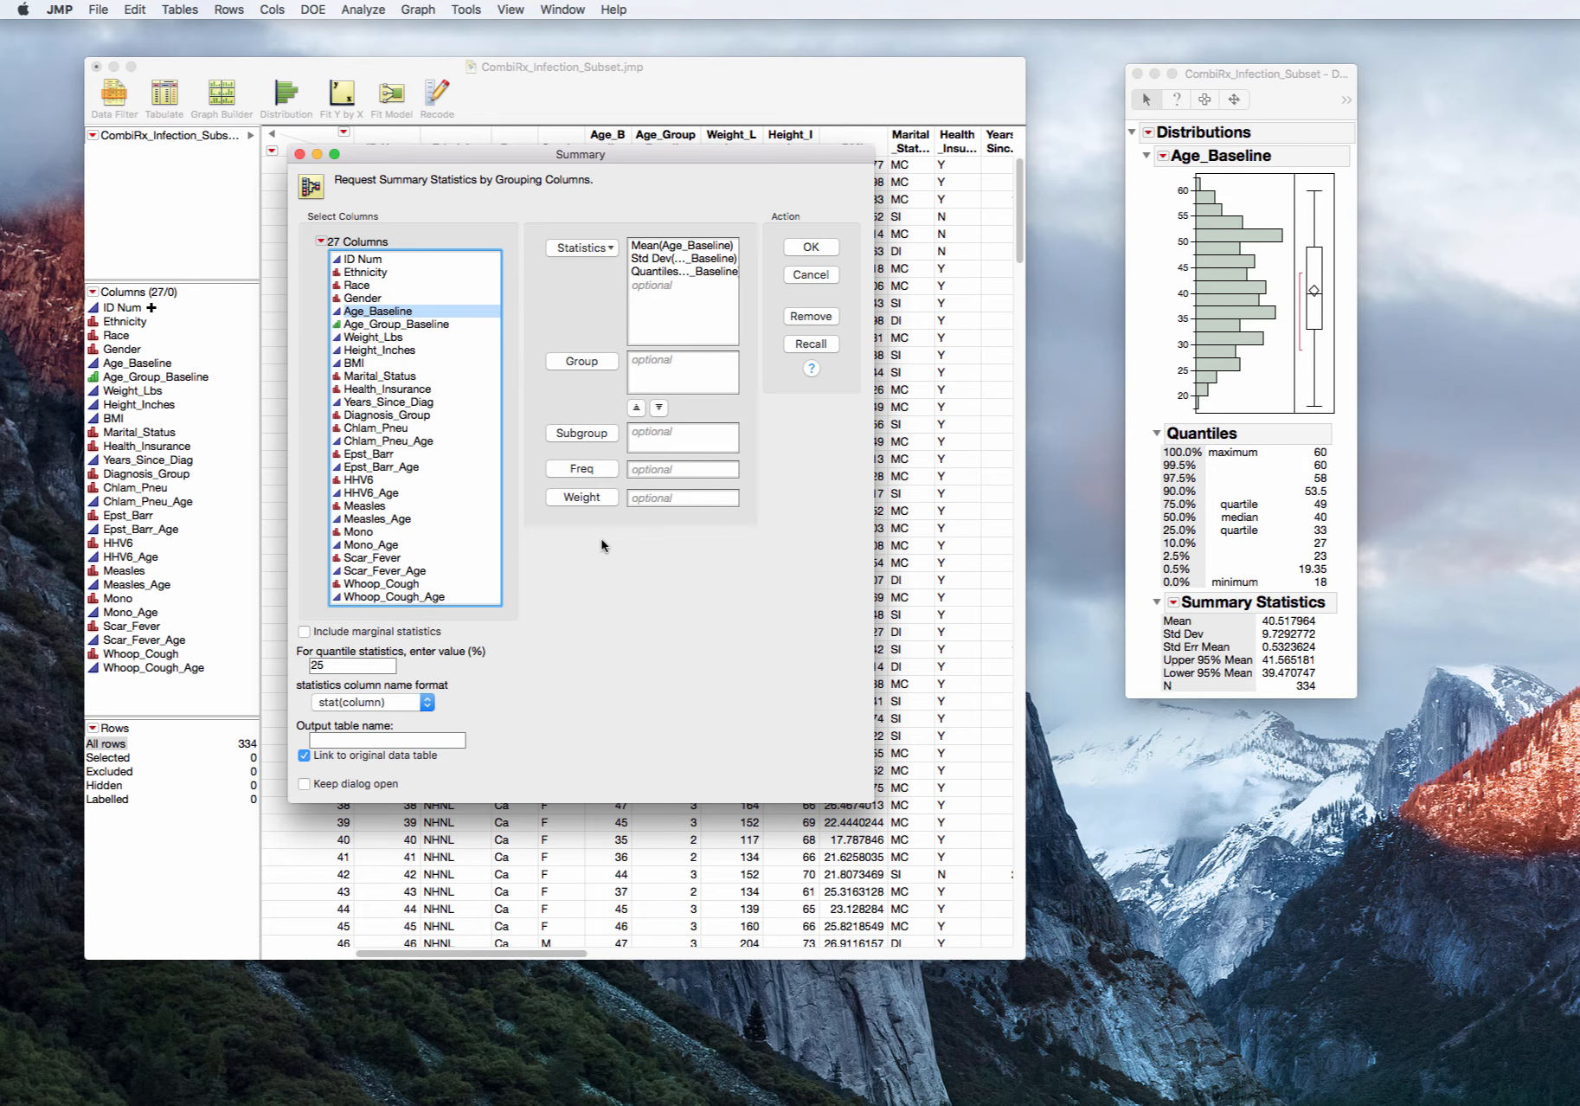
drag(343, 664, 313, 665)
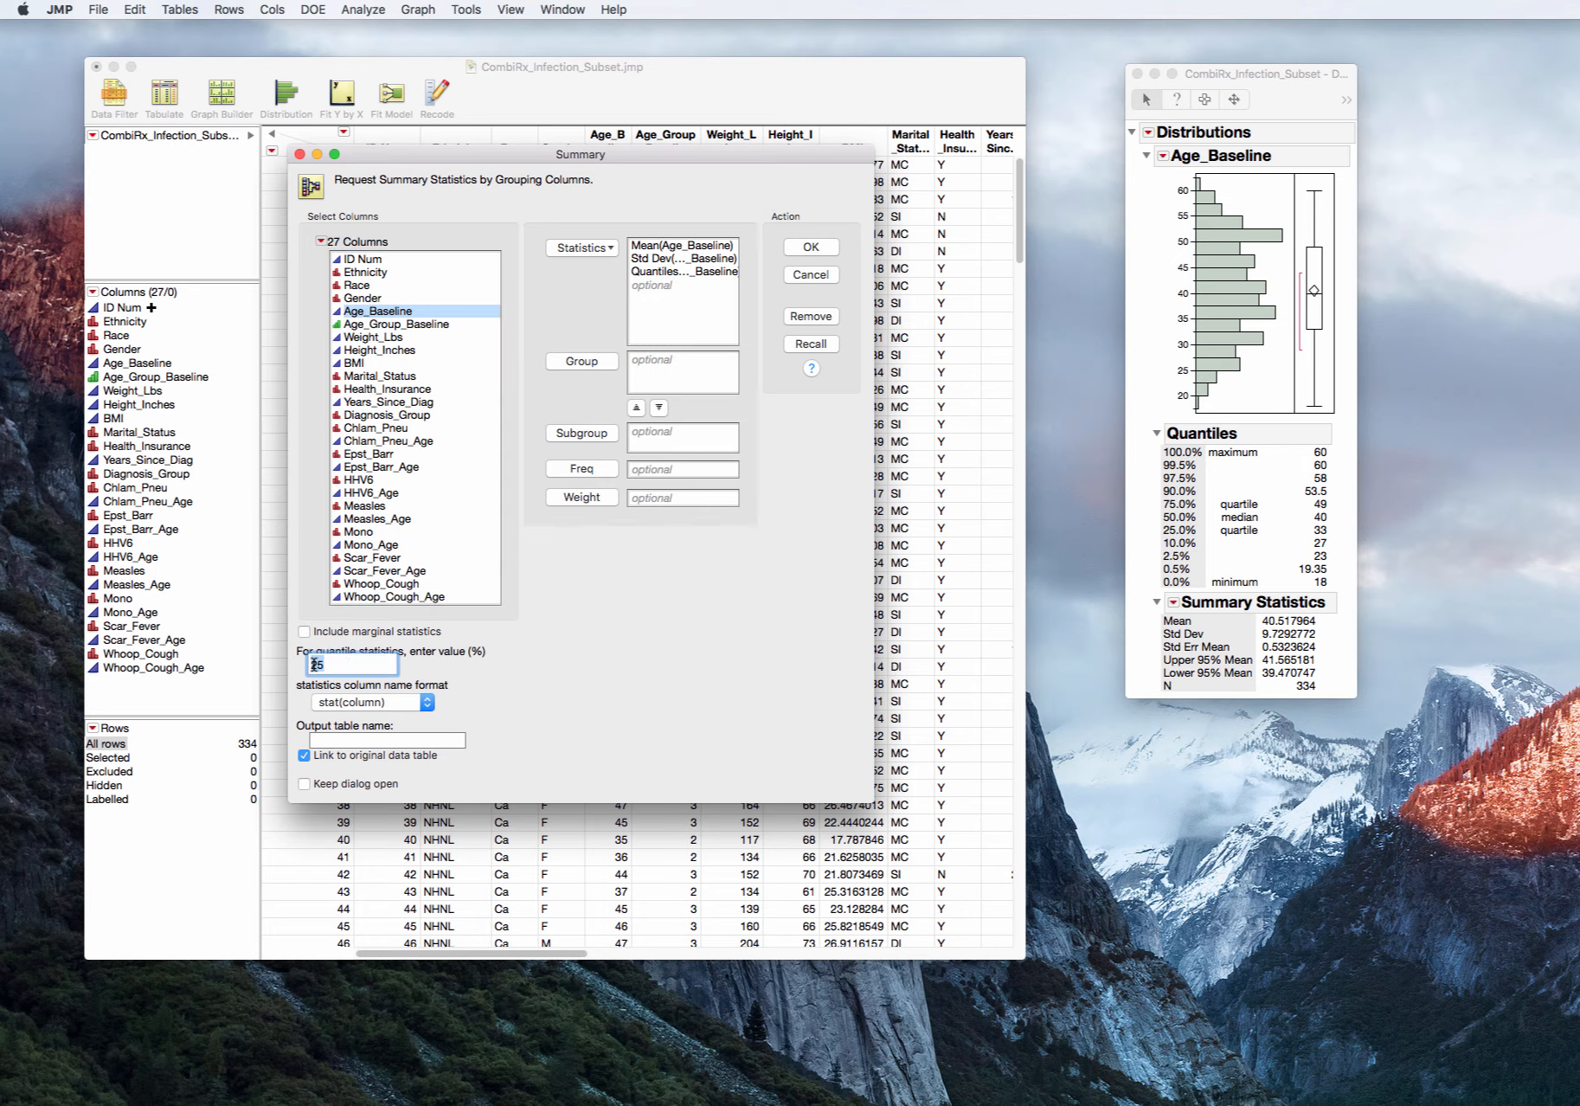
click(579, 248)
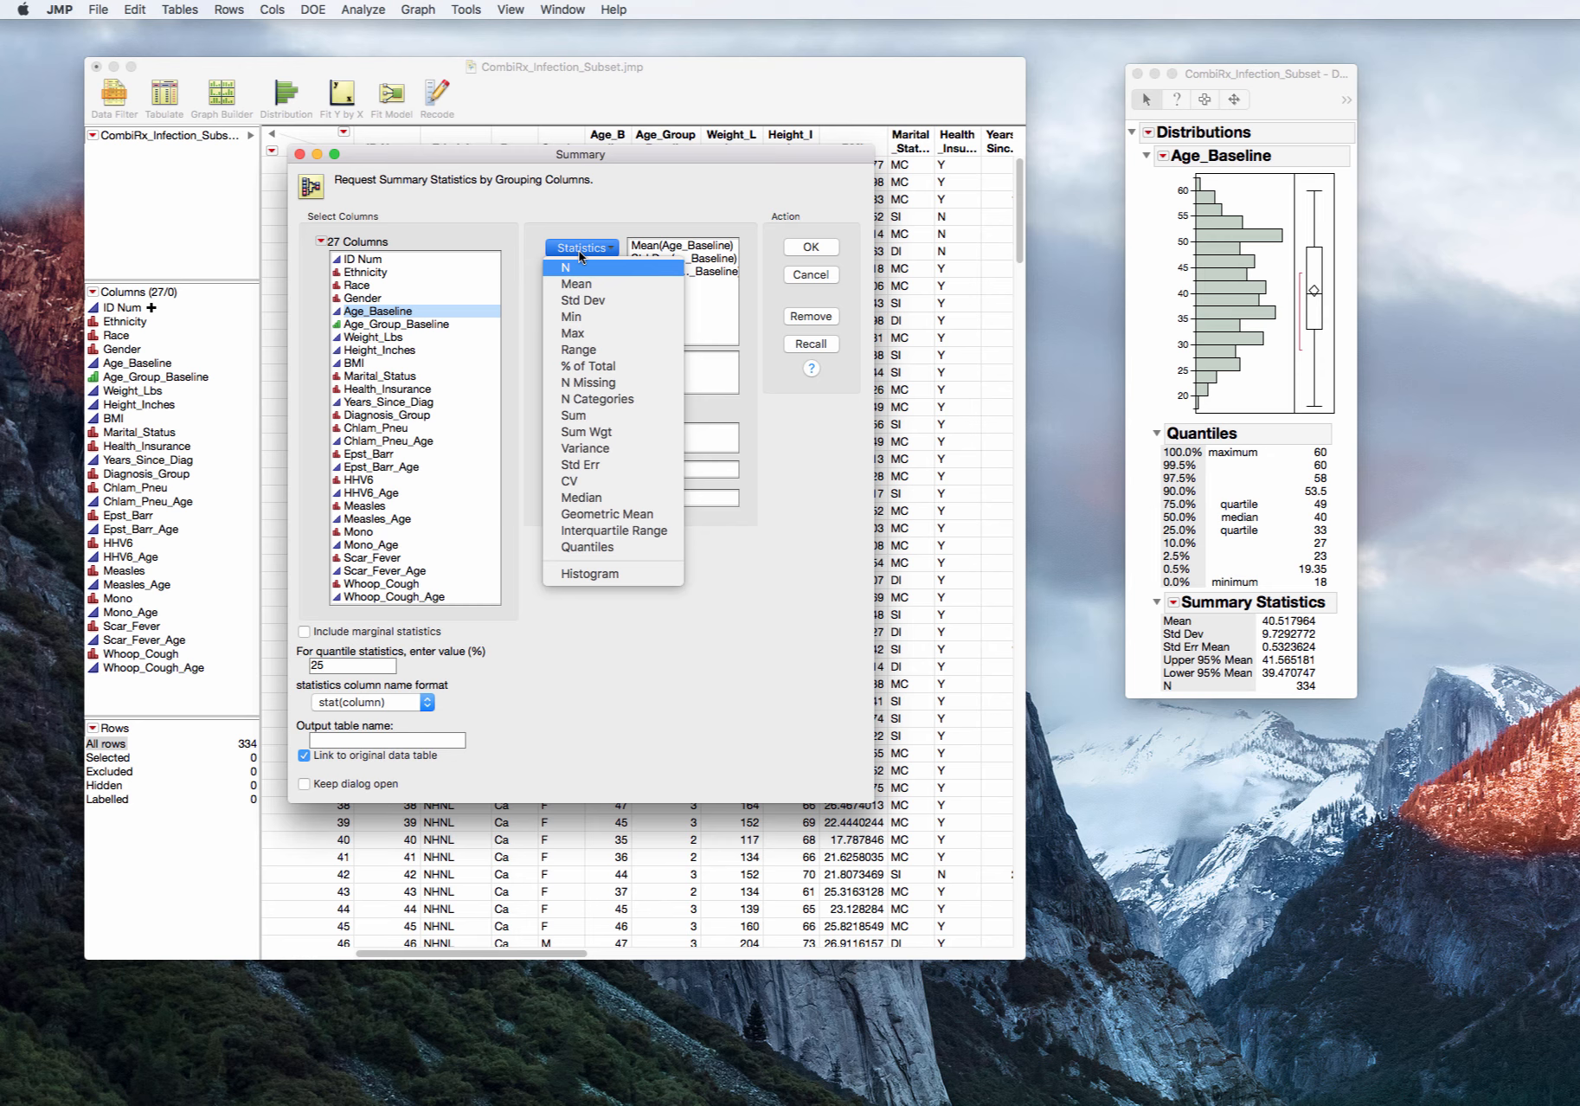
click(597, 498)
- Set the quantile value to 75 and add the Quantiles and Interquartile Range statistics of Age_Baseline
double_click(336, 665)
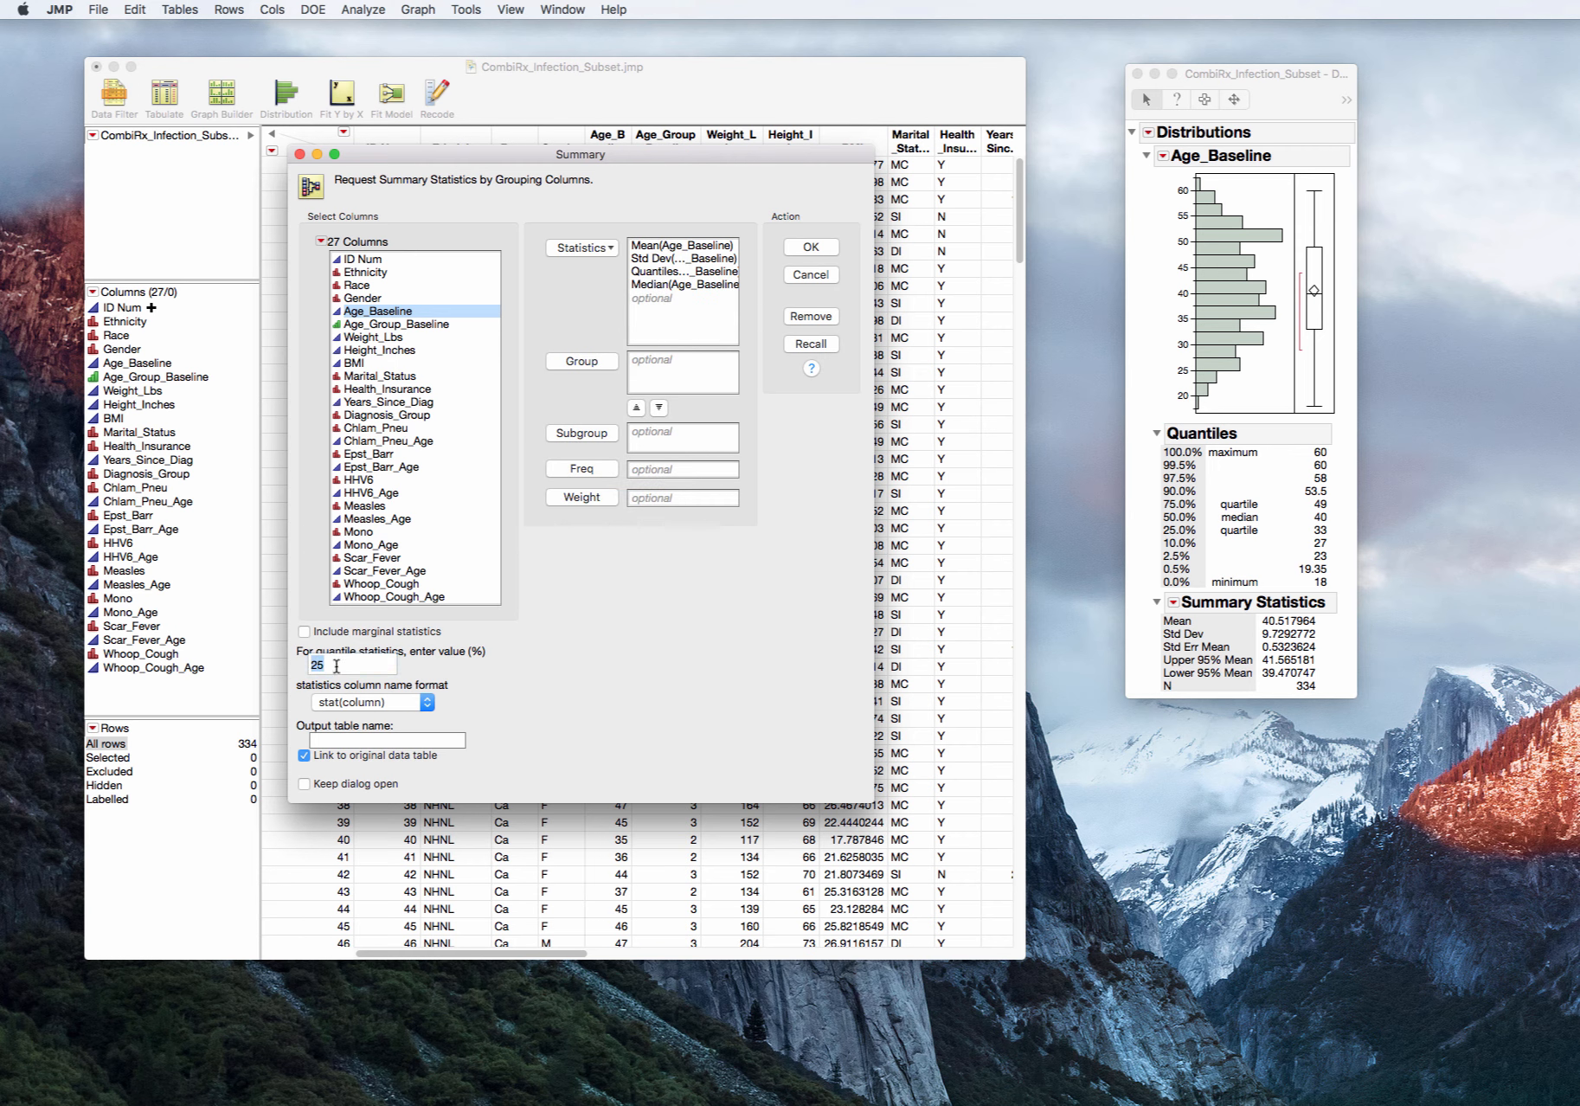
text(75)
click(597, 249)
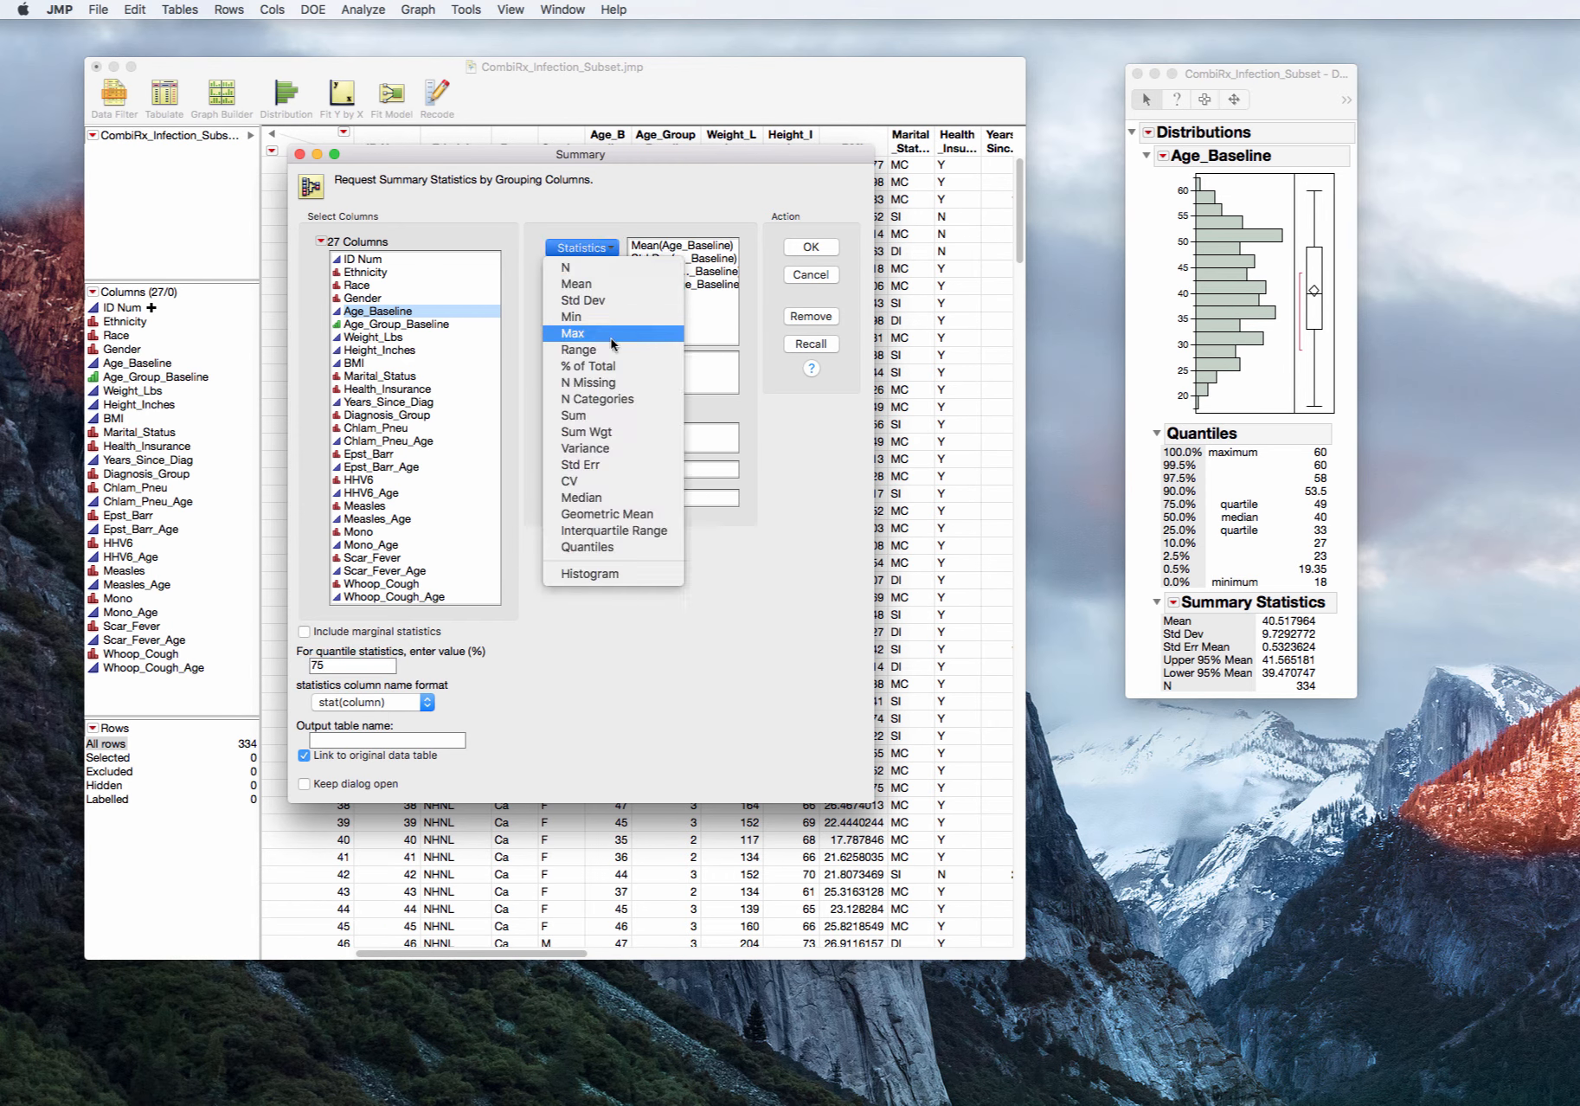
click(618, 547)
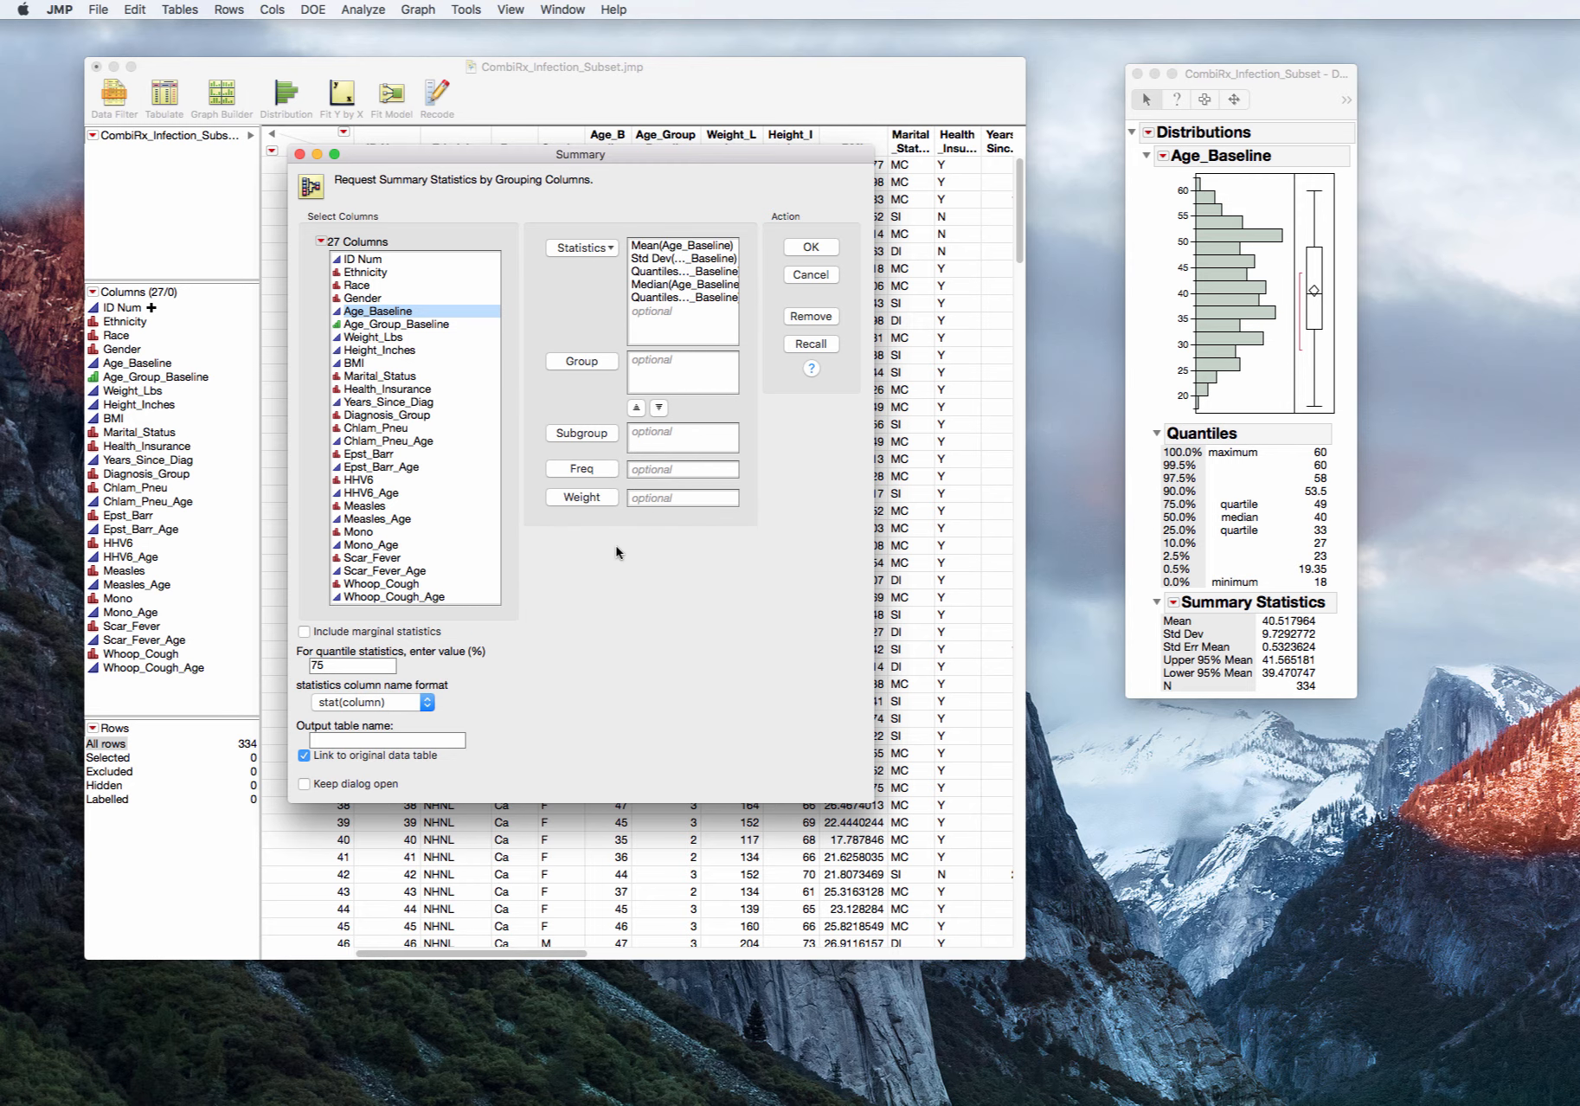
click(576, 249)
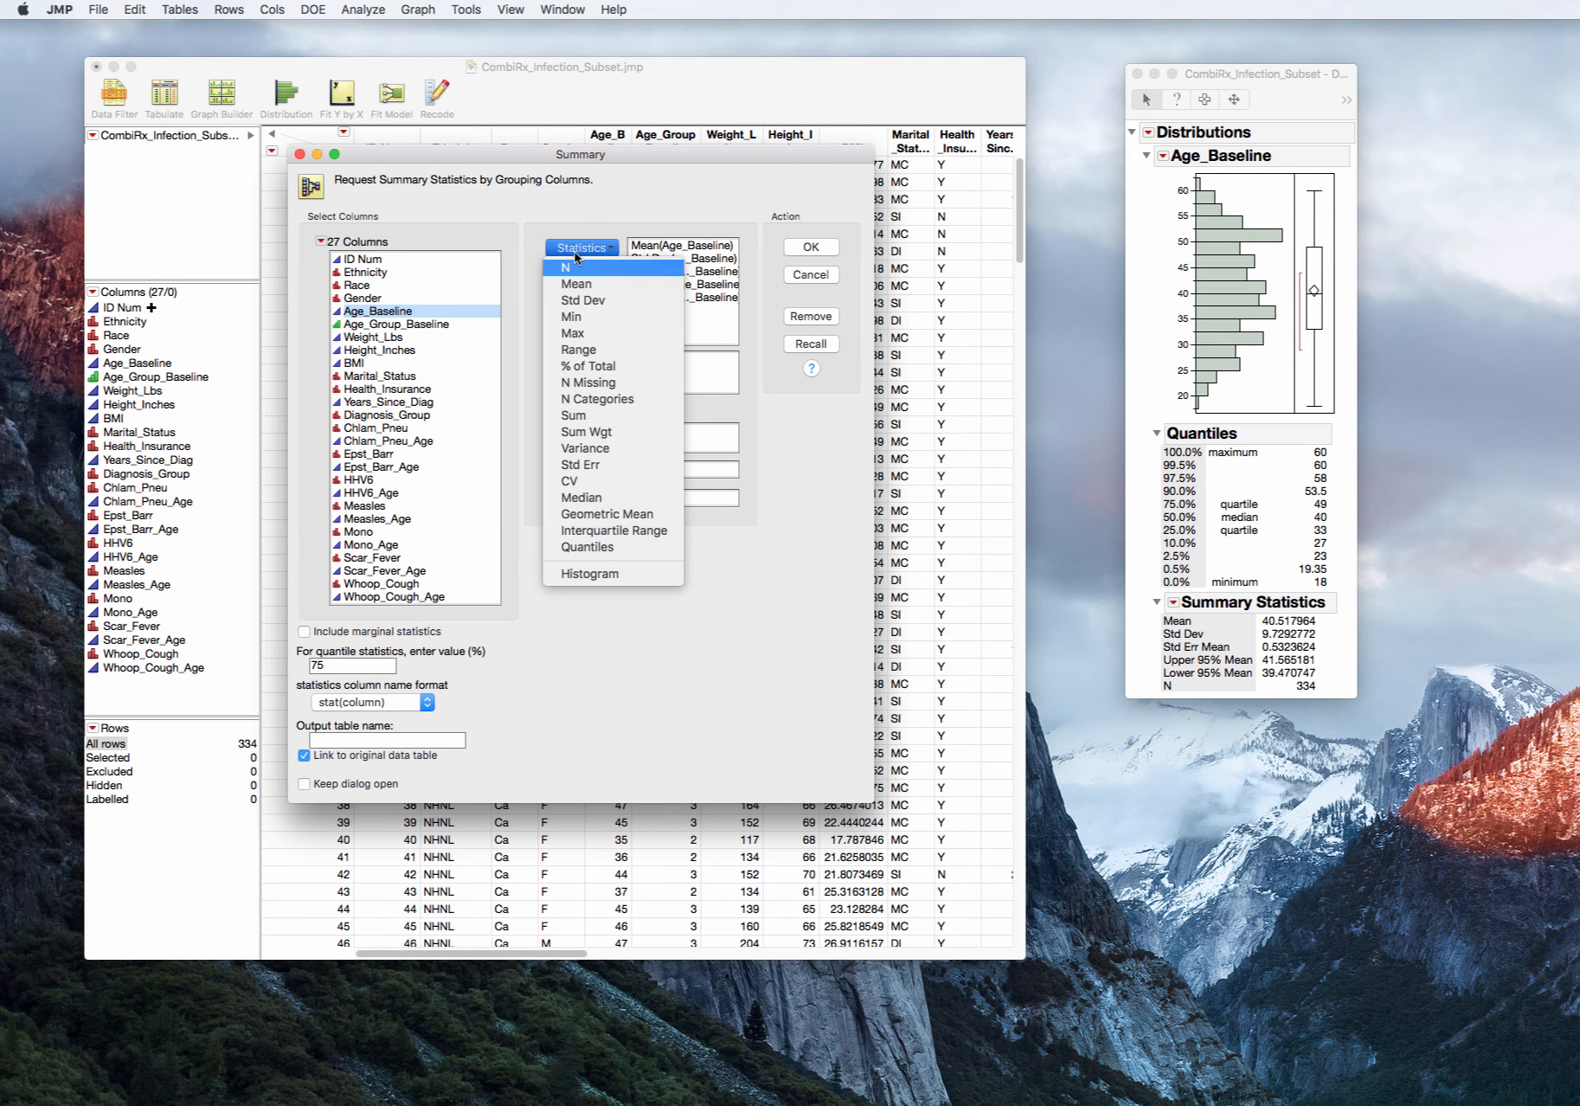
click(625, 530)
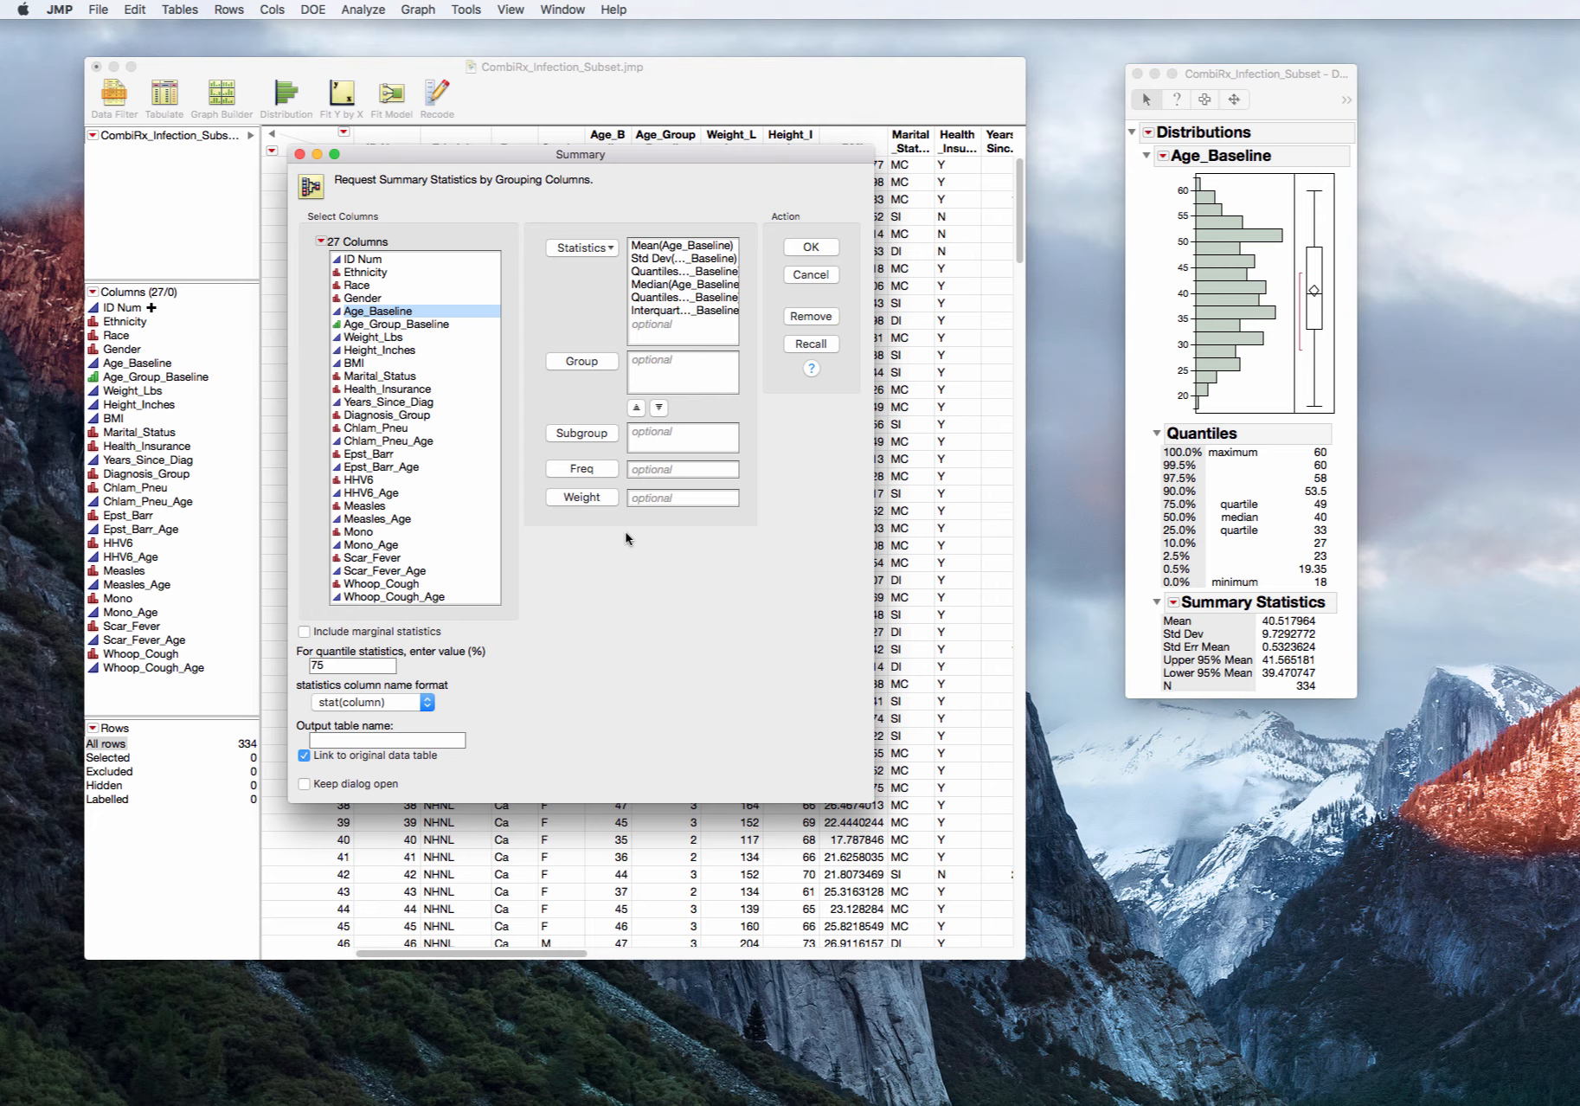
- Generate the Age_Baseline summary table, then move and widen its window so the statistics columns show beside the distribution report
click(811, 248)
drag(685, 483, 559, 111)
drag(796, 511, 1022, 619)
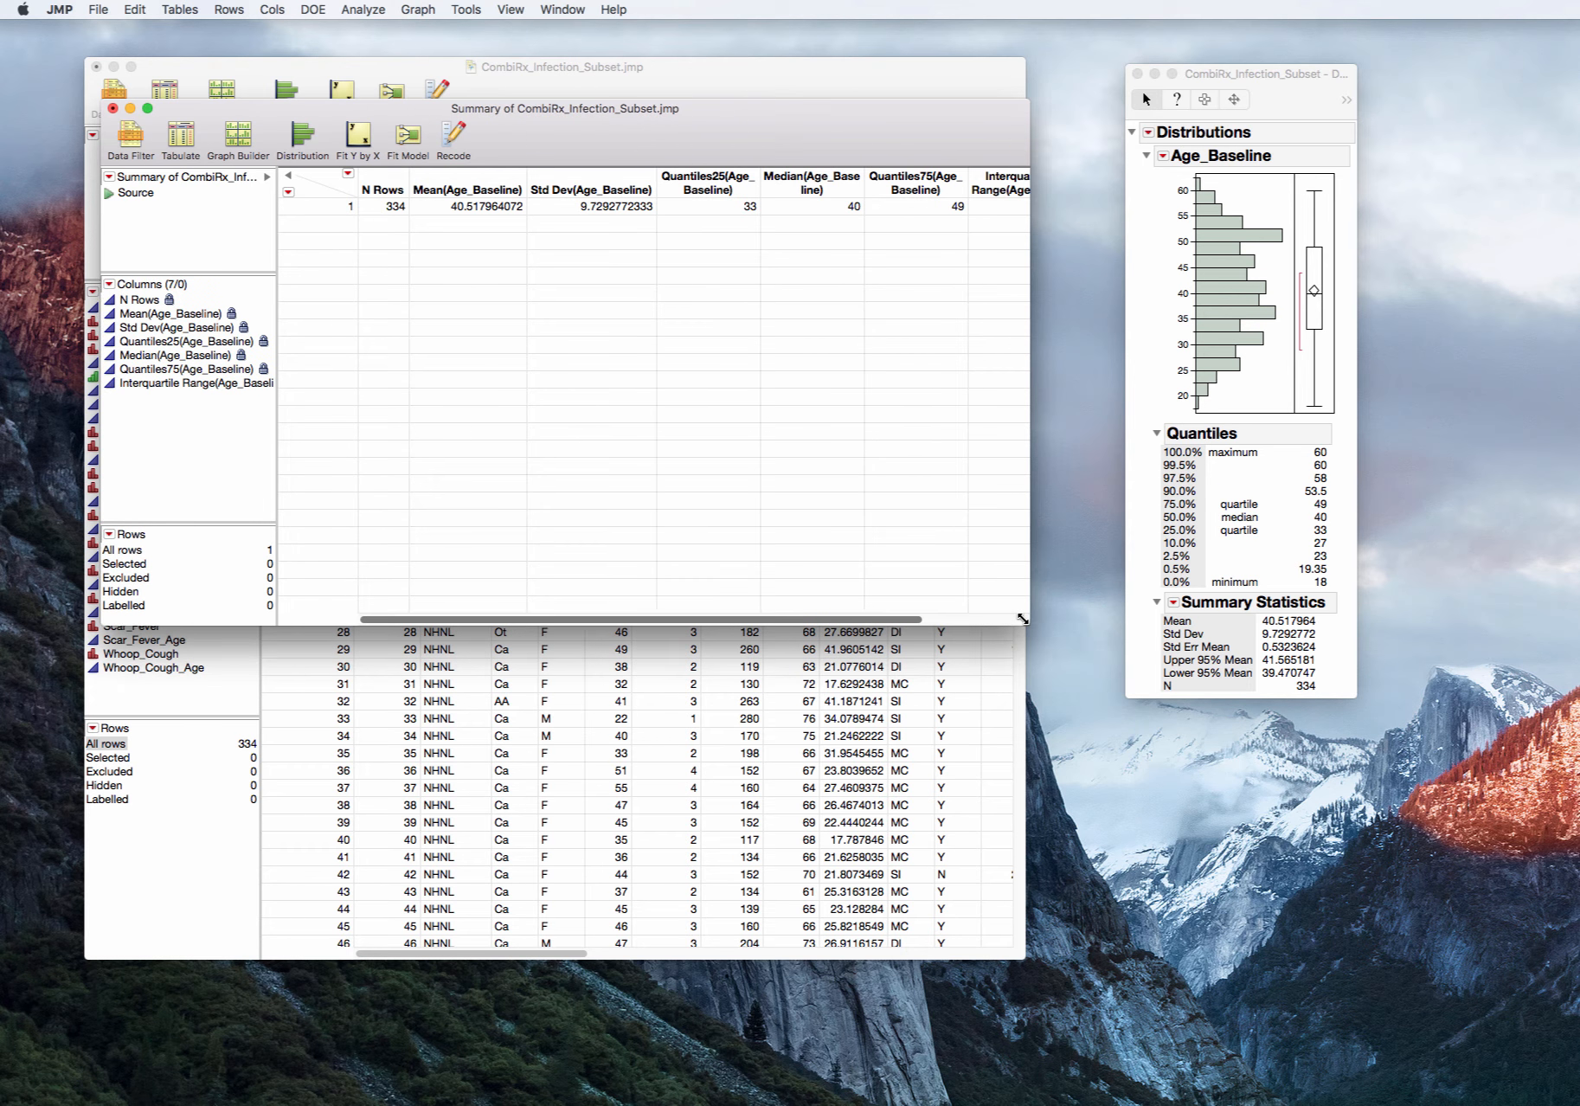
- Compare the mean and standard deviation of Age_Baseline in the summary table with the Summary Statistics in the distribution report
click(445, 209)
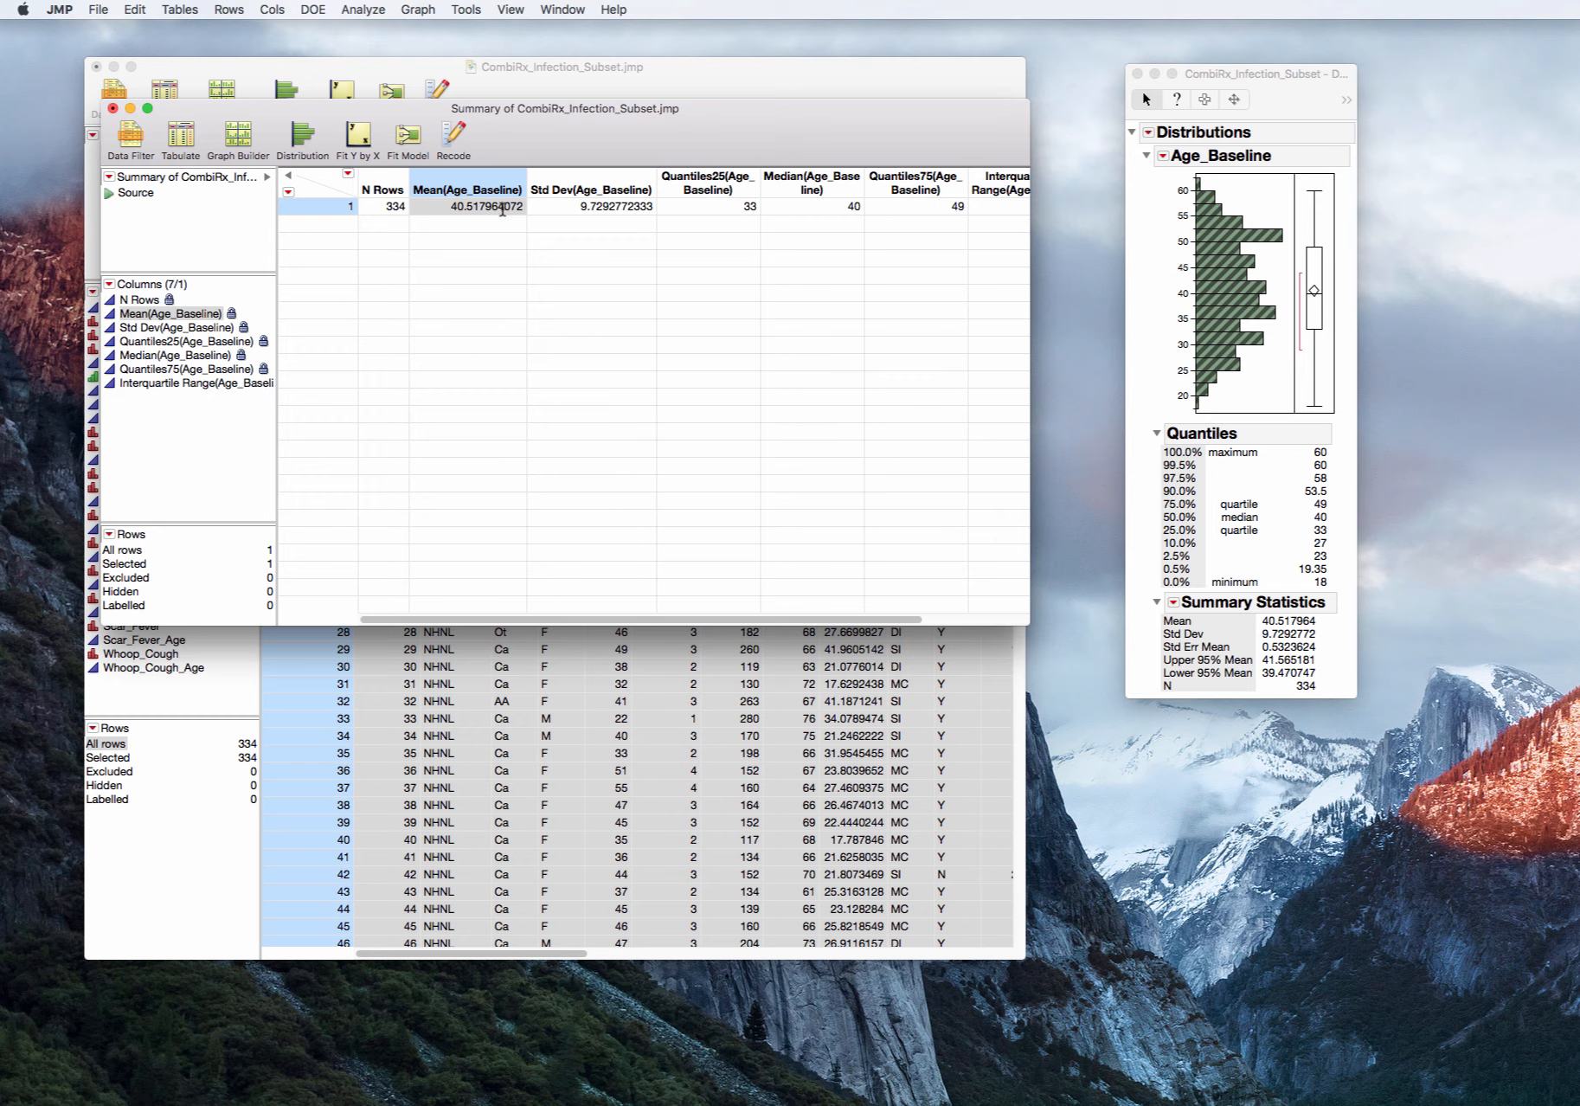
click(1311, 627)
mouse_move(1323, 621)
mouse_down()
mouse_move(1339, 619)
mouse_move(1190, 597)
mouse_move(1215, 689)
mouse_move(1337, 642)
mouse_move(1339, 616)
mouse_up()
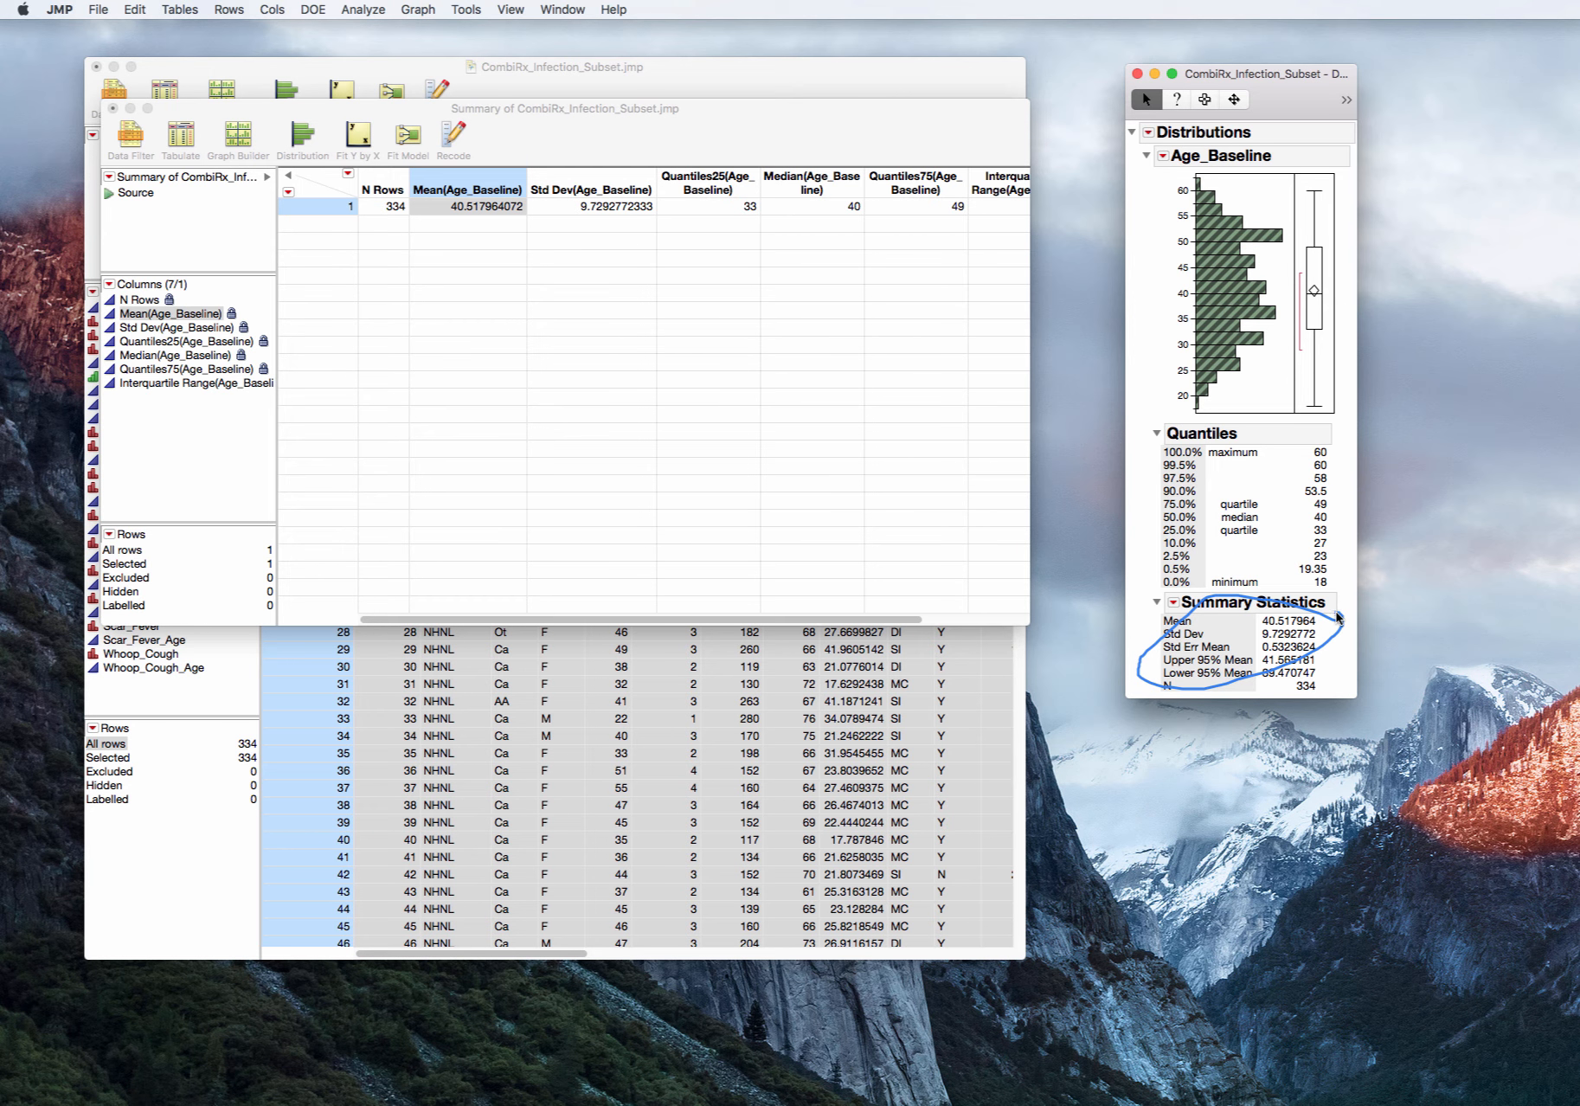
click(598, 211)
click(597, 209)
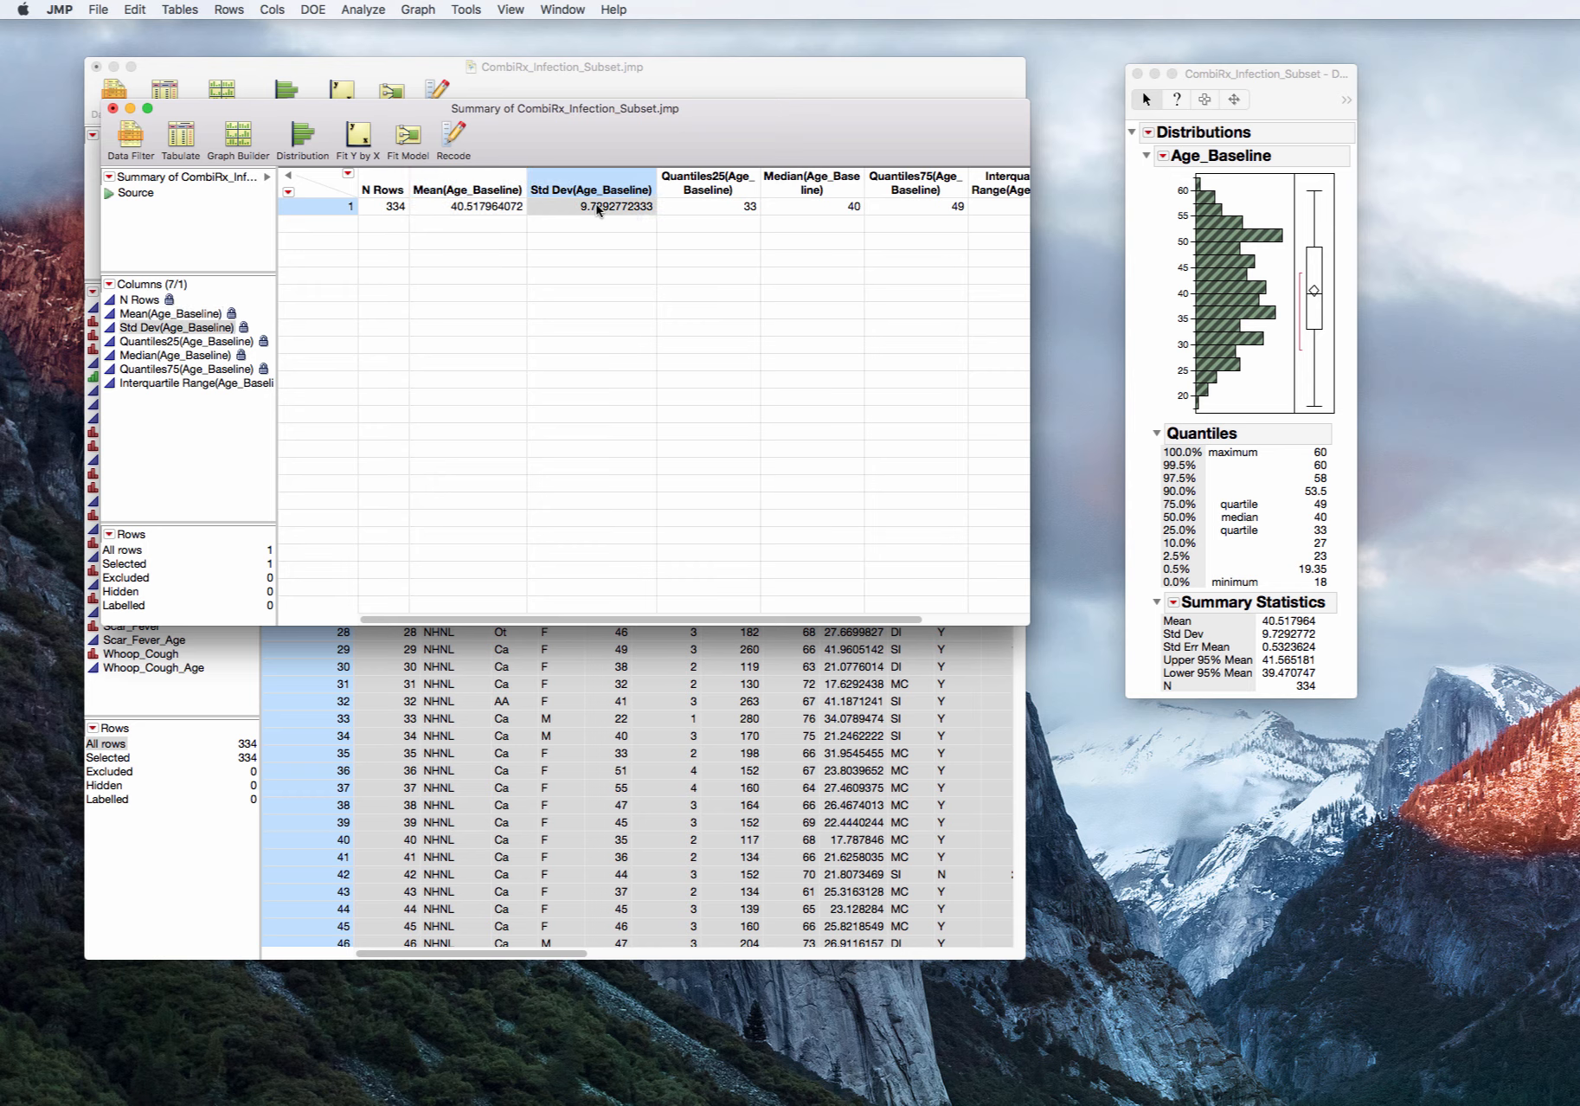
click(1324, 629)
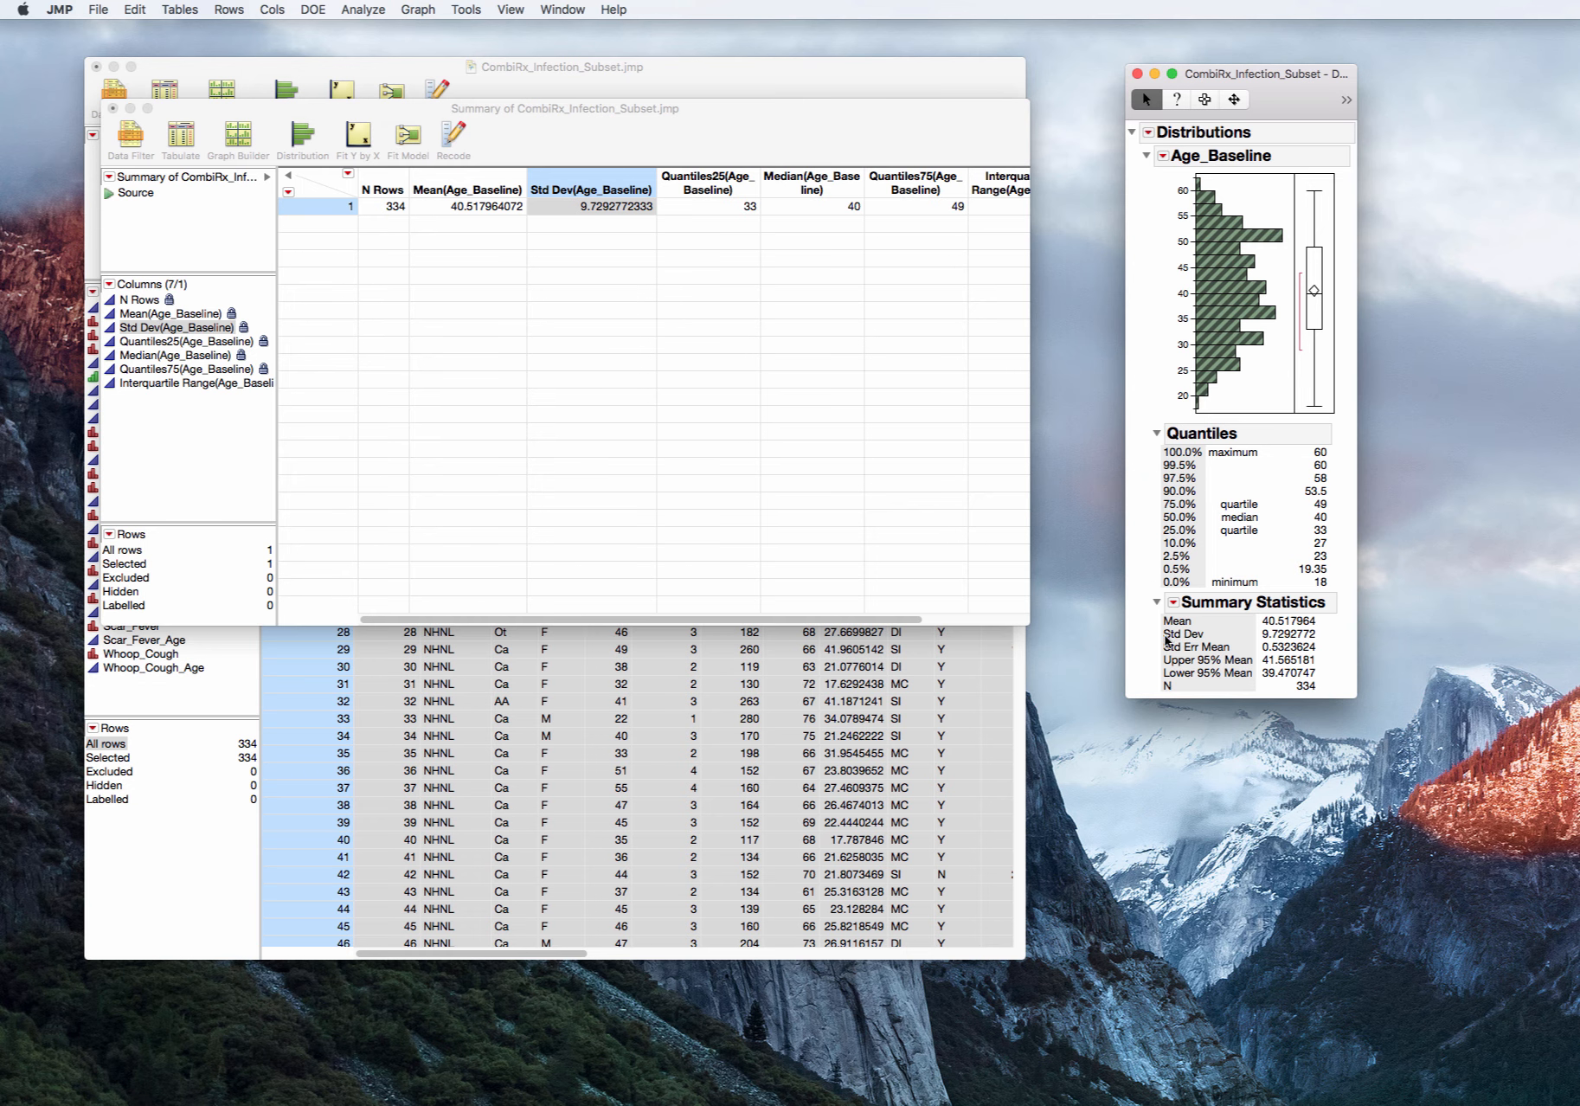
- Examine the 25% and 75% quantiles, median and interquartile range of Age_Baseline in the summary table against the distribution report's Quantiles
mouse_move(1328, 645)
mouse_down()
mouse_move(1170, 625)
mouse_move(1288, 651)
mouse_up()
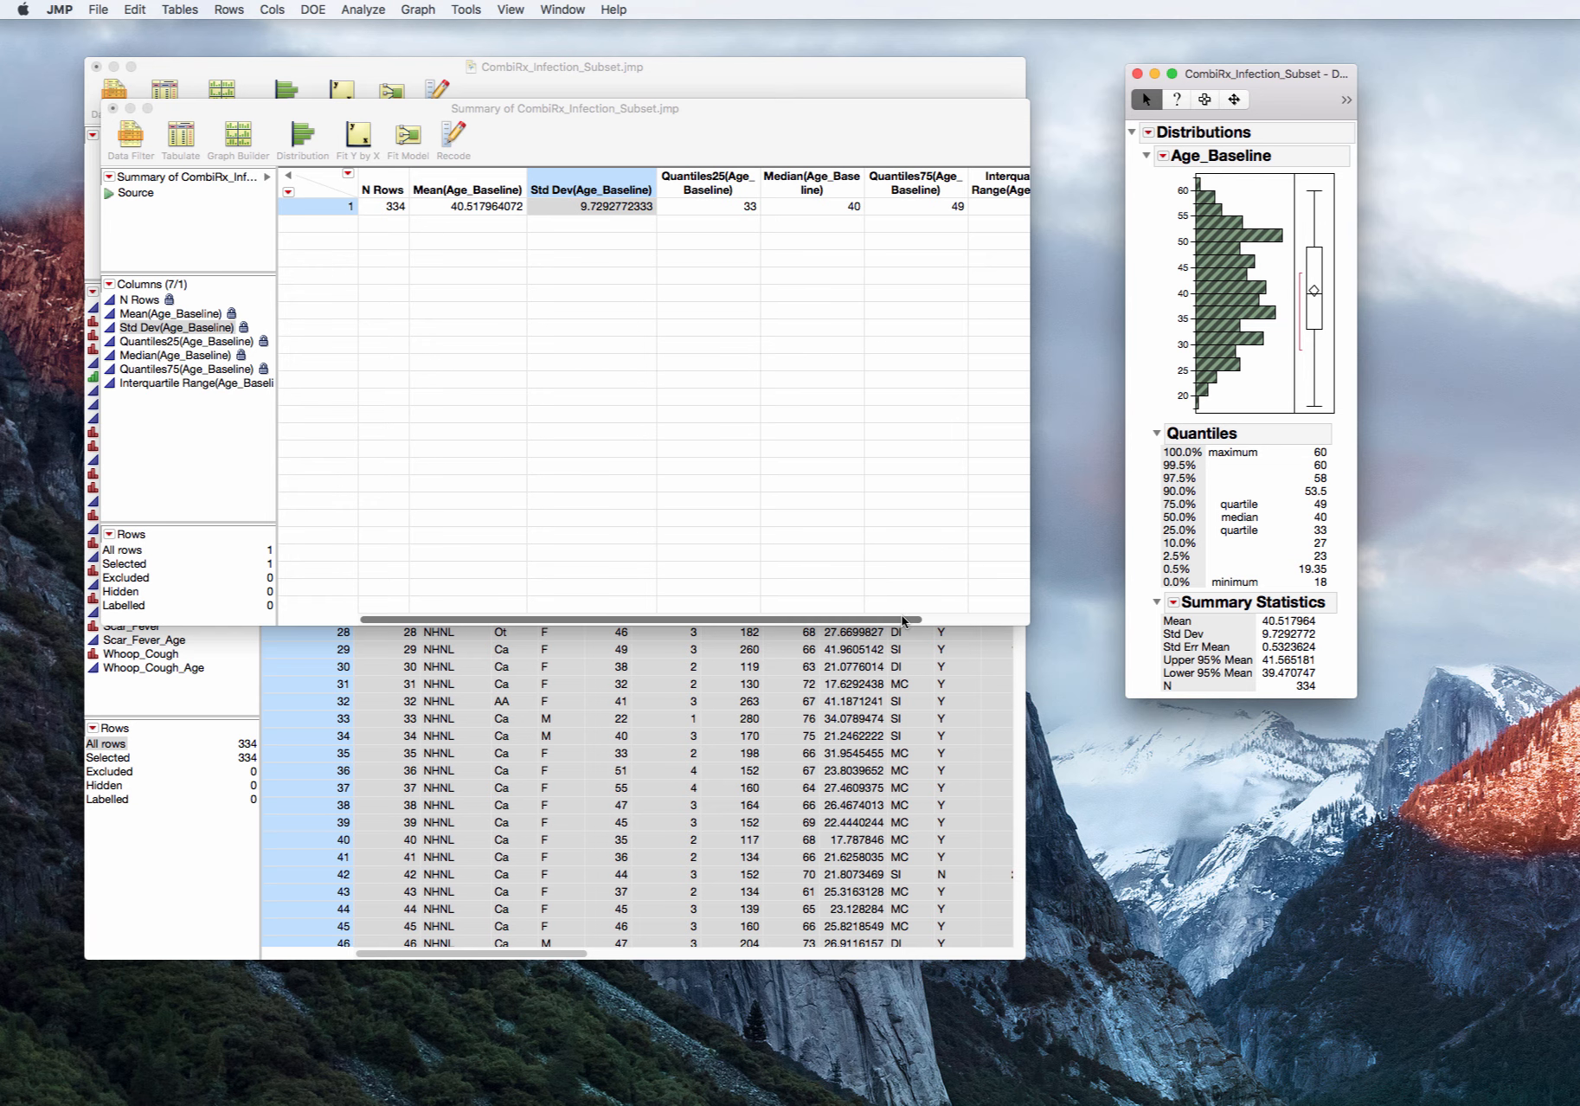
drag(902, 621, 993, 616)
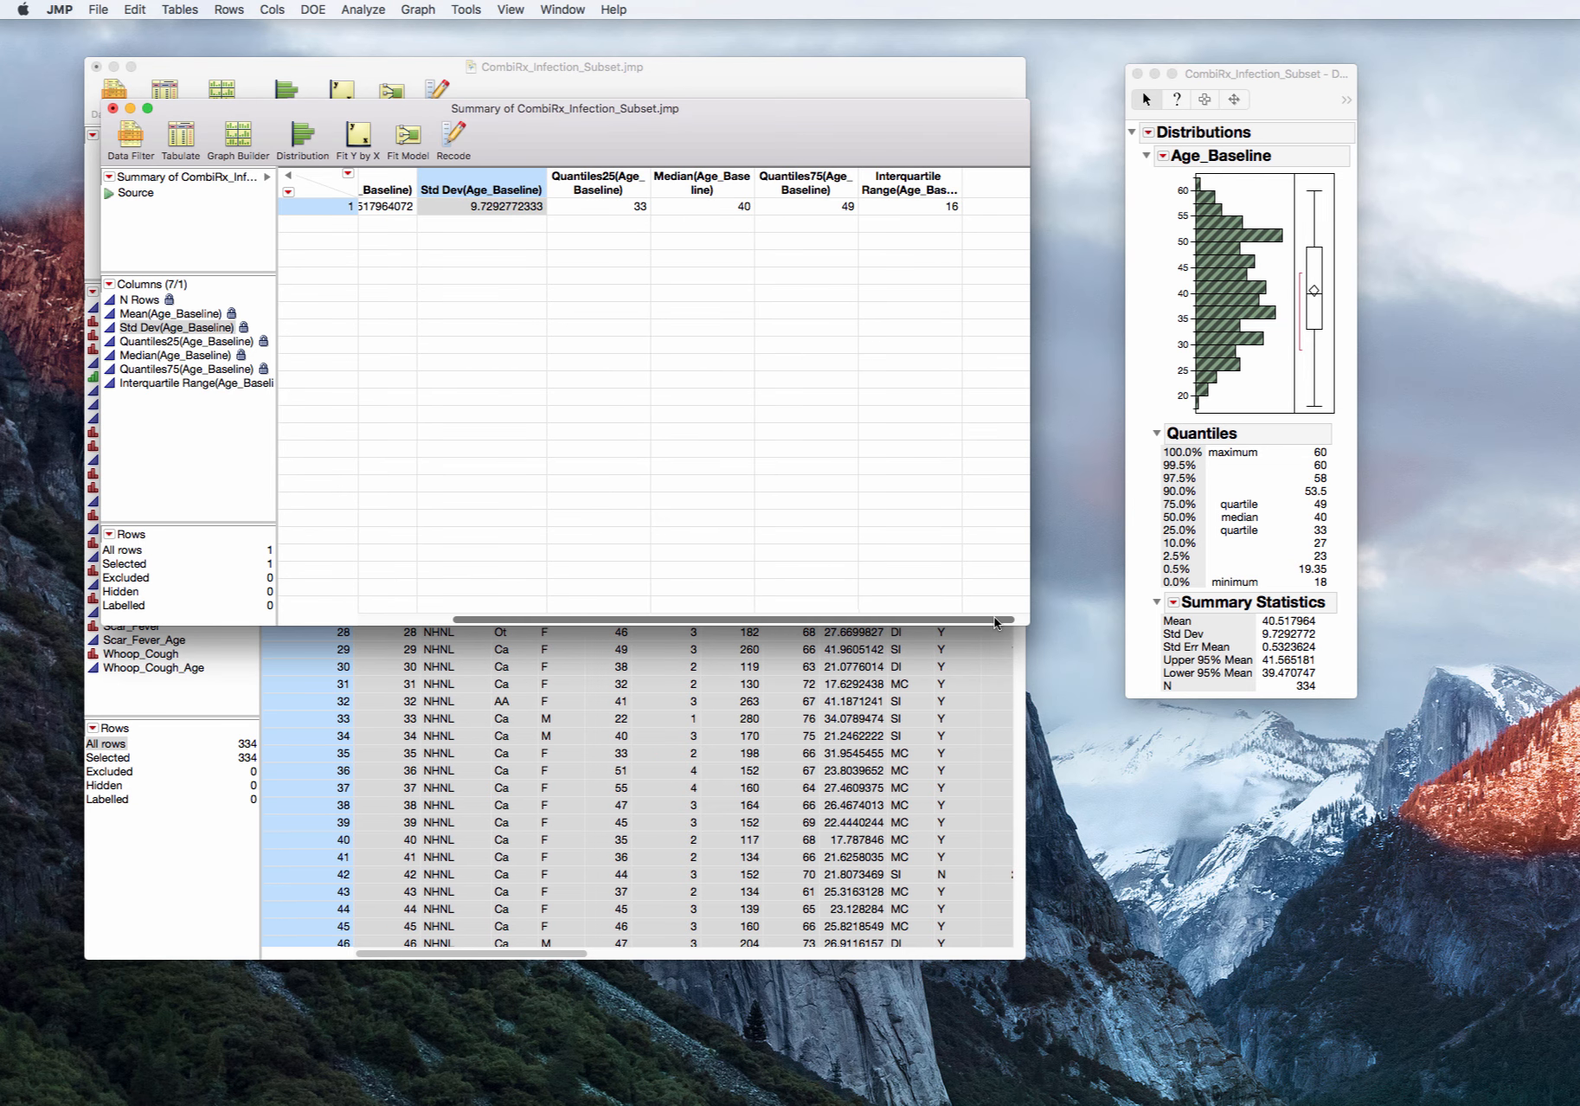
click(895, 184)
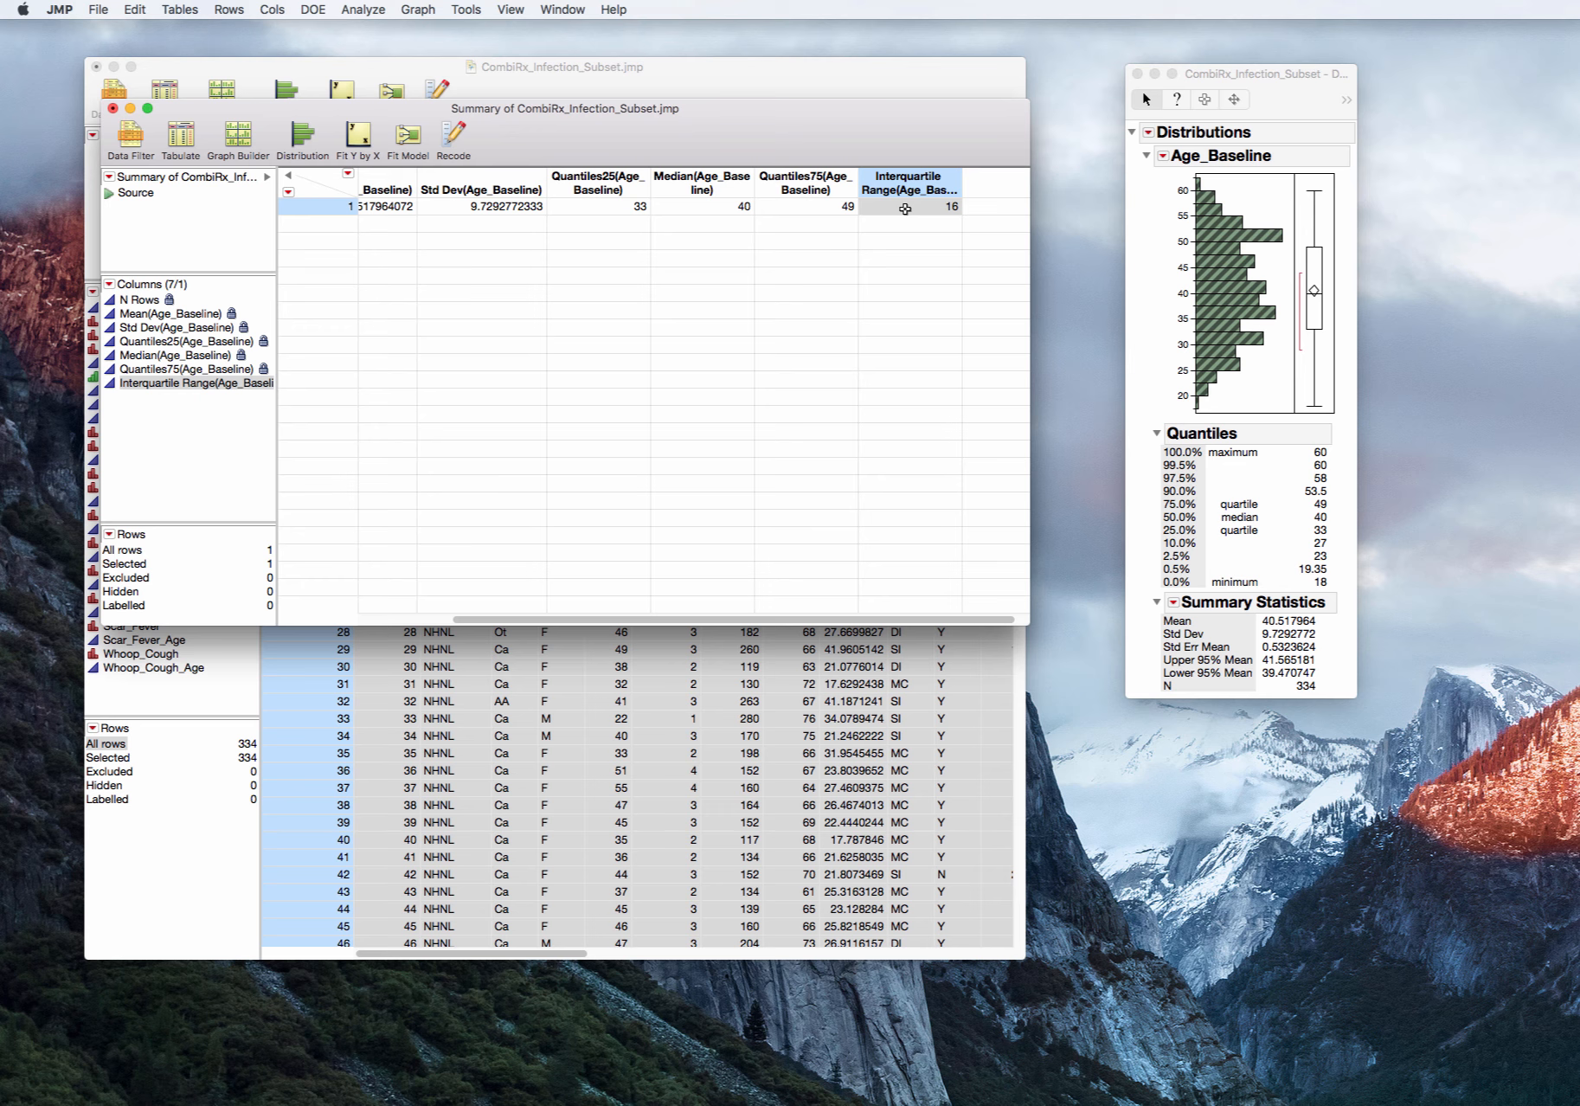
click(622, 204)
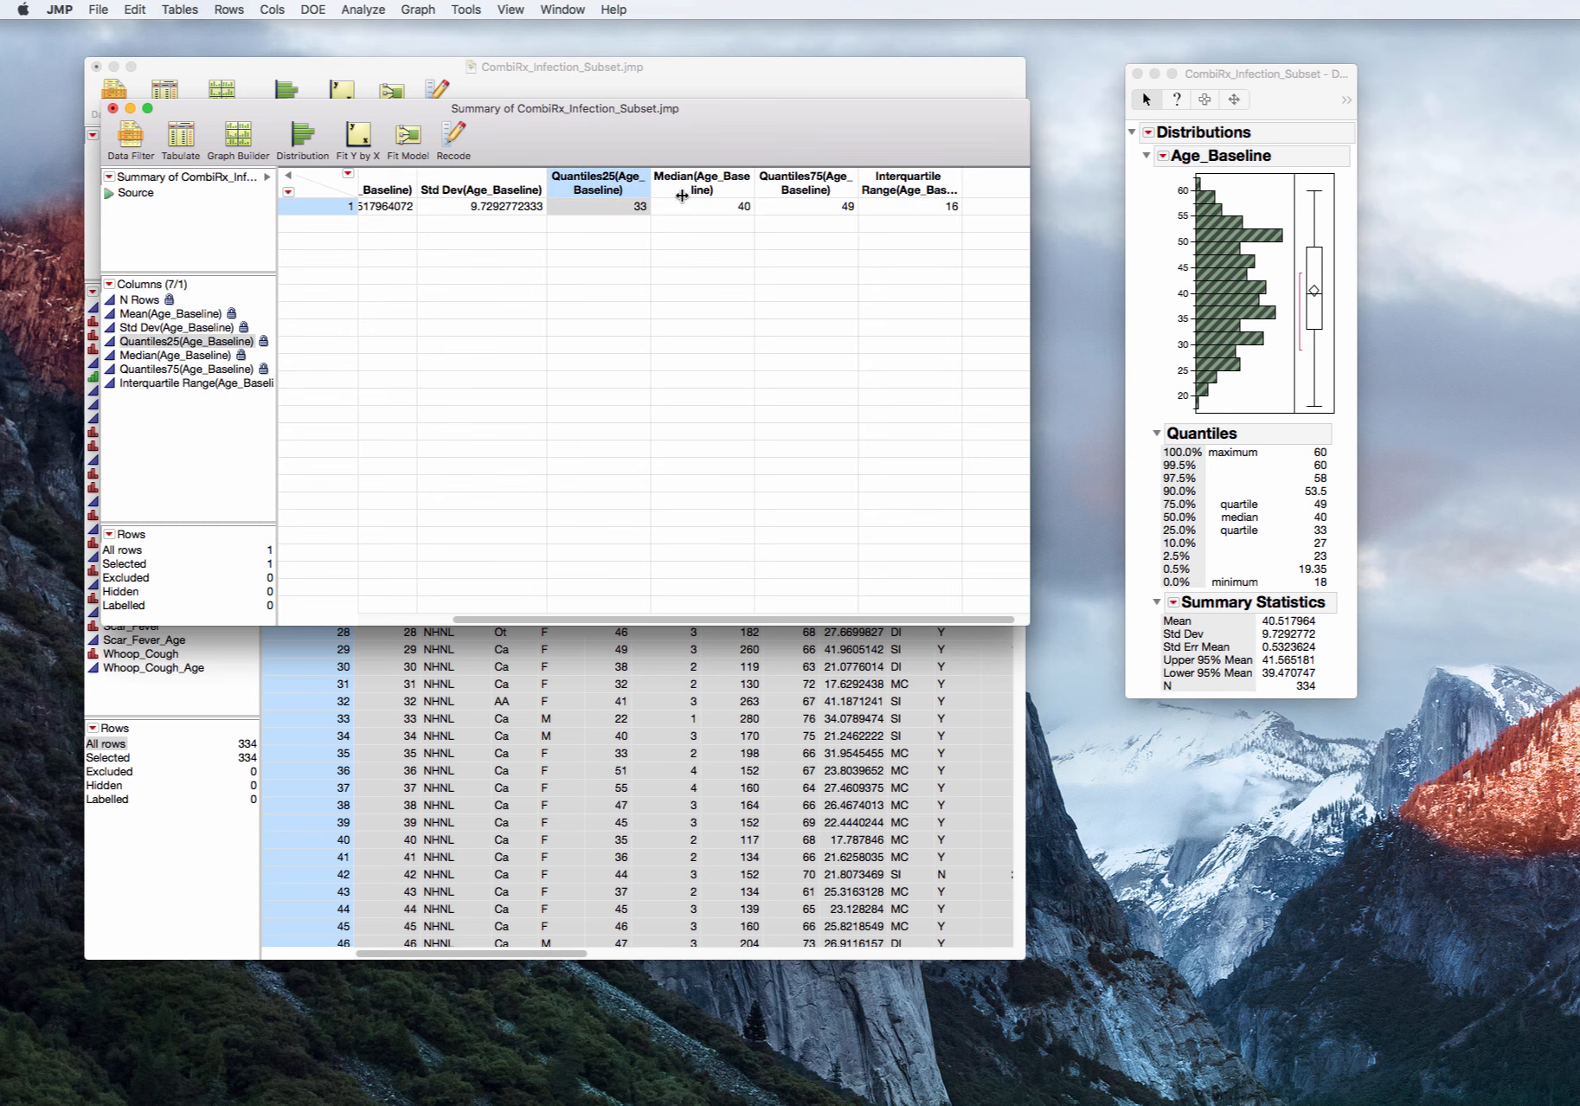
click(924, 167)
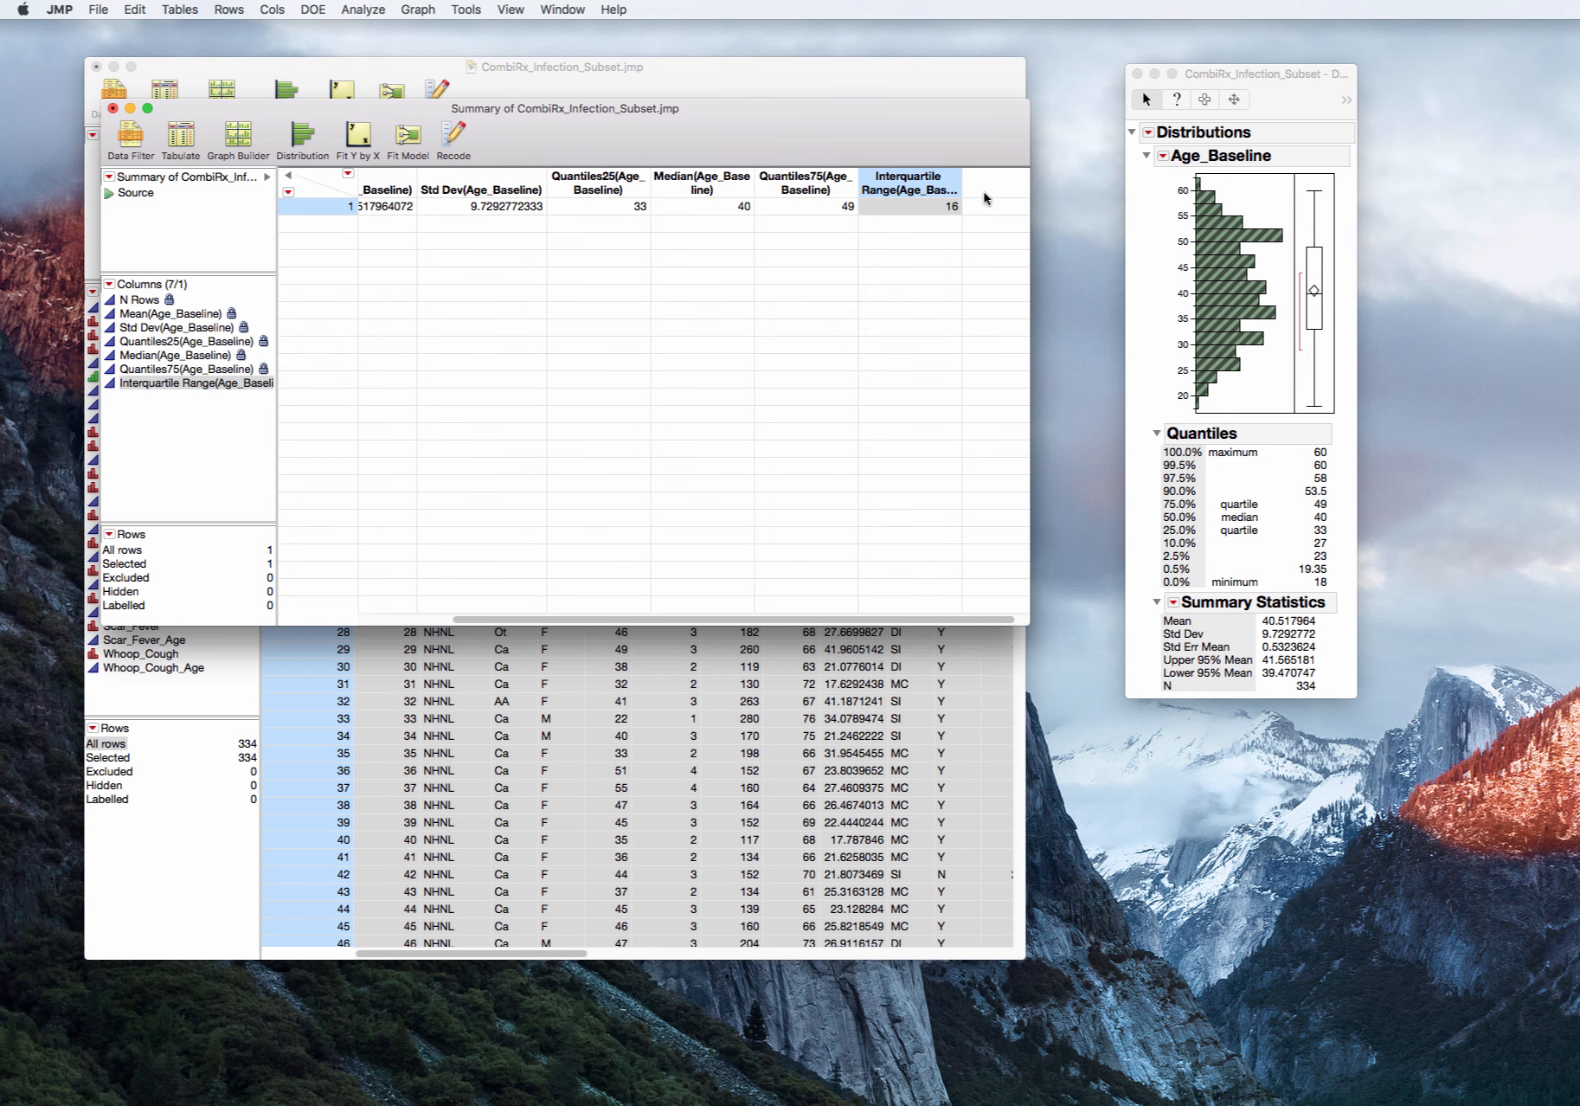
click(637, 205)
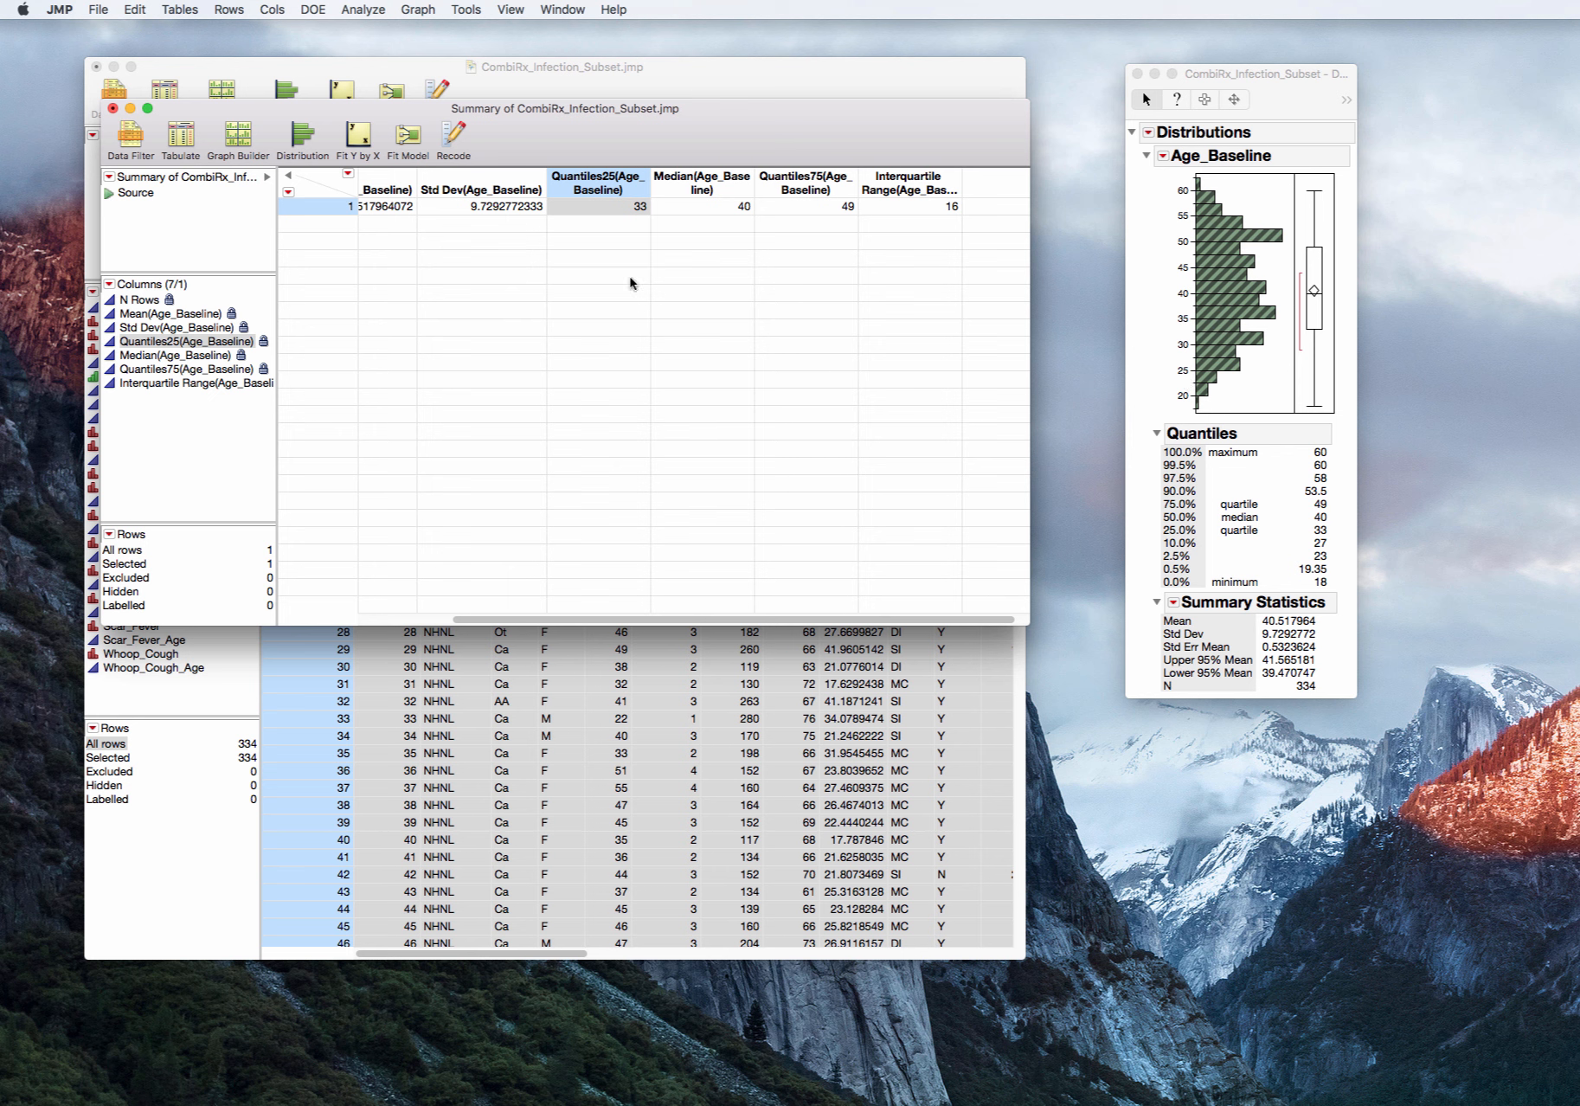
- Close the Age_Baseline summary table without saving and the distribution report, and clear the row selection in the CombiRx_Infection_Subset data table
click(112, 113)
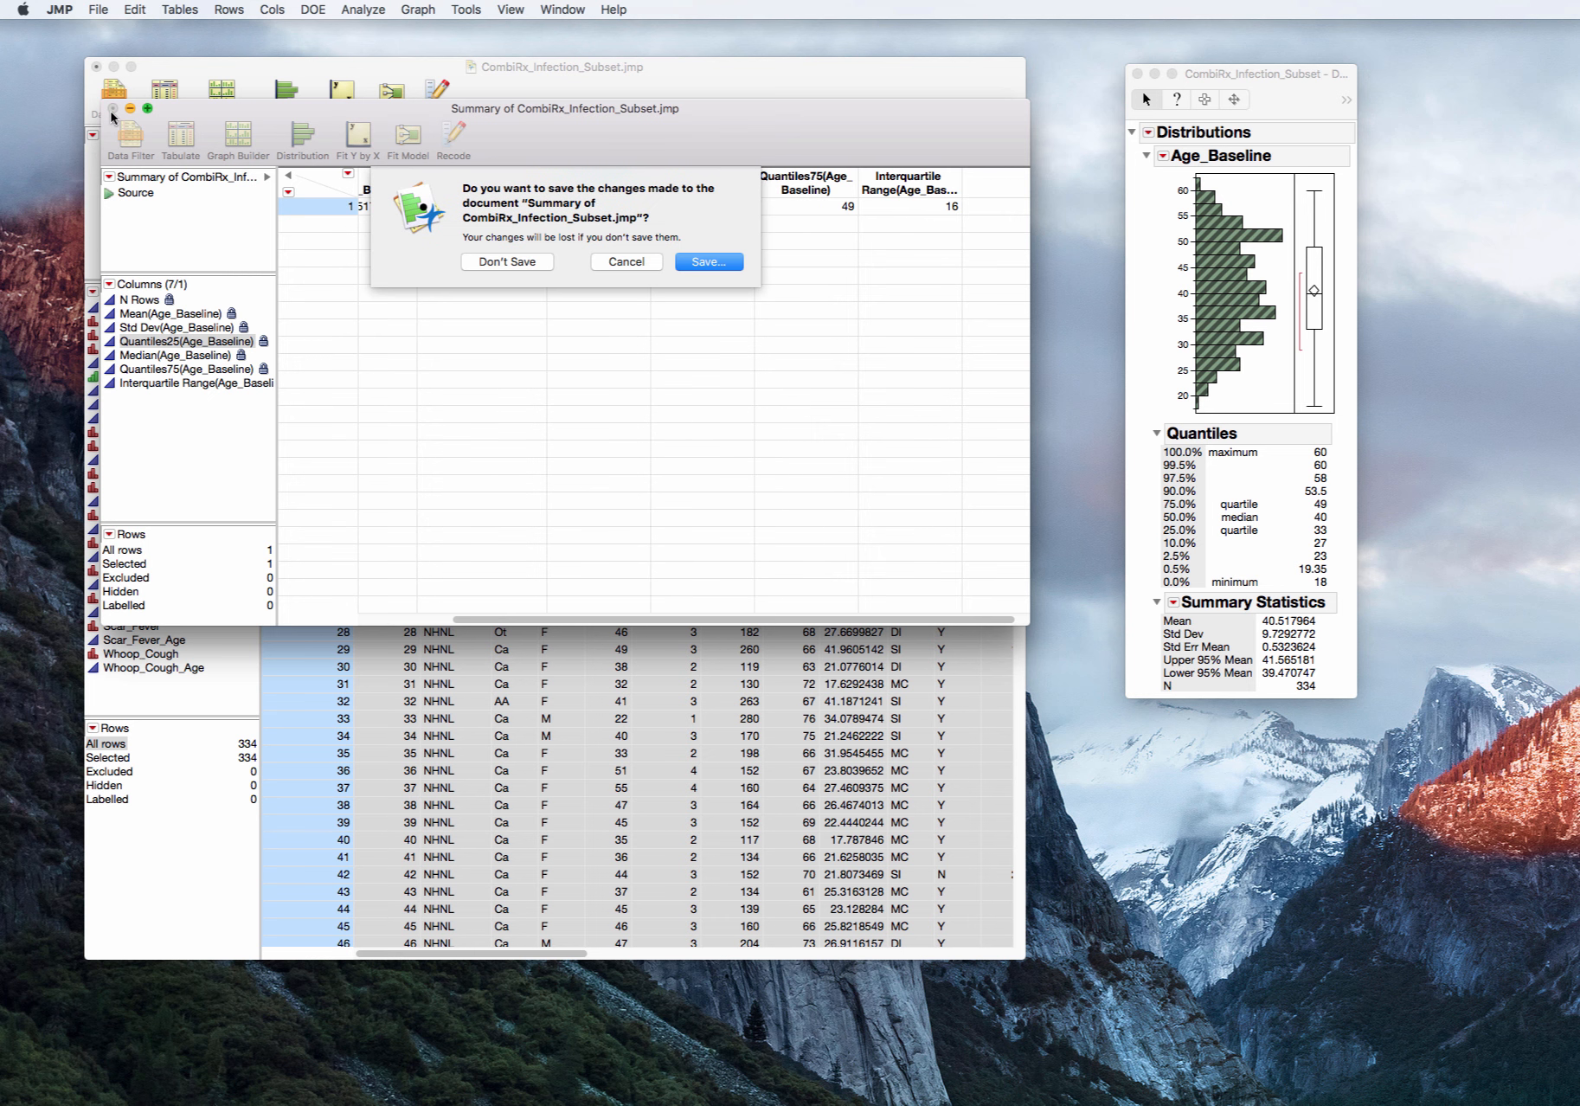
click(474, 265)
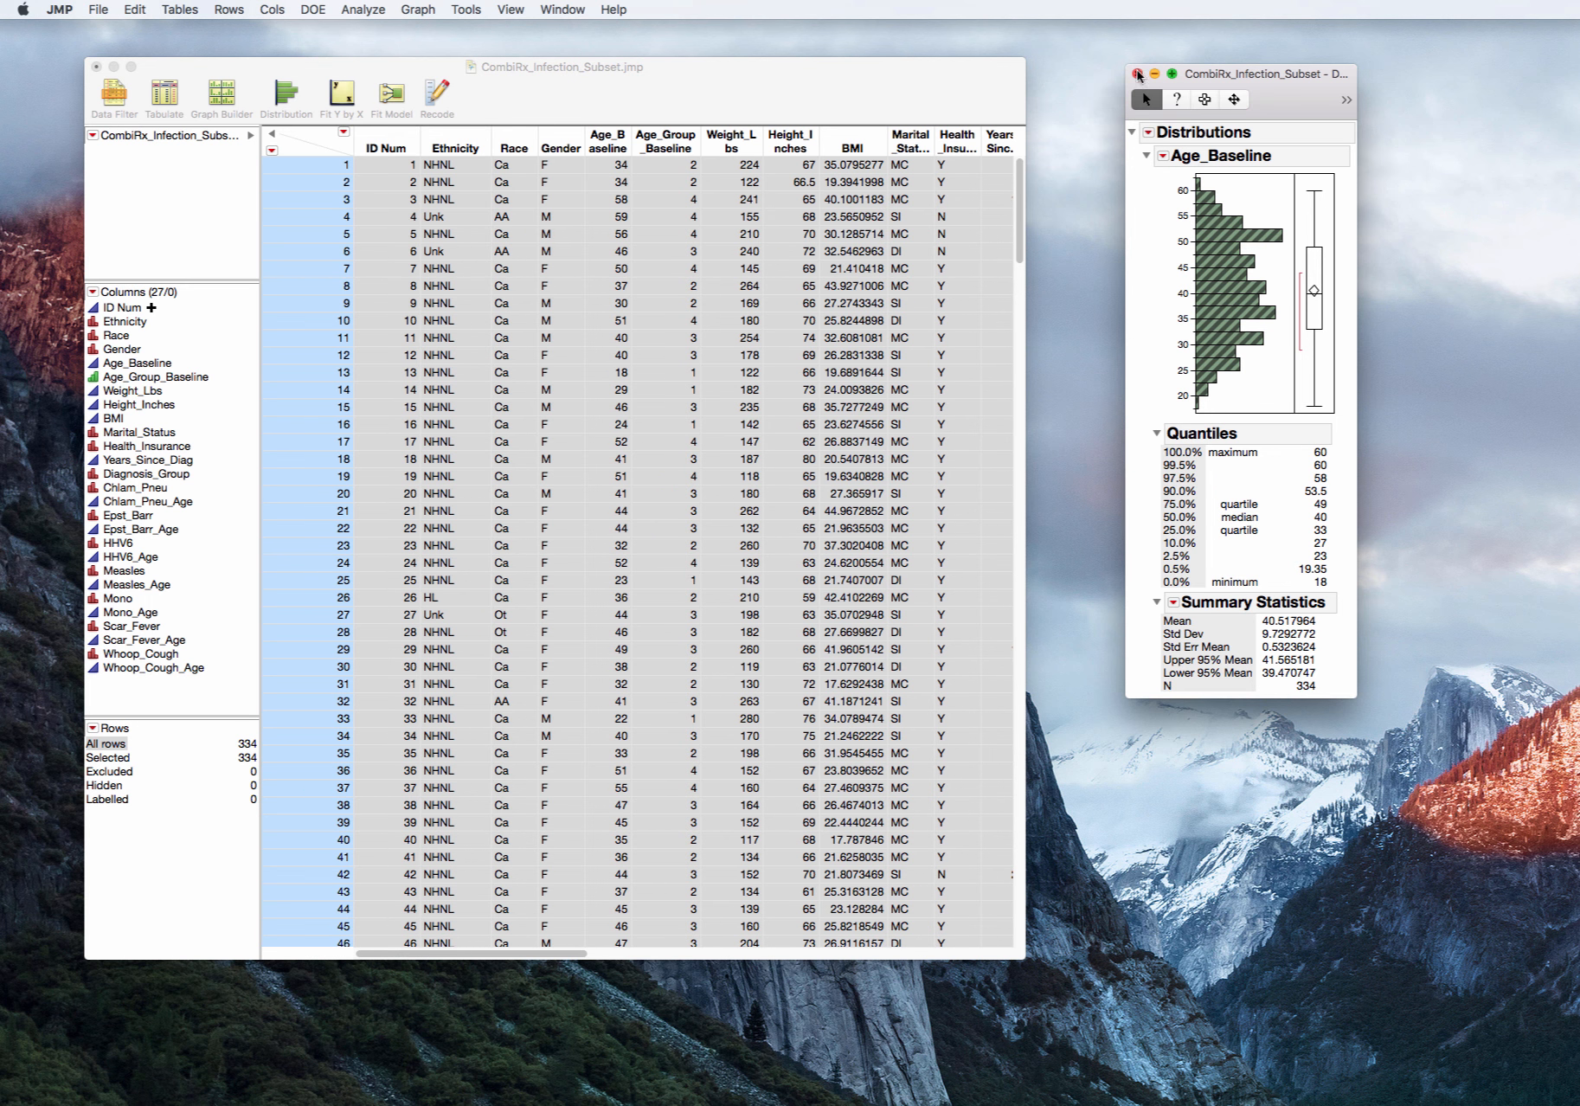
click(1136, 74)
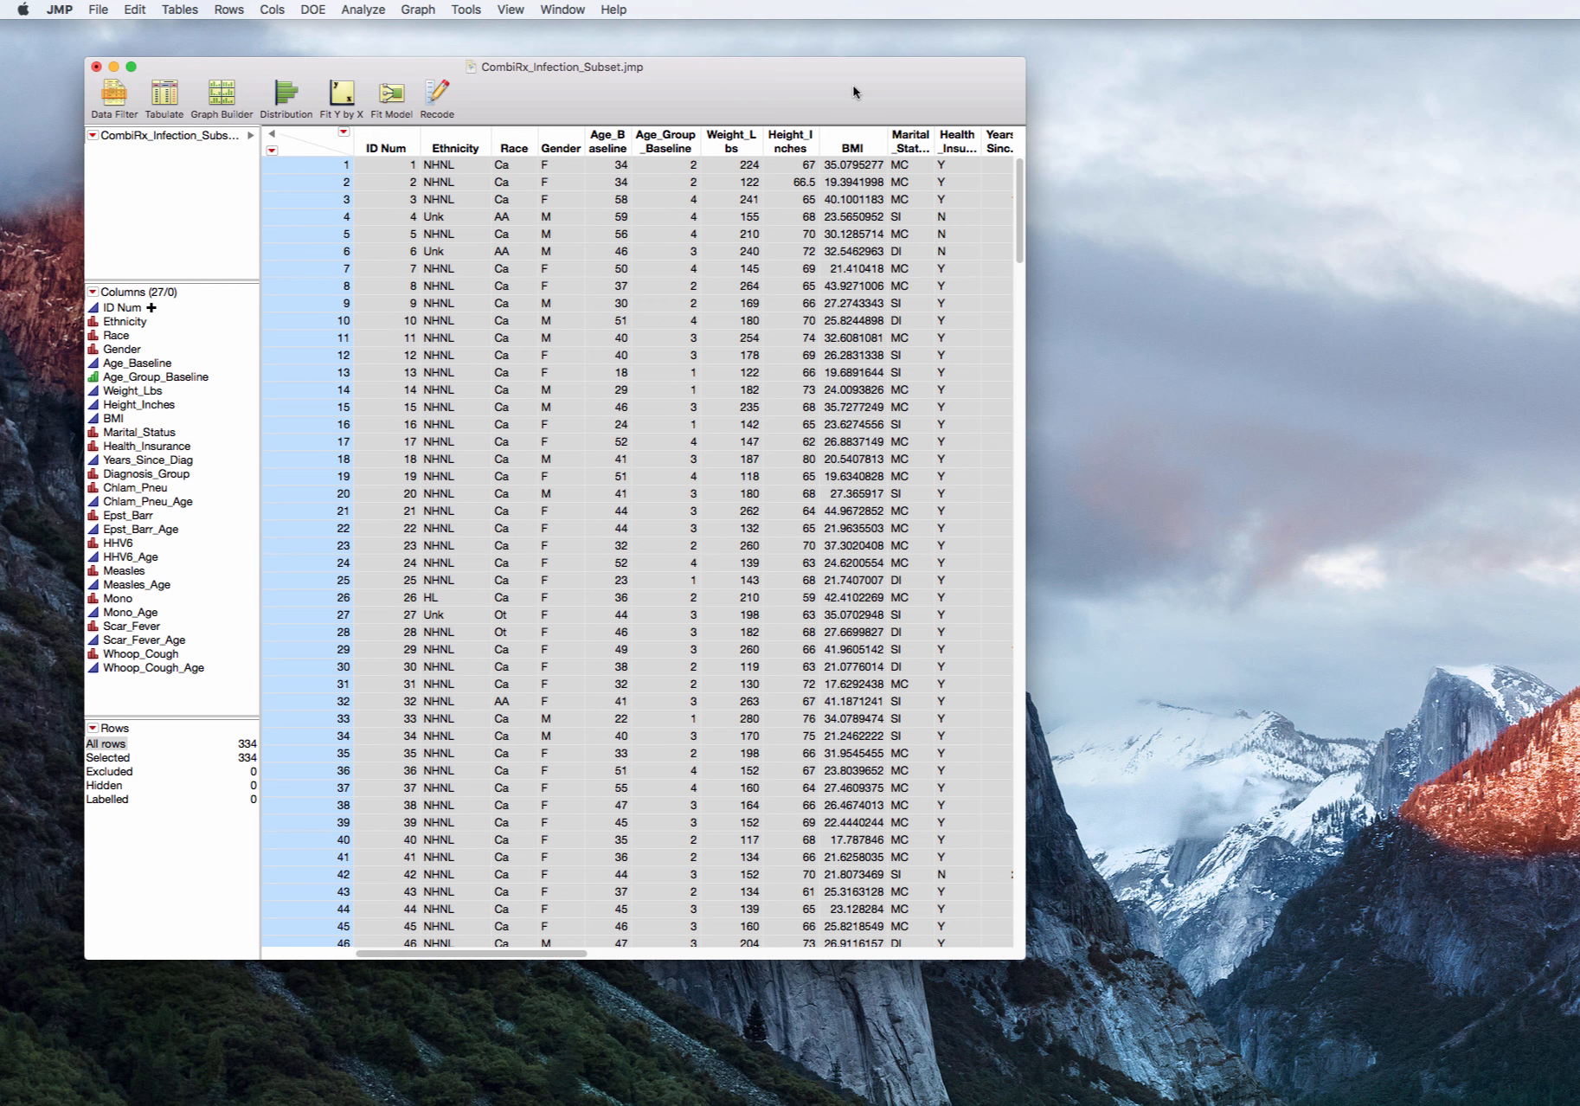
key(Escape)
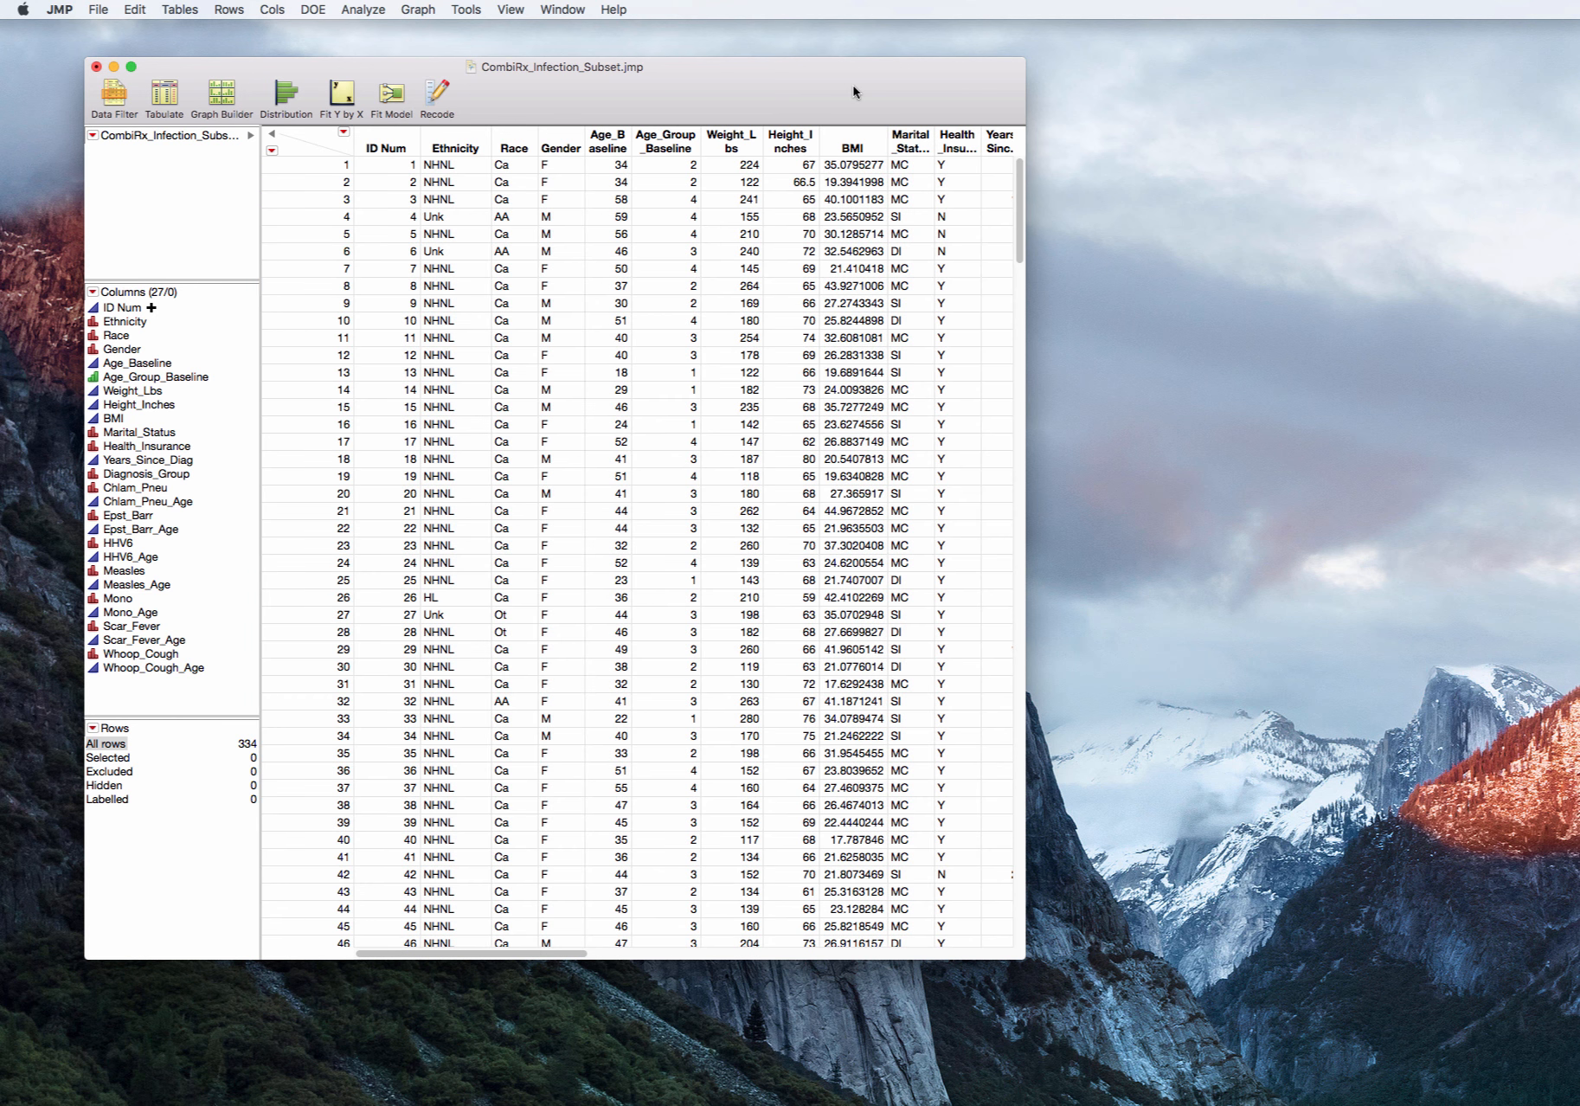